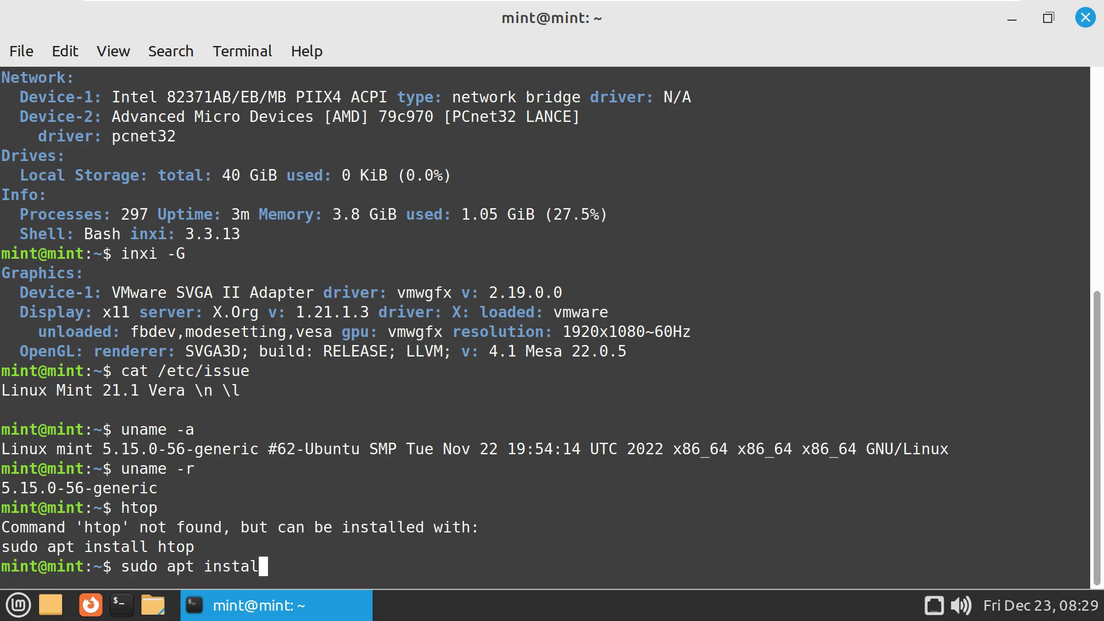
Step: Install the htop package with apt using administrator rights and launch htop in the terminal
{"action": "type", "text": "p"}
{"action": "key", "text": "Return"}
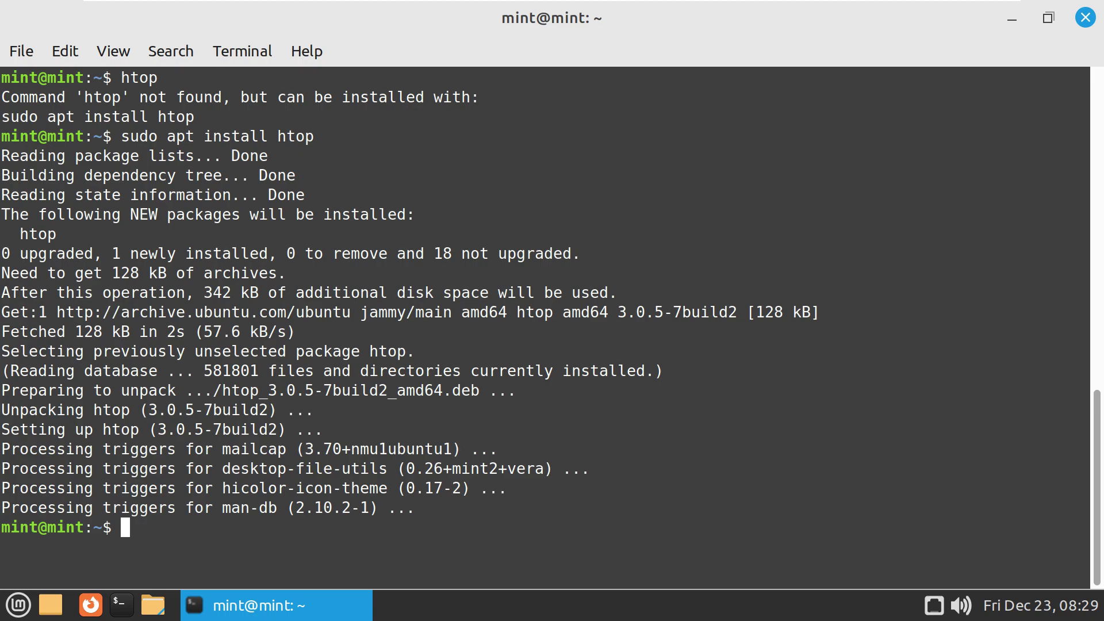
{"action": "key", "text": "Return"}
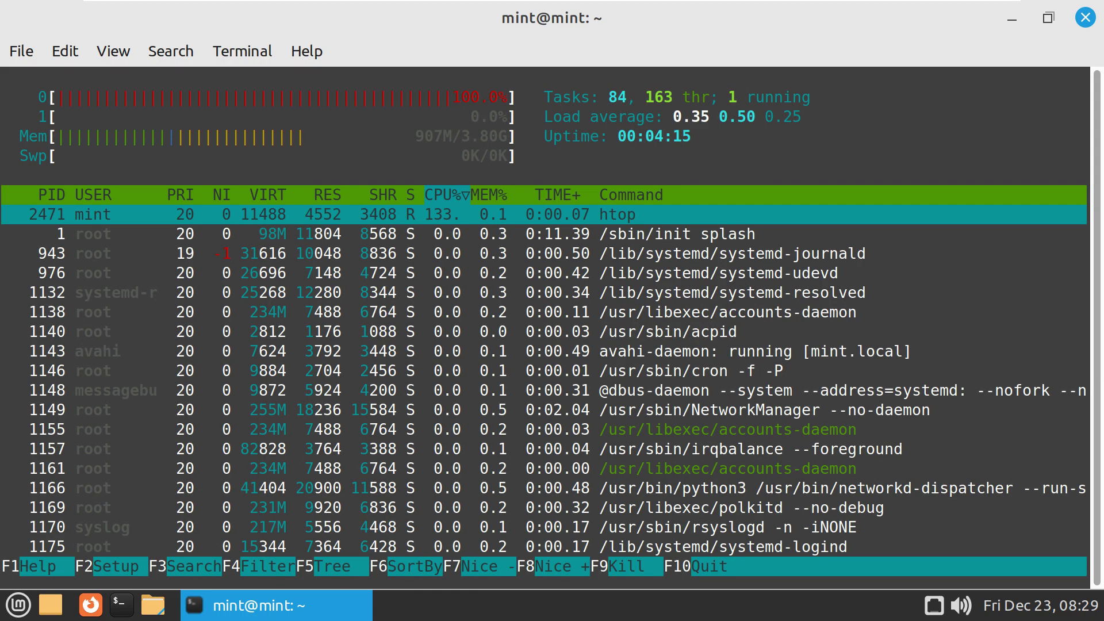
Step: Switch htop to tree view and look through the process tree to its end and back to the first process
{"action": "key", "text": "F5"}
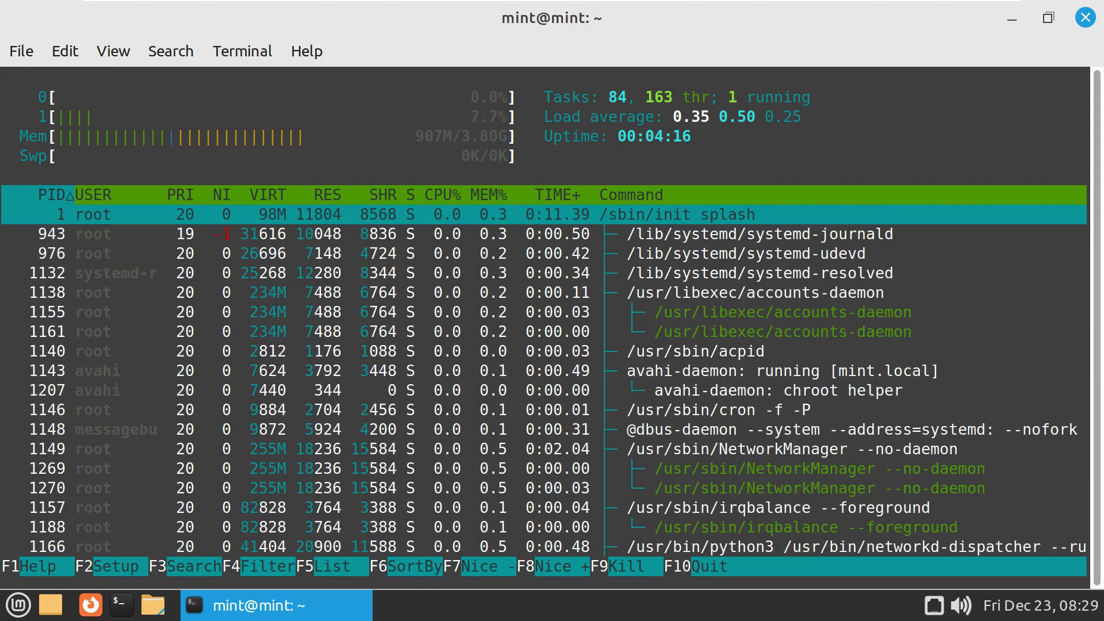
{"action": "scroll", "coordinate": [543, 380], "scroll_direction": "down", "scroll_amount": 19}
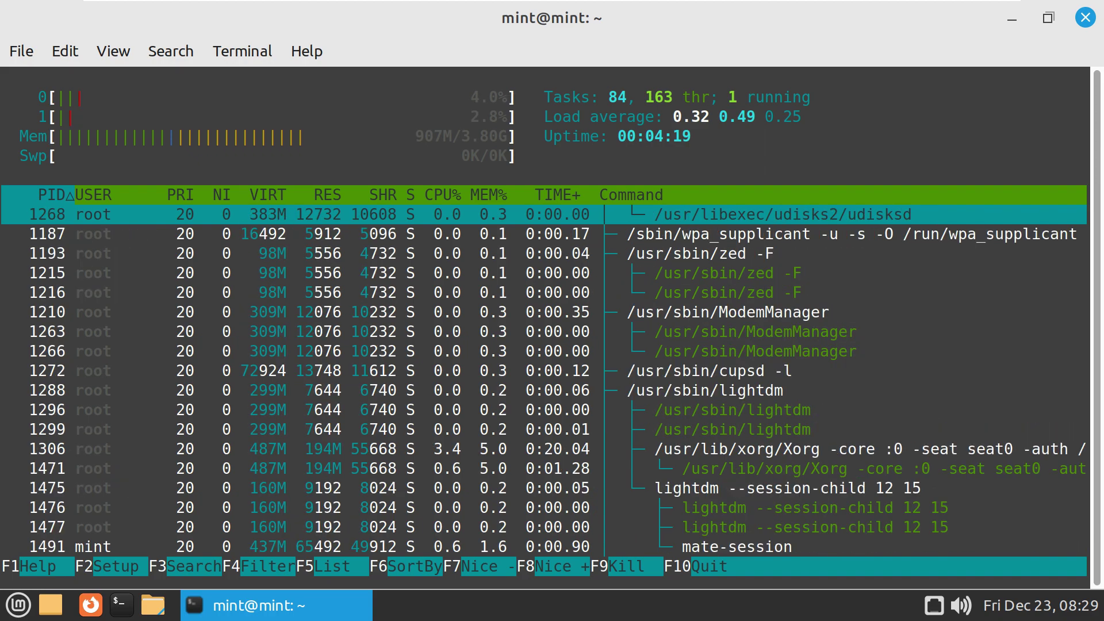
{"action": "key", "text": "Page_Down"}
{"action": "key", "text": "Page_Down"}
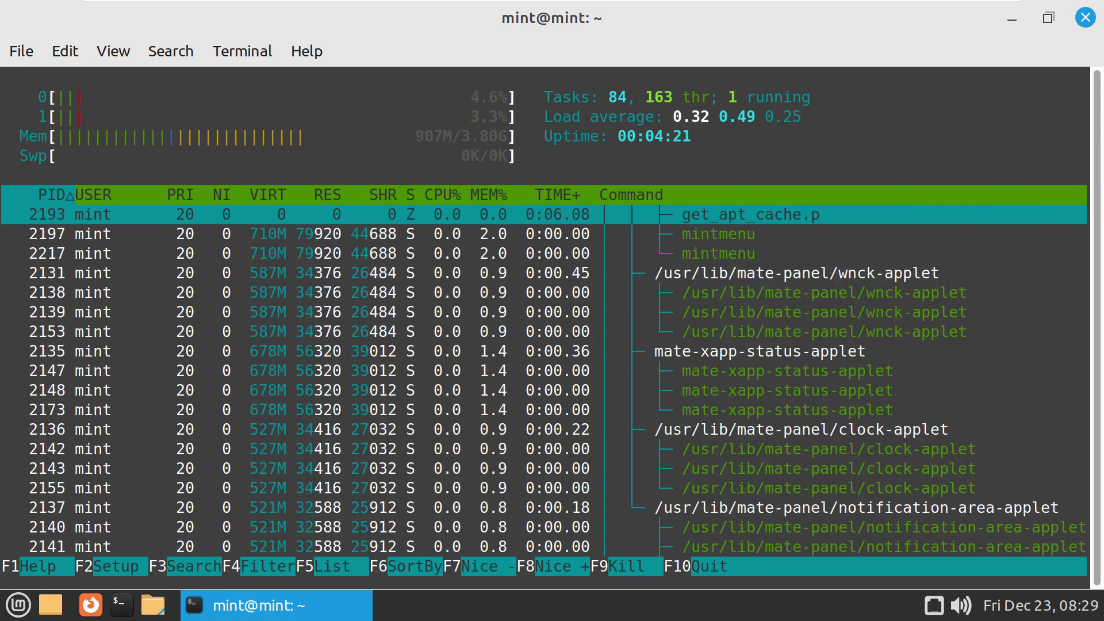
{"action": "key", "text": "End"}
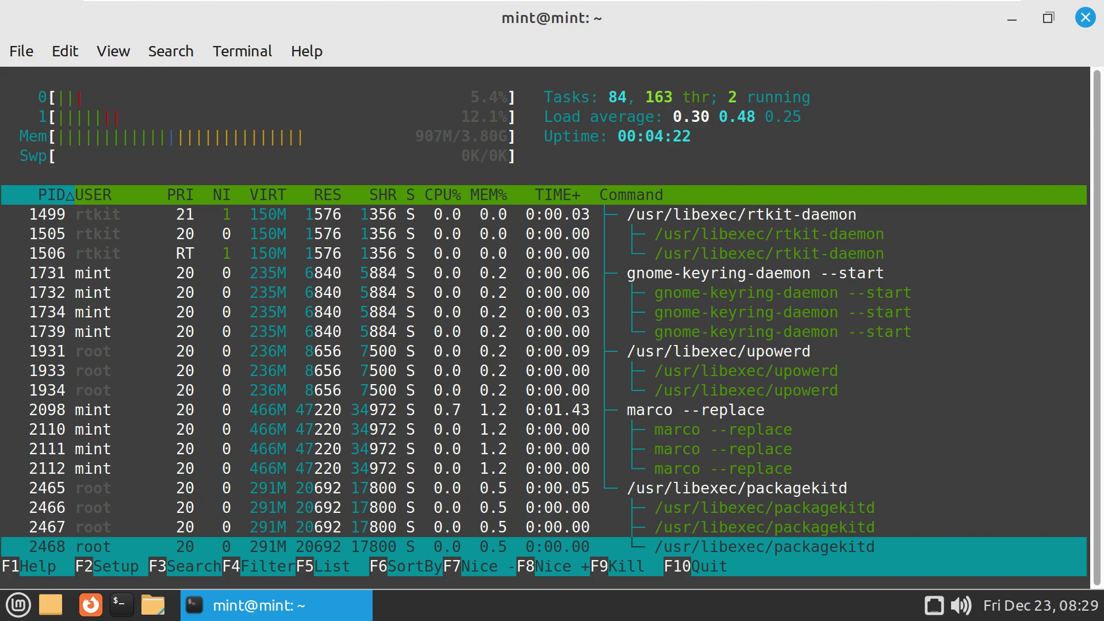
{"action": "key", "text": "Page_Up"}
{"action": "key", "text": "Page_Up"}
{"action": "key", "text": "Page_Up"}
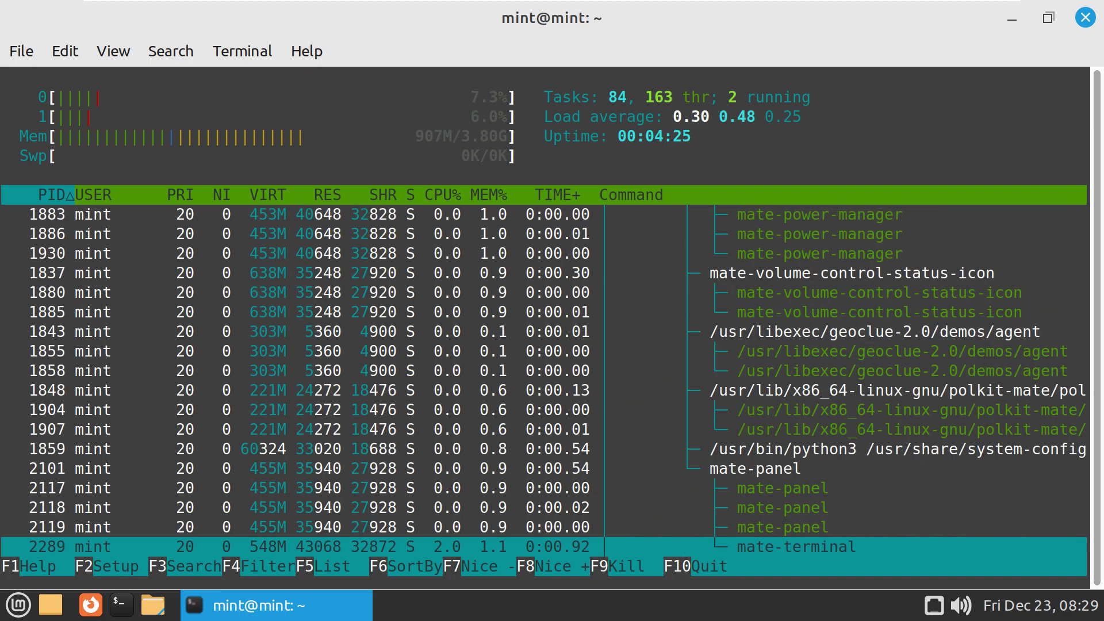
{"action": "key", "text": "Home"}
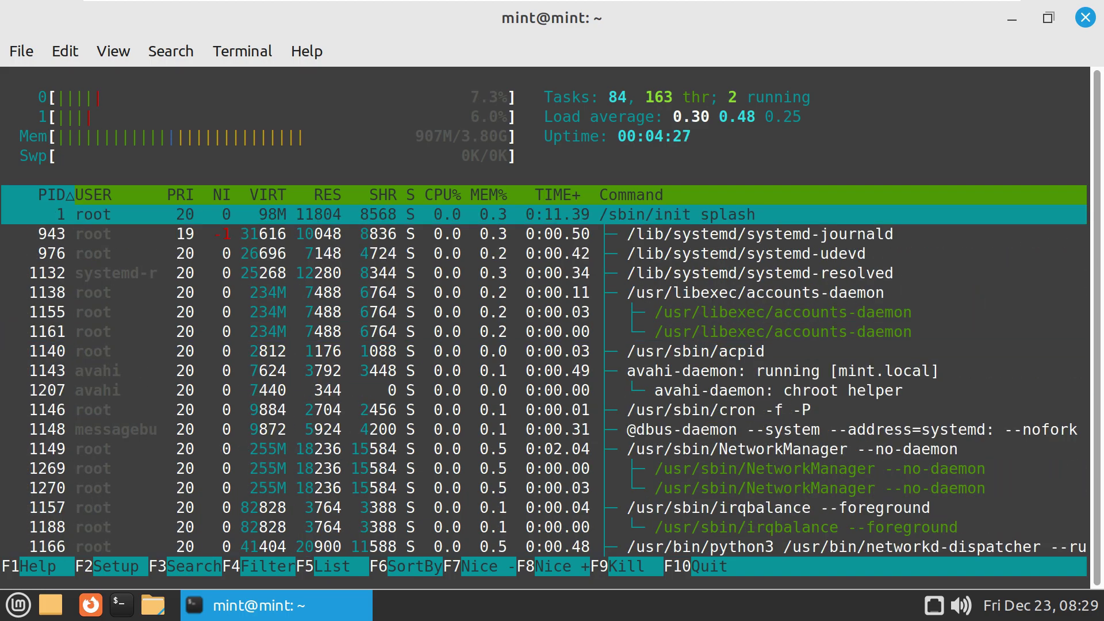
Step: Check the About information of MATE Terminal, and close the terminal window along with the running htop
{"action": "key", "text": "alt+h"}
{"action": "key", "text": "Down"}
{"action": "key", "text": "Return"}
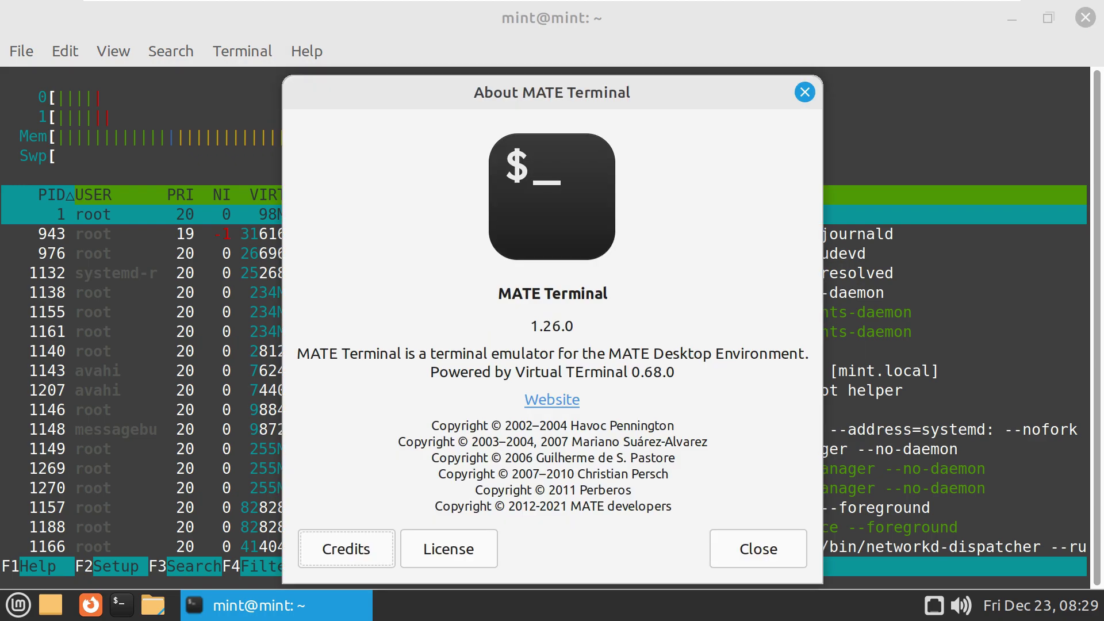
{"action": "key", "text": "Escape"}
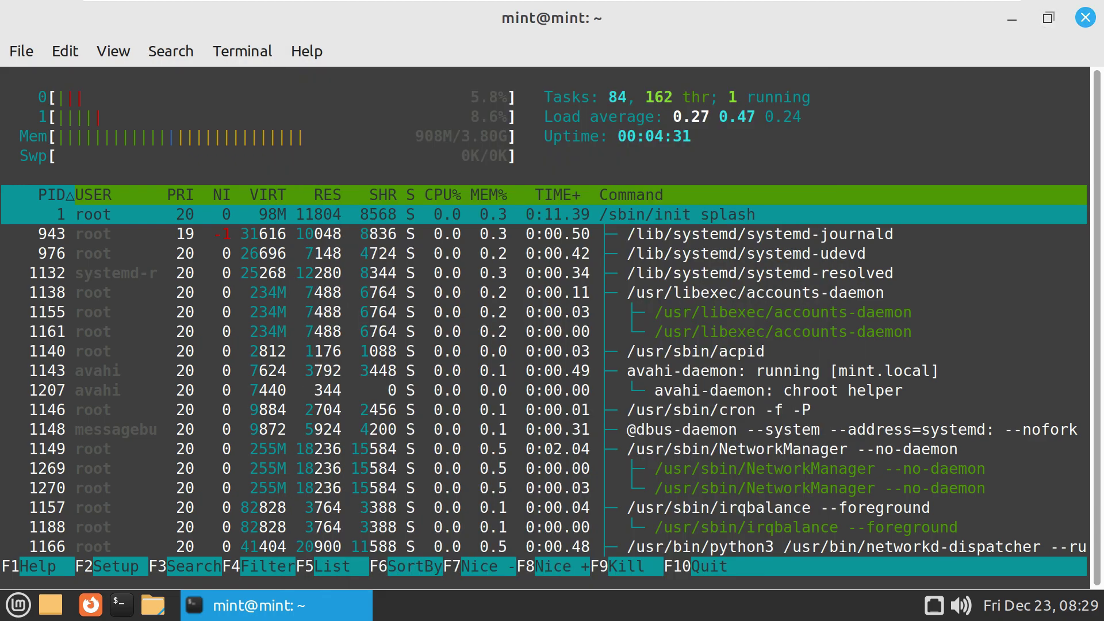
{"action": "left_click", "coordinate": [1085, 18]}
{"action": "key", "text": "Return"}
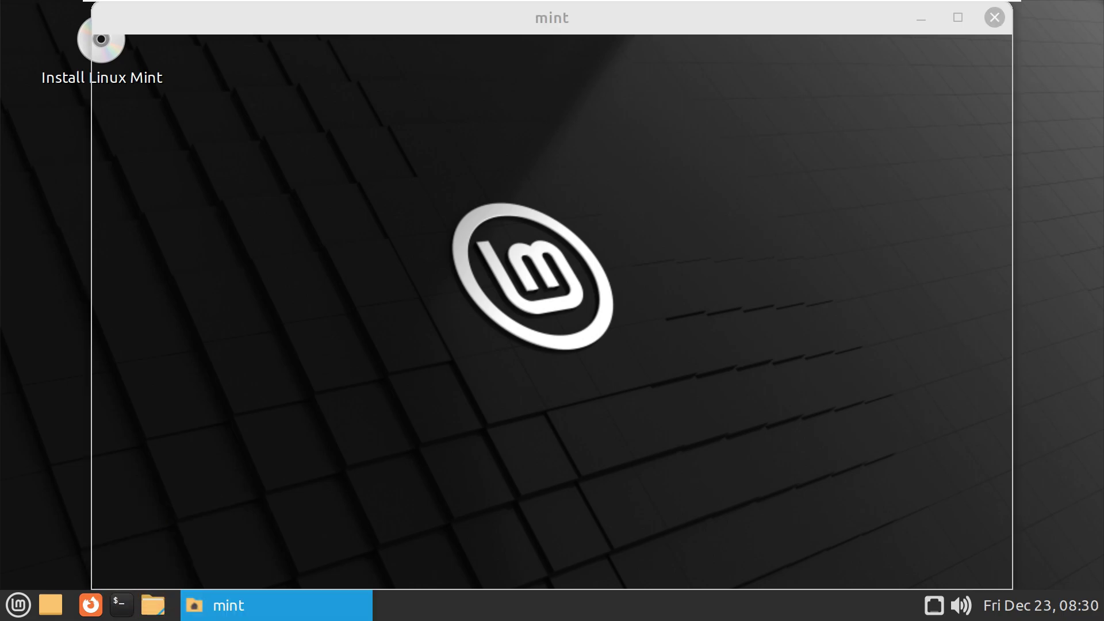
Step: Check the About information of the Caja file manager from the home folder window and close both windows
{"action": "key", "text": "alt+h"}
{"action": "key", "text": "Down"}
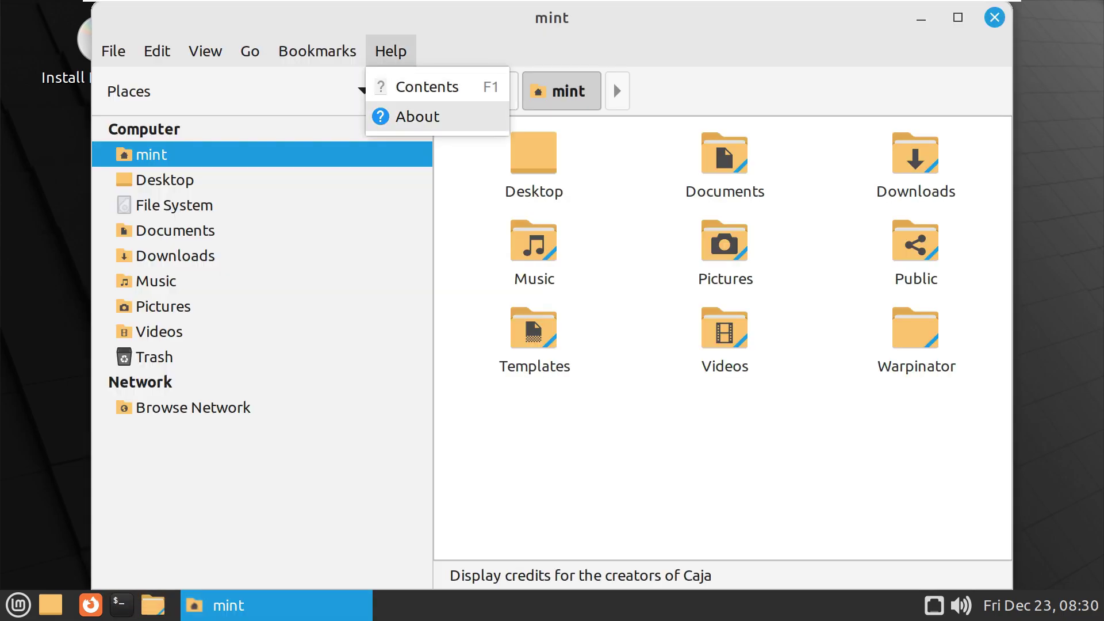
{"action": "key", "text": "Return"}
{"action": "key", "text": "Return"}
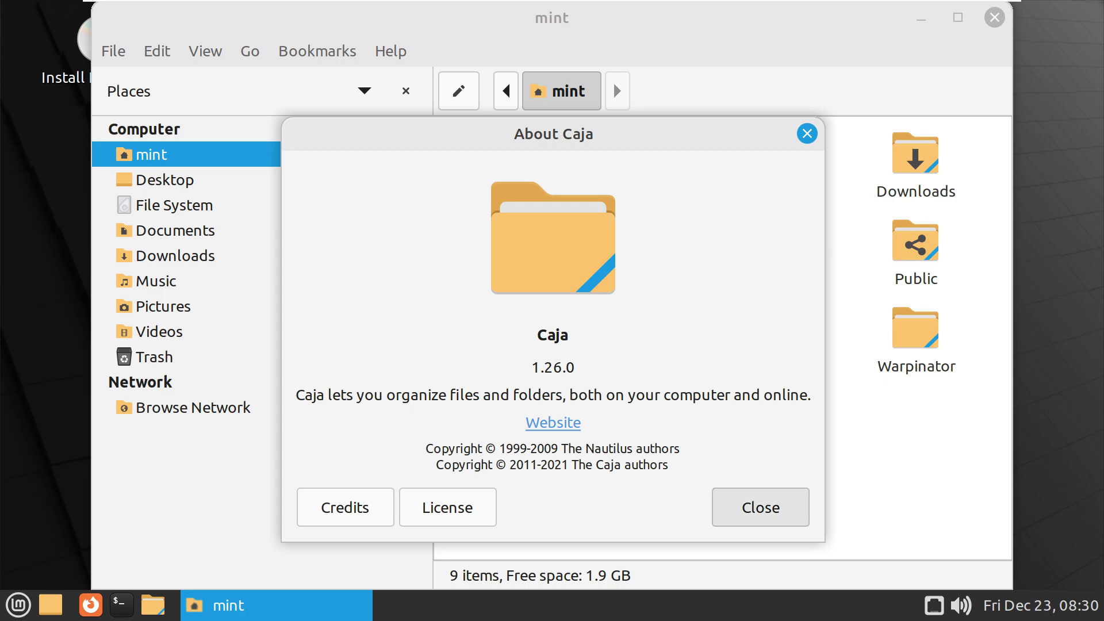
{"action": "key", "text": "ctrl+w"}
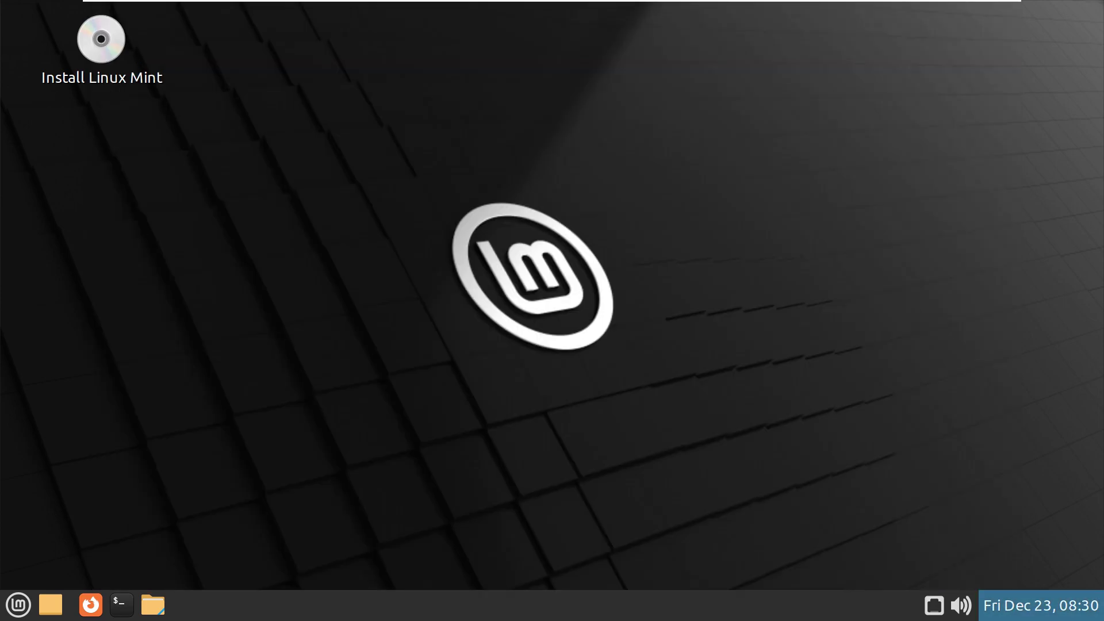
Step: Check the desktop panel's clock, volume slider and network connection popups
{"action": "left_click", "coordinate": [1041, 605]}
{"action": "left_click", "coordinate": [1040, 605]}
{"action": "left_click", "coordinate": [961, 605]}
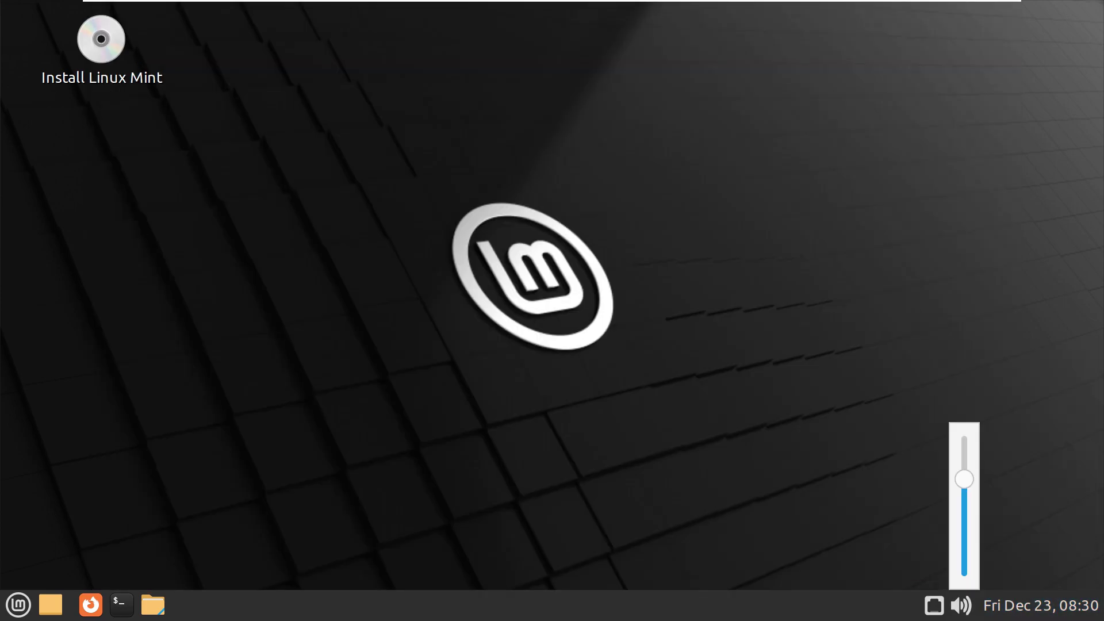
{"action": "left_click", "coordinate": [934, 605]}
{"action": "left_click", "coordinate": [934, 605]}
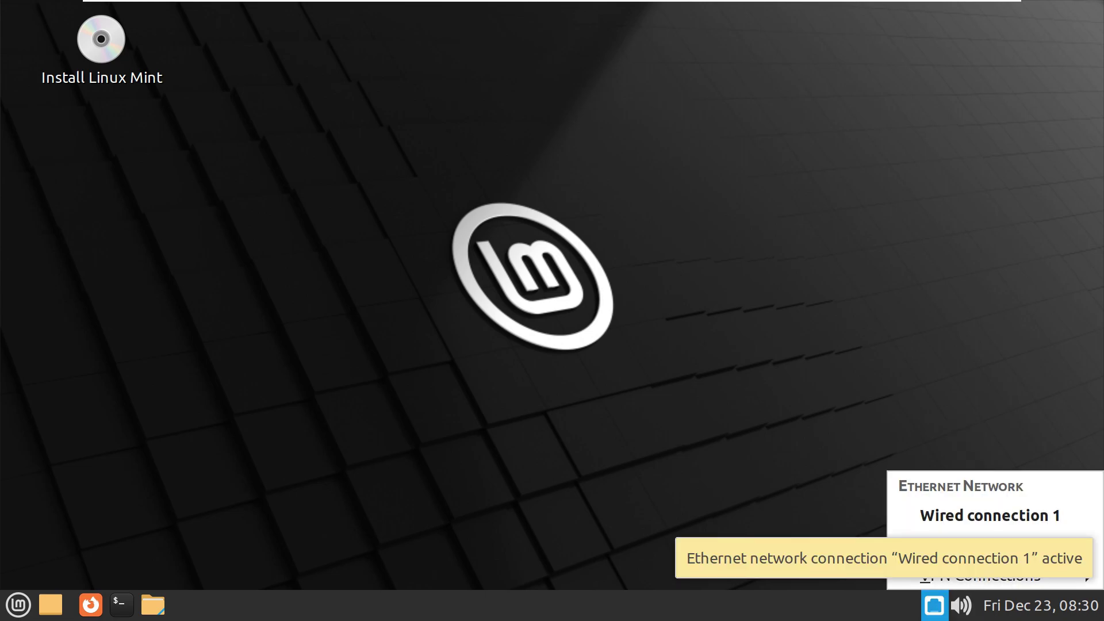
{"action": "left_click", "coordinate": [935, 604]}
Step: View the About information of the MATE Panel and close it
{"action": "right_click", "coordinate": [817, 605]}
{"action": "left_click", "coordinate": [850, 569]}
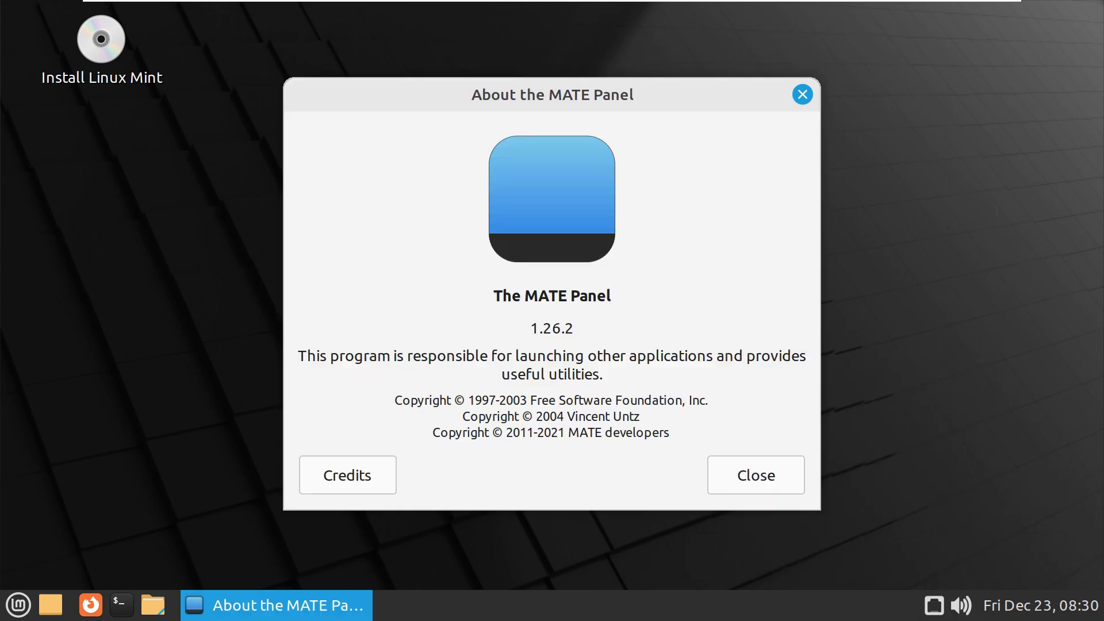
{"action": "left_click", "coordinate": [755, 475]}
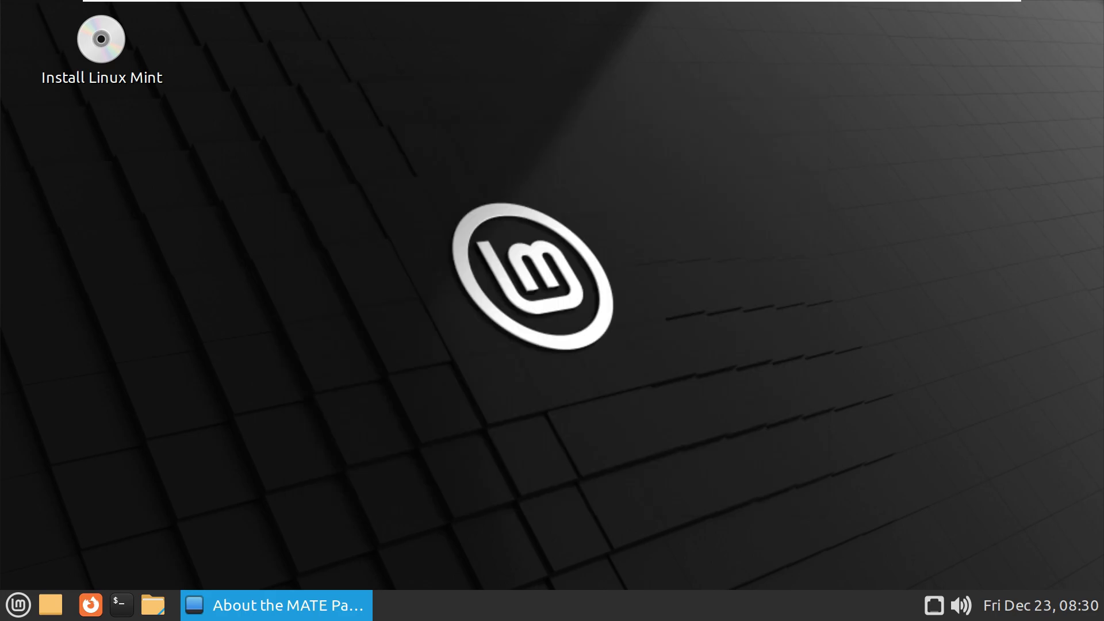
Step: Show the full list of installed applications in the main menu and look through it to the end
{"action": "key", "text": "super"}
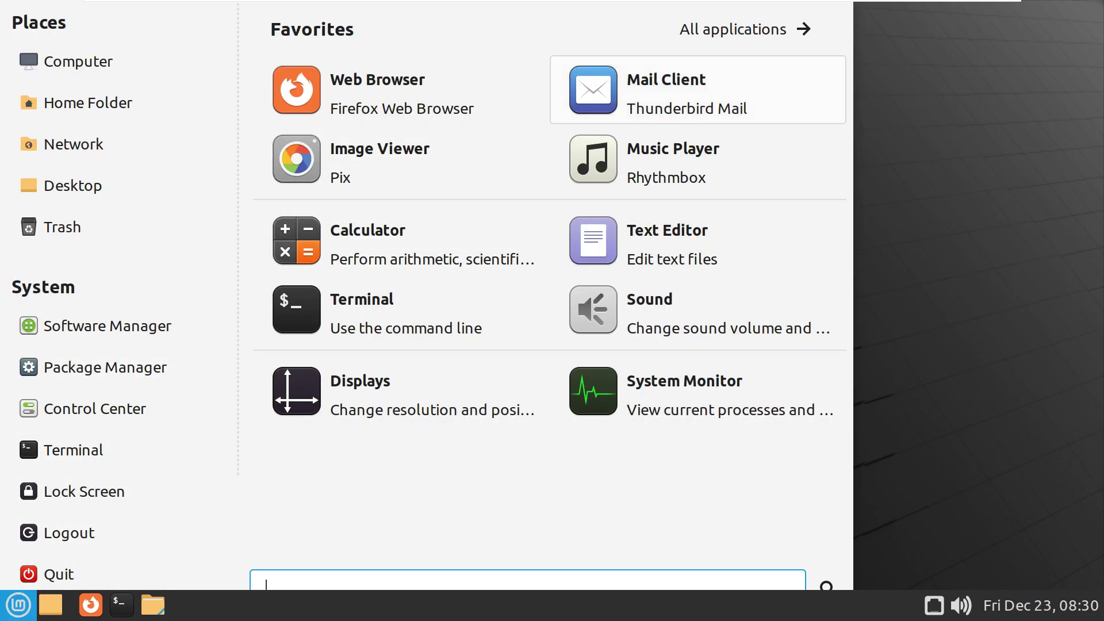
{"action": "left_click", "coordinate": [745, 29]}
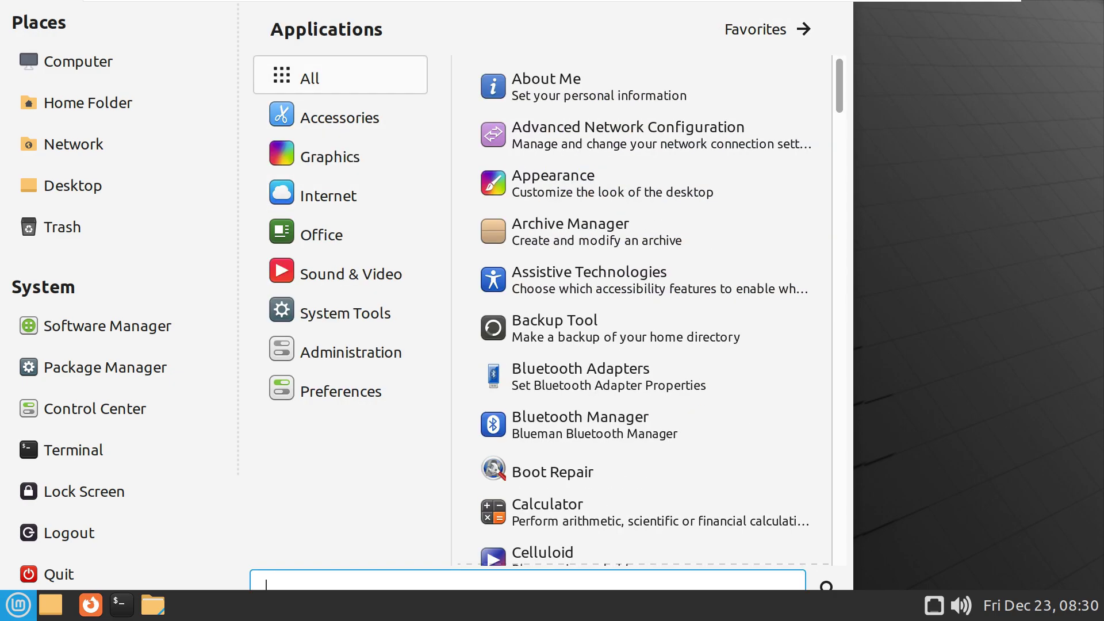
{"action": "scroll", "coordinate": [644, 311], "scroll_direction": "down", "scroll_amount": 10}
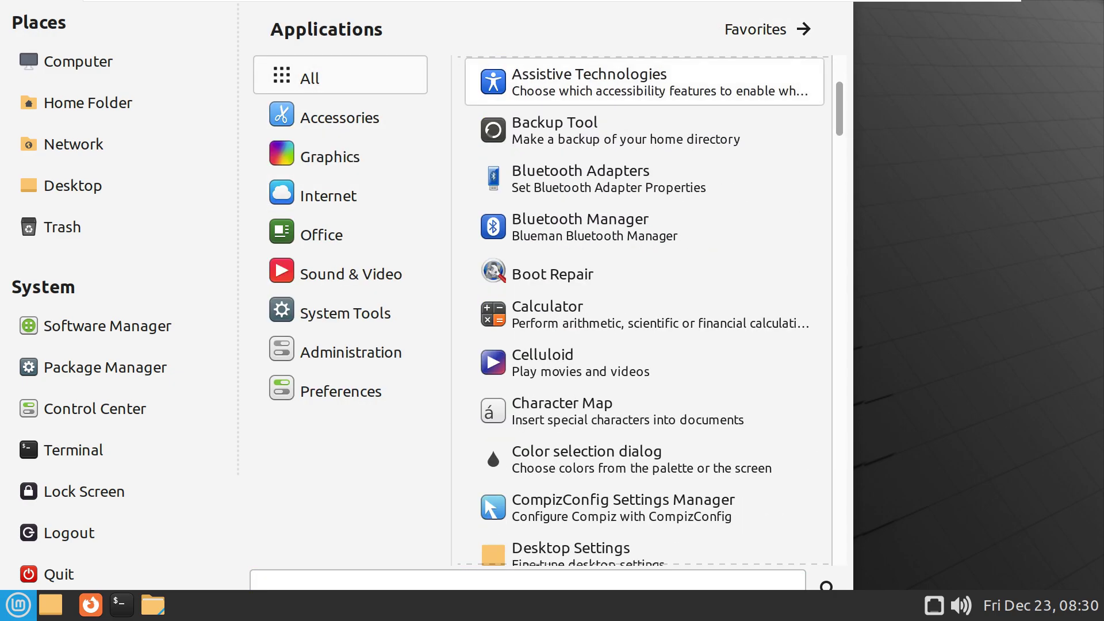
{"action": "scroll", "coordinate": [644, 100], "scroll_direction": "down", "scroll_amount": 15}
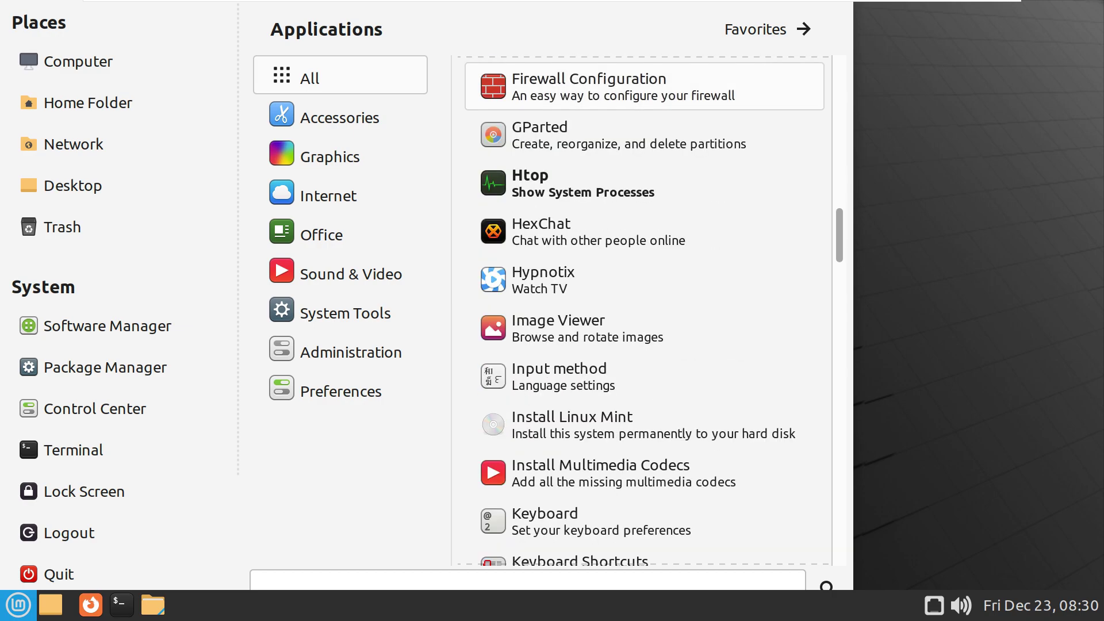
{"action": "scroll", "coordinate": [644, 101], "scroll_direction": "down", "scroll_amount": 15}
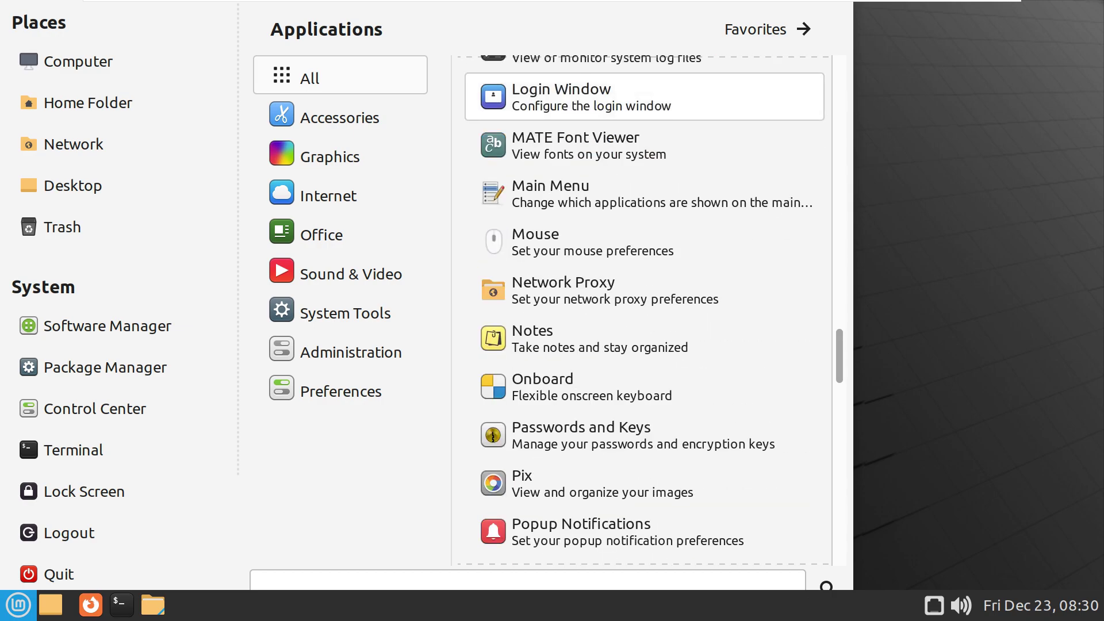
{"action": "scroll", "coordinate": [644, 100], "scroll_direction": "down", "scroll_amount": 15}
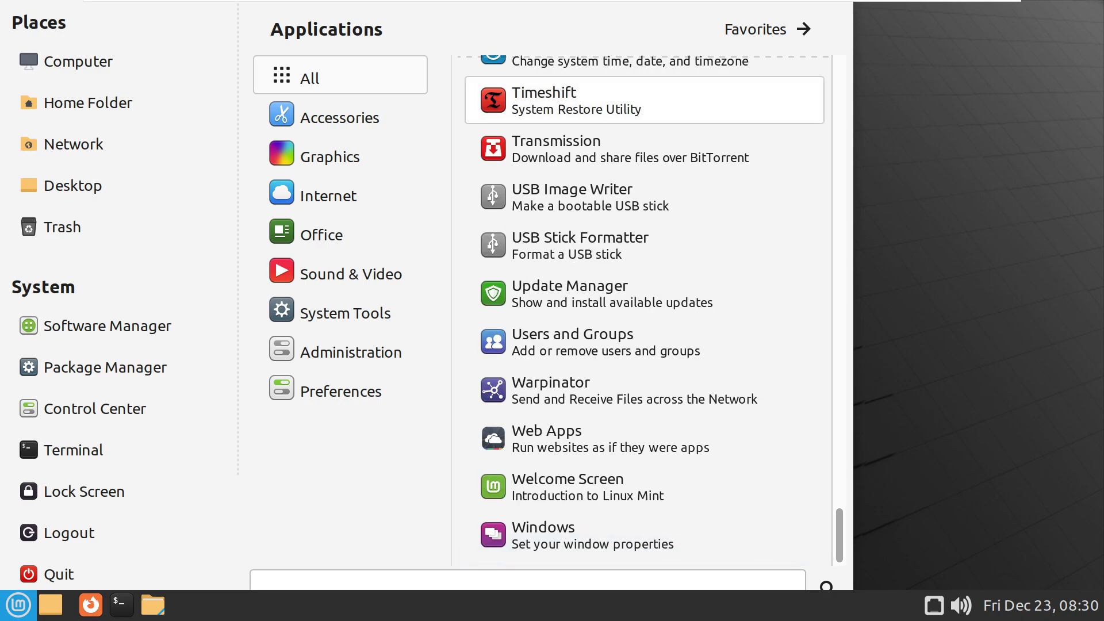
Step: Look through the applications in the Accessories category
{"action": "mouse_move", "coordinate": [339, 114]}
{"action": "scroll", "coordinate": [644, 129], "scroll_direction": "up", "scroll_amount": 1}
{"action": "scroll", "coordinate": [644, 124], "scroll_direction": "down", "scroll_amount": 2}
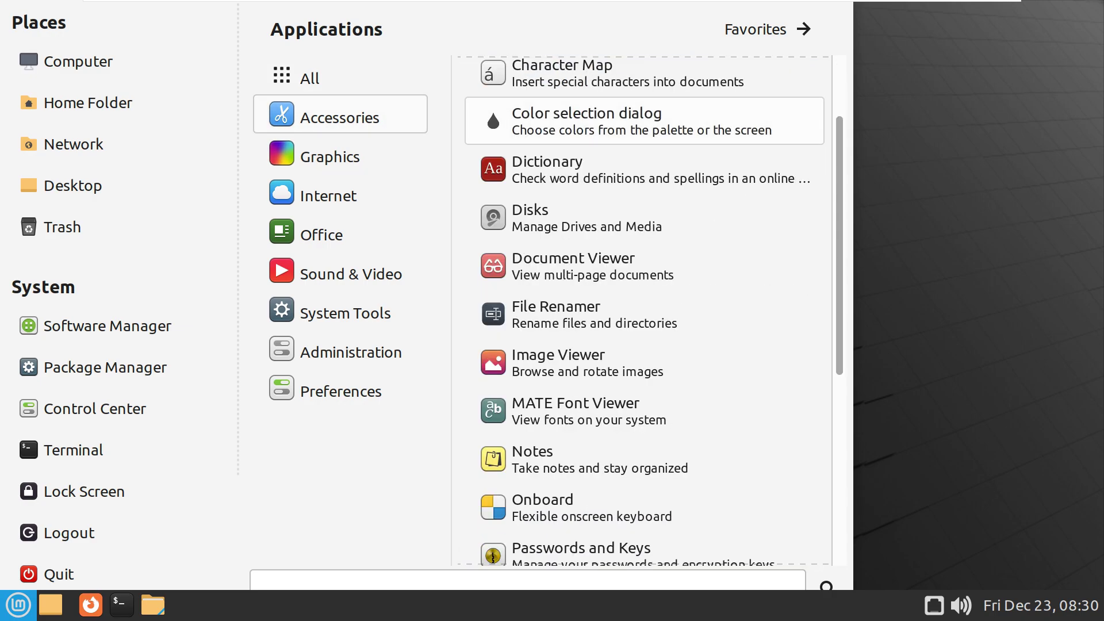
{"action": "scroll", "coordinate": [644, 138], "scroll_direction": "down", "scroll_amount": 7}
{"action": "scroll", "coordinate": [644, 137], "scroll_direction": "up", "scroll_amount": 7}
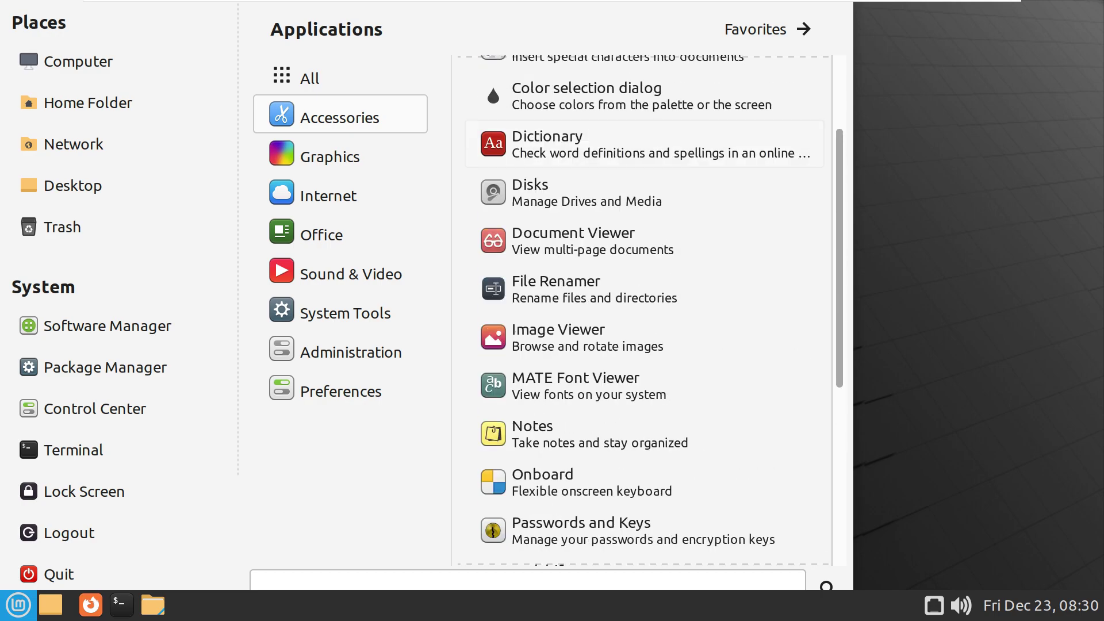
{"action": "scroll", "coordinate": [644, 144], "scroll_direction": "up", "scroll_amount": 2}
{"action": "scroll", "coordinate": [644, 144], "scroll_direction": "down", "scroll_amount": 5}
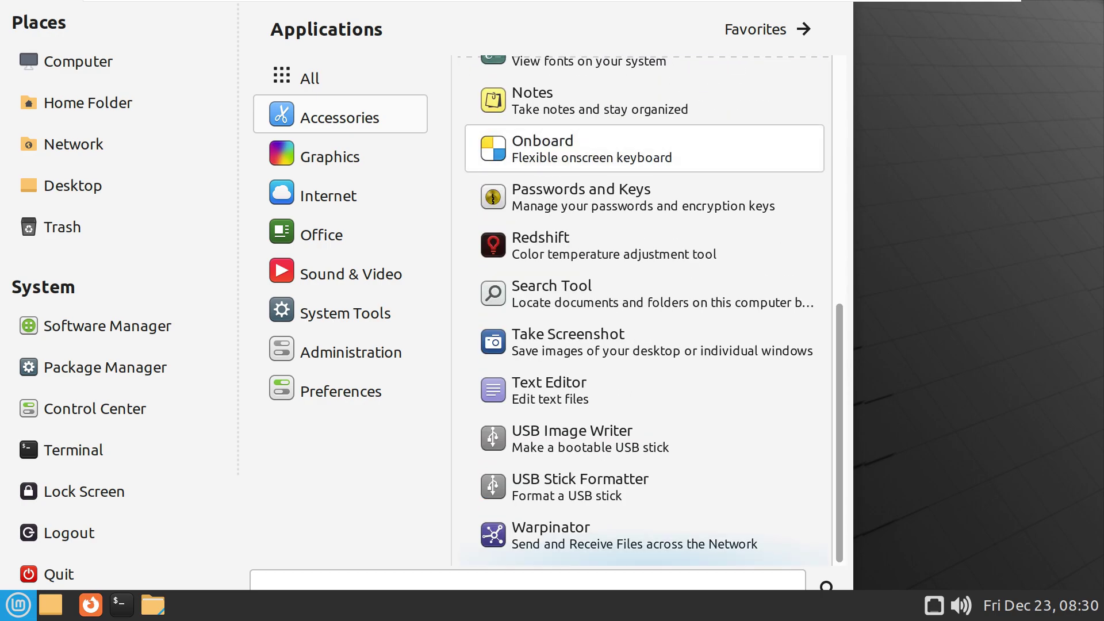
{"action": "scroll", "coordinate": [644, 143], "scroll_direction": "up", "scroll_amount": 5}
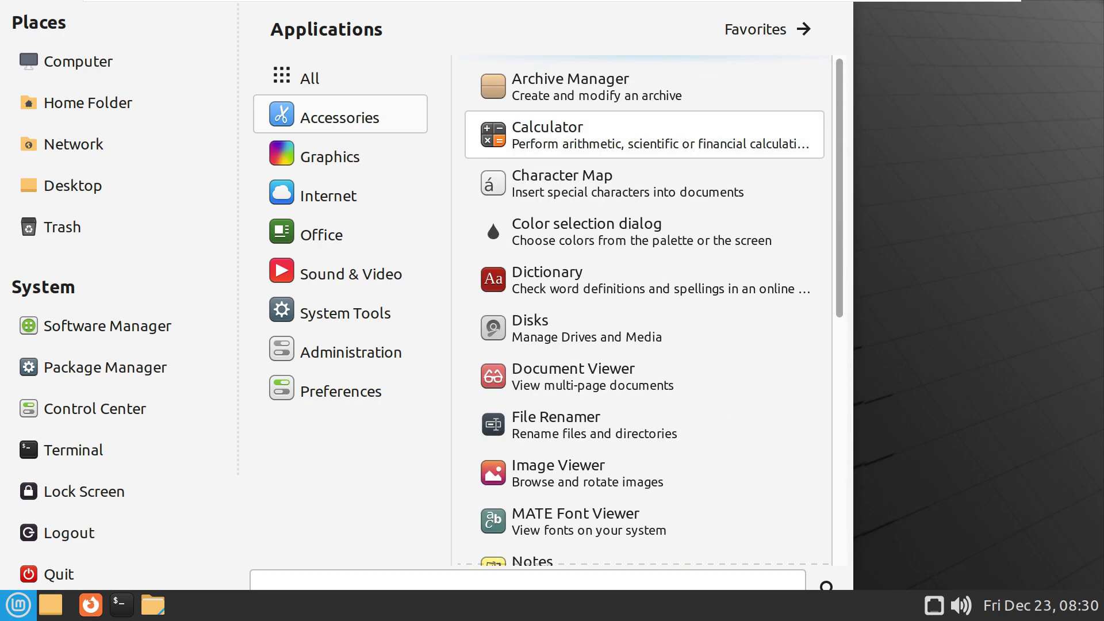
Step: Look through the Graphics, Internet, Office, Sound & Video, System Tools, Administration and Preferences application categories
{"action": "left_click", "coordinate": [340, 153]}
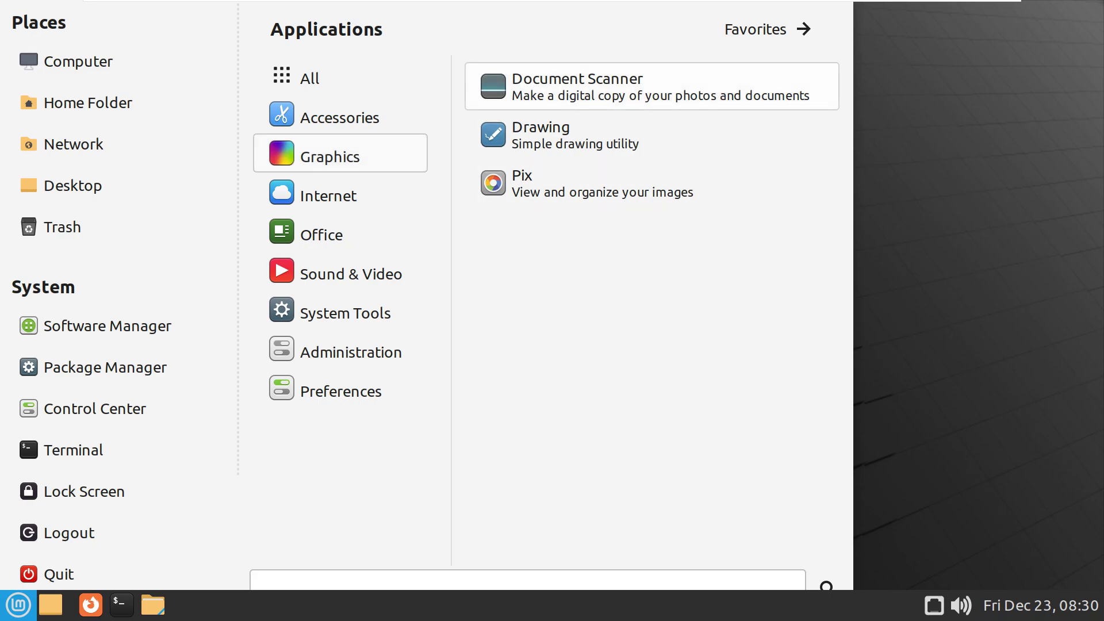
{"action": "mouse_move", "coordinate": [340, 192]}
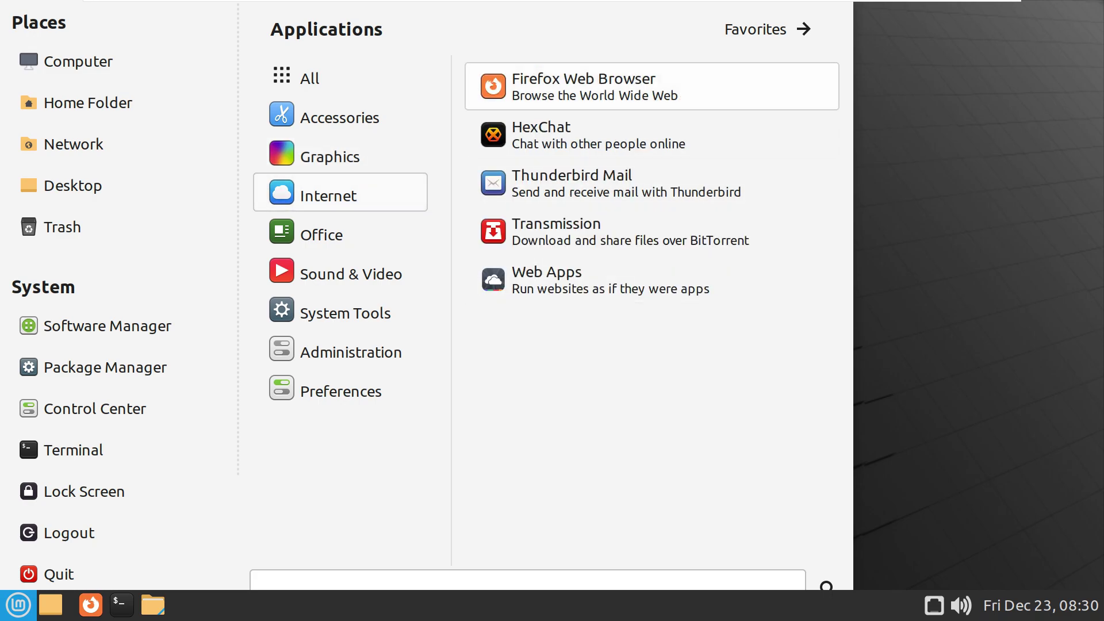
{"action": "mouse_move", "coordinate": [330, 234]}
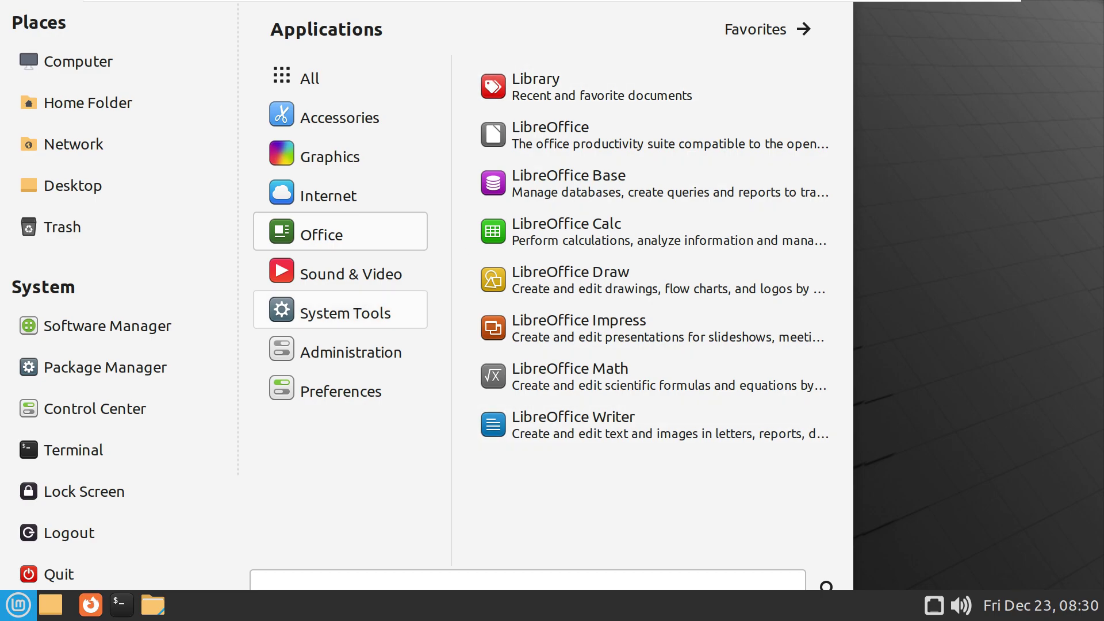
{"action": "mouse_move", "coordinate": [345, 274]}
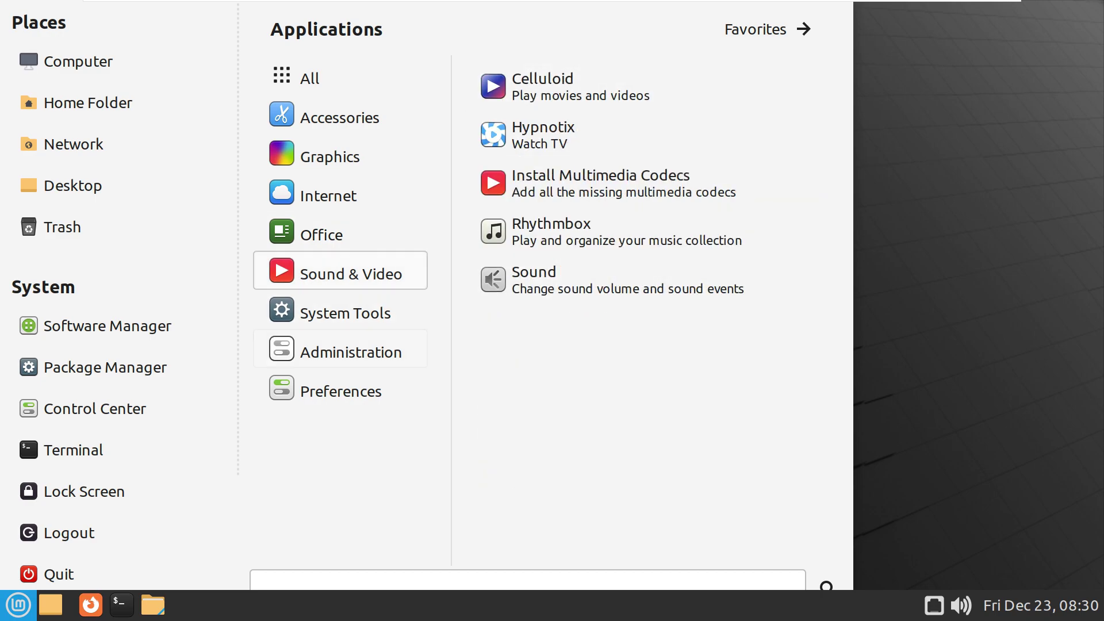
{"action": "mouse_move", "coordinate": [345, 312]}
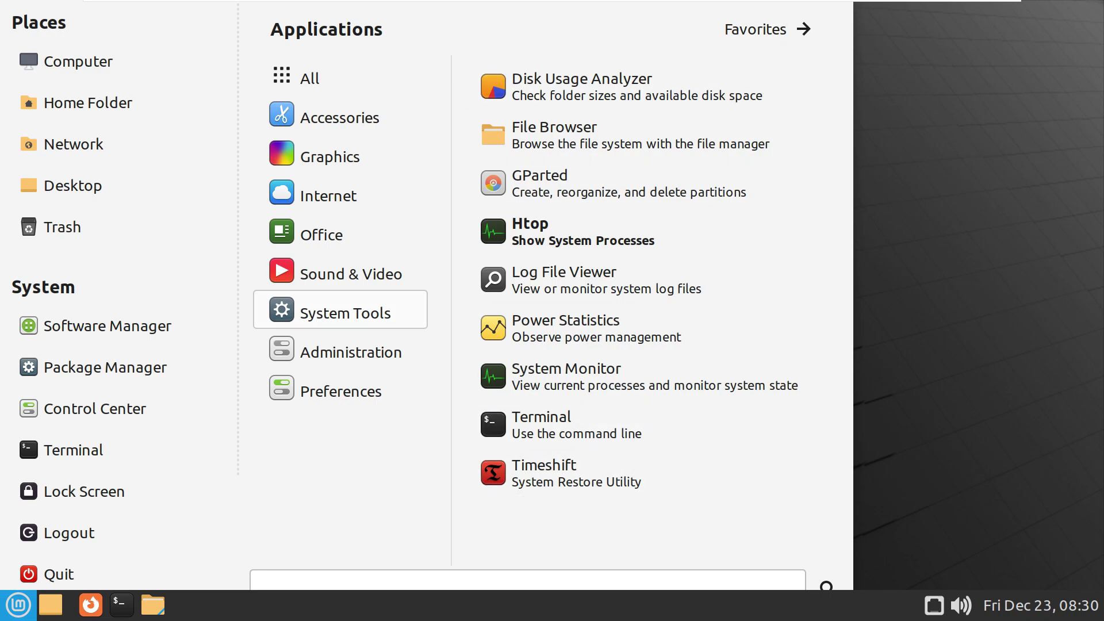
{"action": "mouse_move", "coordinate": [345, 351]}
{"action": "scroll", "coordinate": [644, 172], "scroll_direction": "down", "scroll_amount": 3}
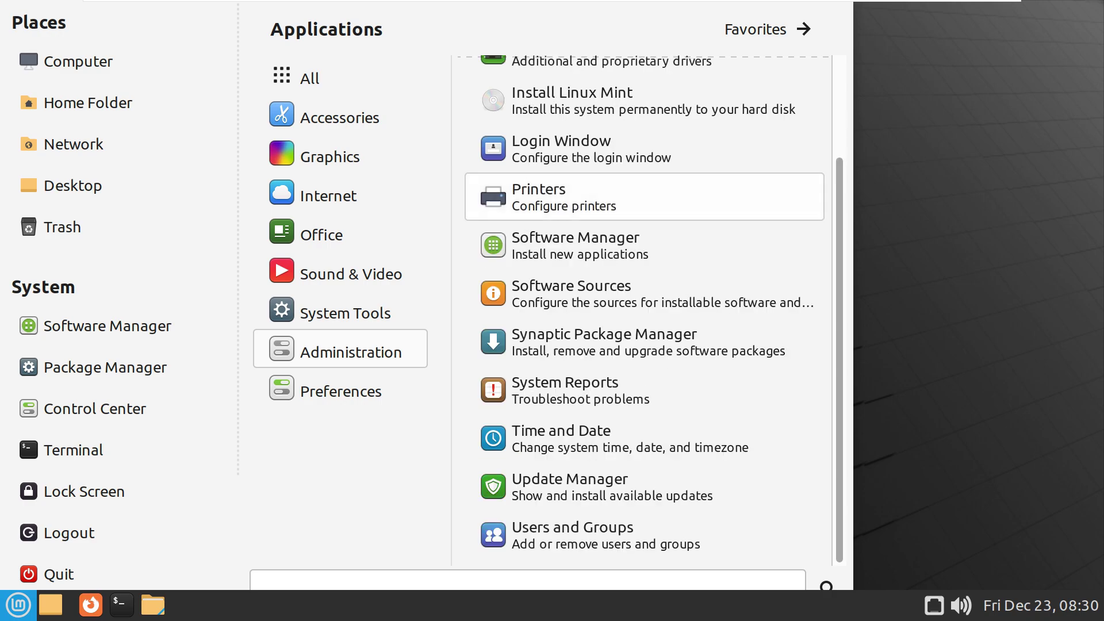
{"action": "mouse_move", "coordinate": [345, 391]}
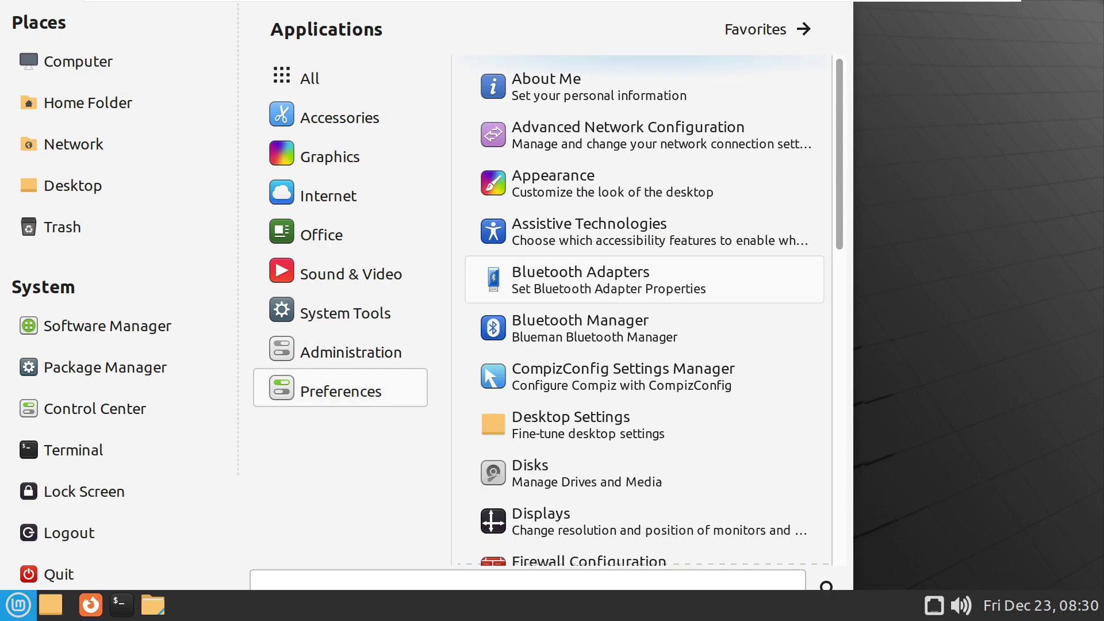
Step: Launch the Synaptic Package Manager, maximize its window, then view its About information and close the dialog
{"action": "scroll", "coordinate": [644, 245], "scroll_direction": "down", "scroll_amount": 10}
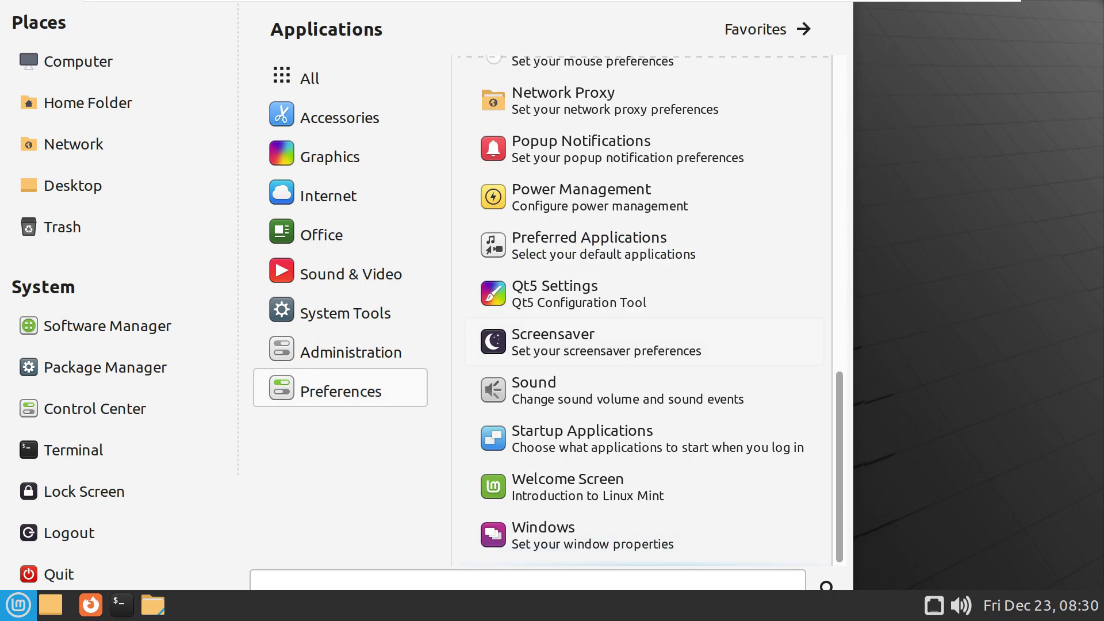
{"action": "left_click", "coordinate": [603, 463]}
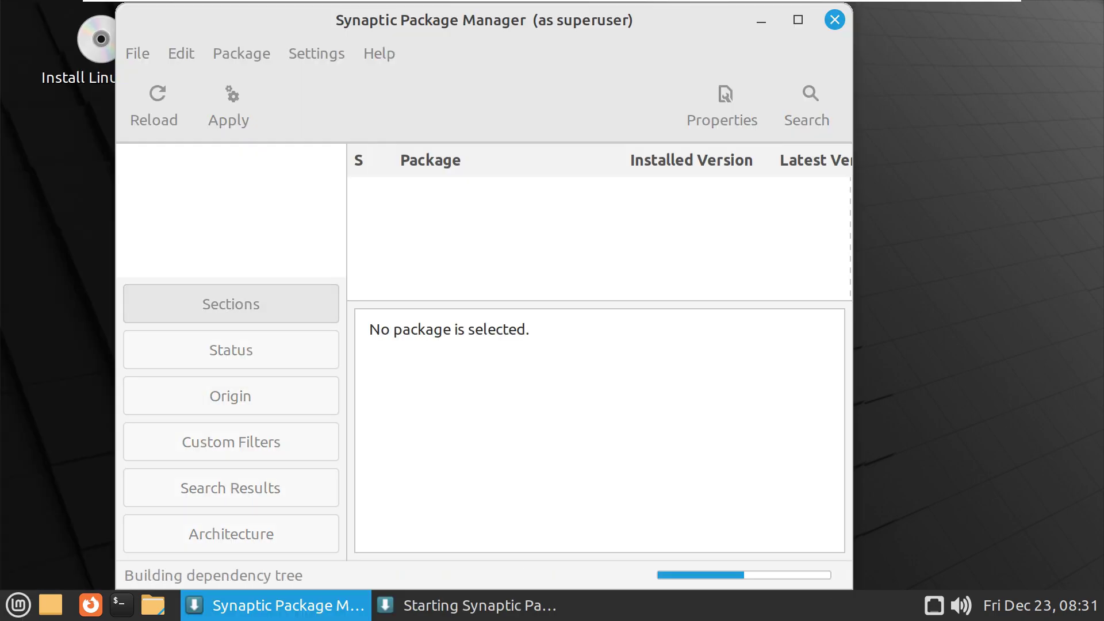
{"action": "left_click", "coordinate": [798, 20]}
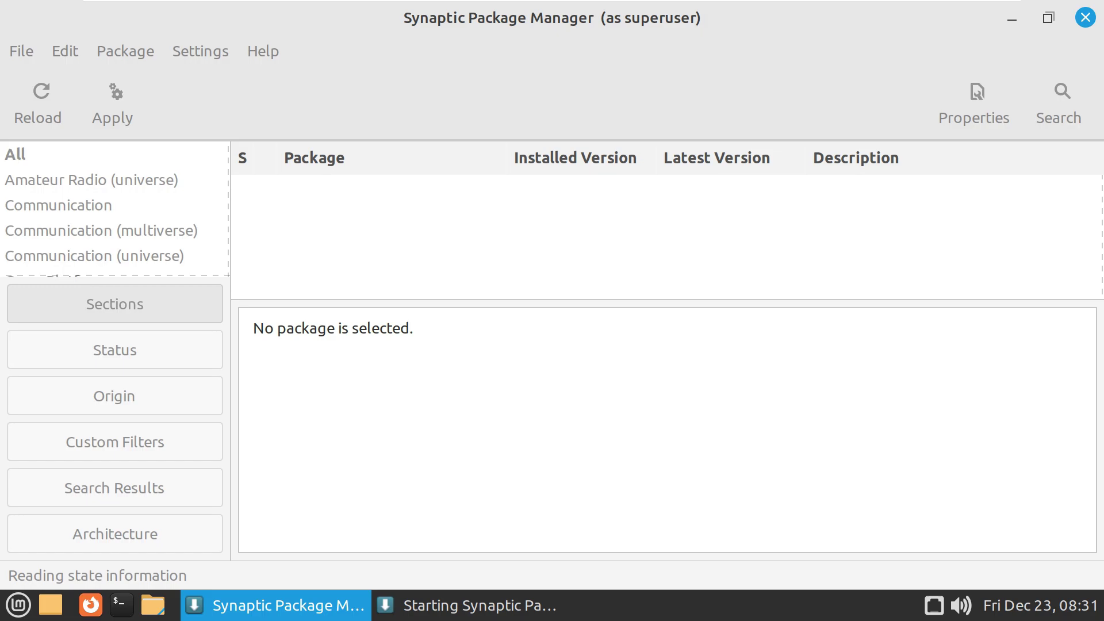
{"action": "key", "text": "Escape"}
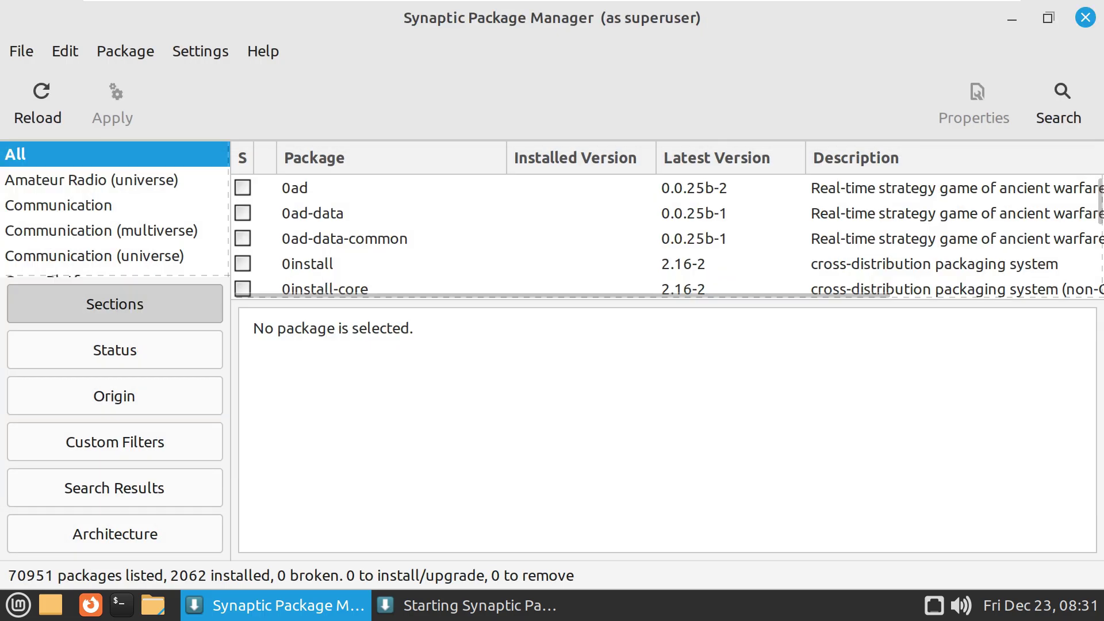
{"action": "left_click", "coordinate": [263, 51]}
{"action": "key", "text": "Return"}
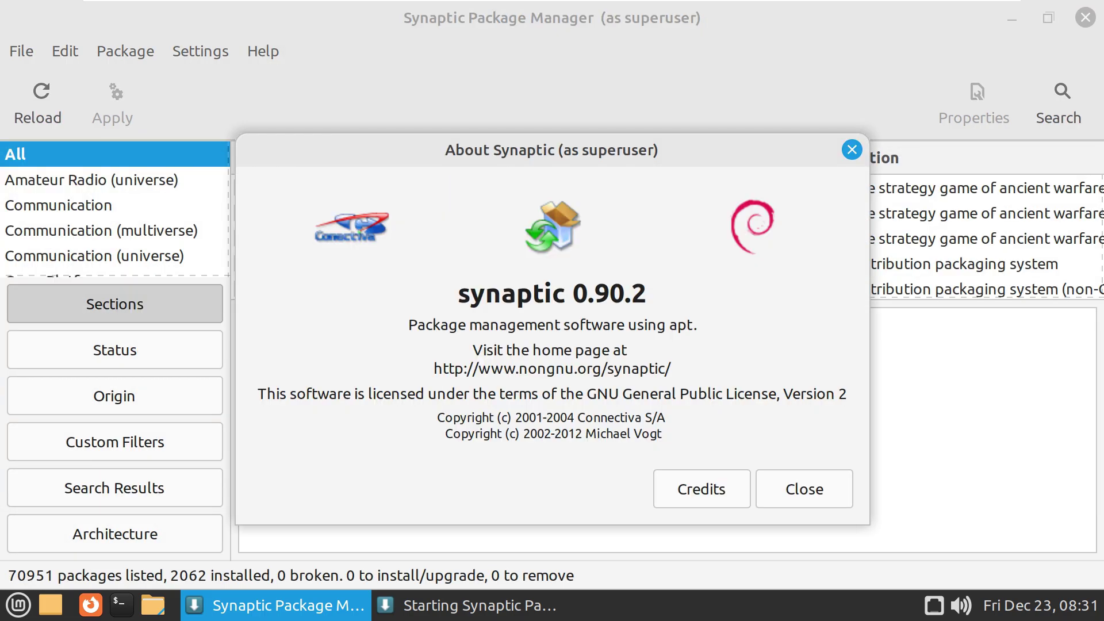
{"action": "left_click", "coordinate": [852, 149]}
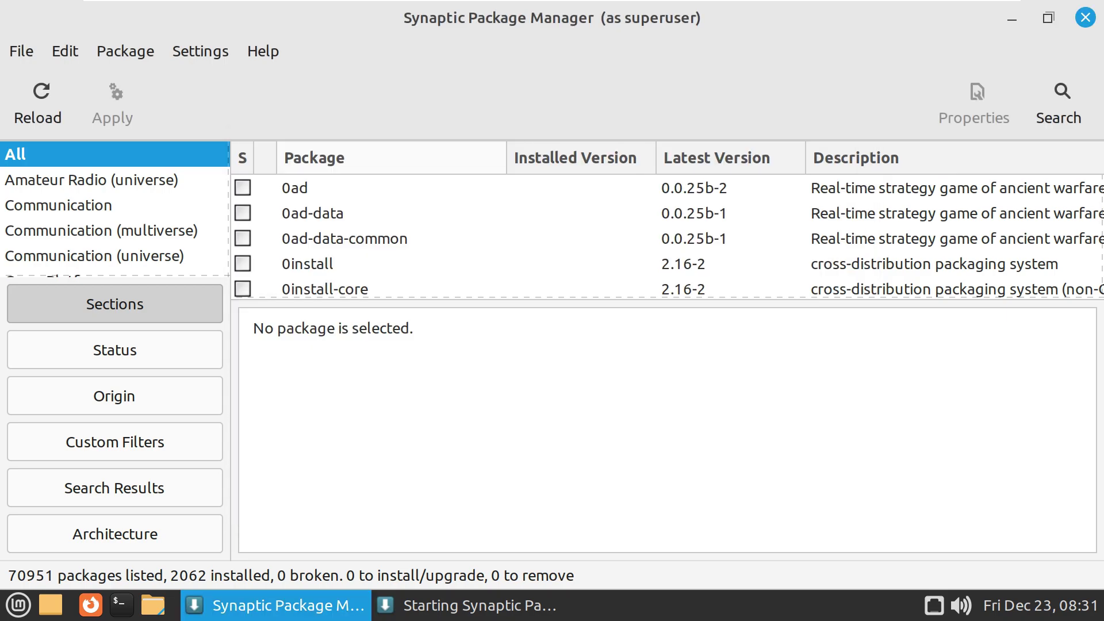
Step: Look through the list of all packages in Synaptic and close the package manager
{"action": "left_click_drag", "start_coordinate": [1097, 199], "coordinate": [1097, 220]}
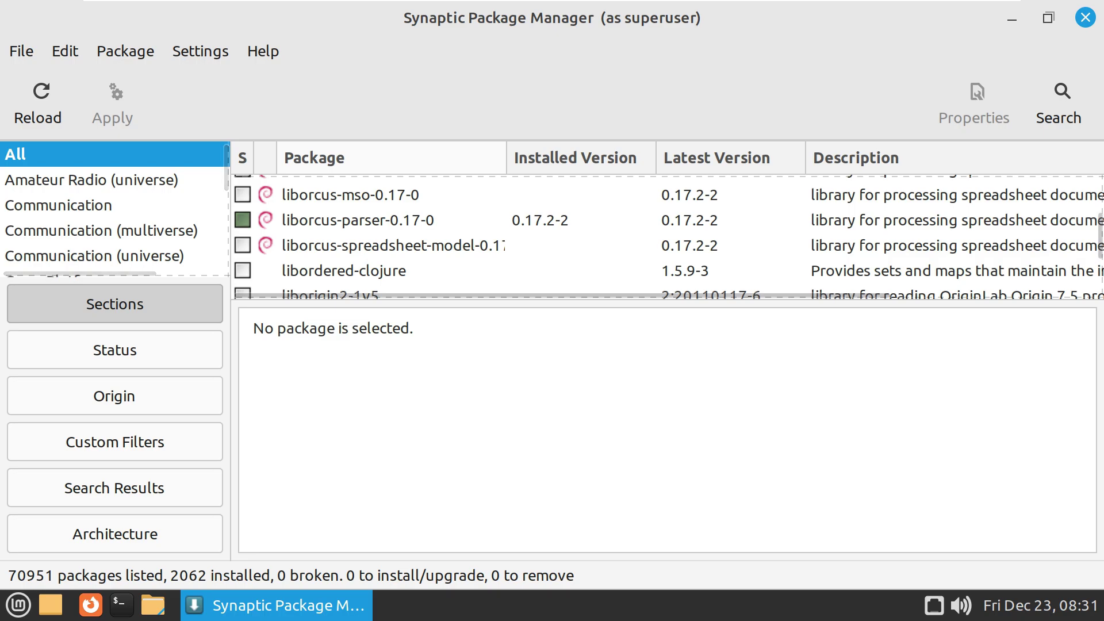
{"action": "left_click_drag", "start_coordinate": [1097, 236], "coordinate": [1097, 200]}
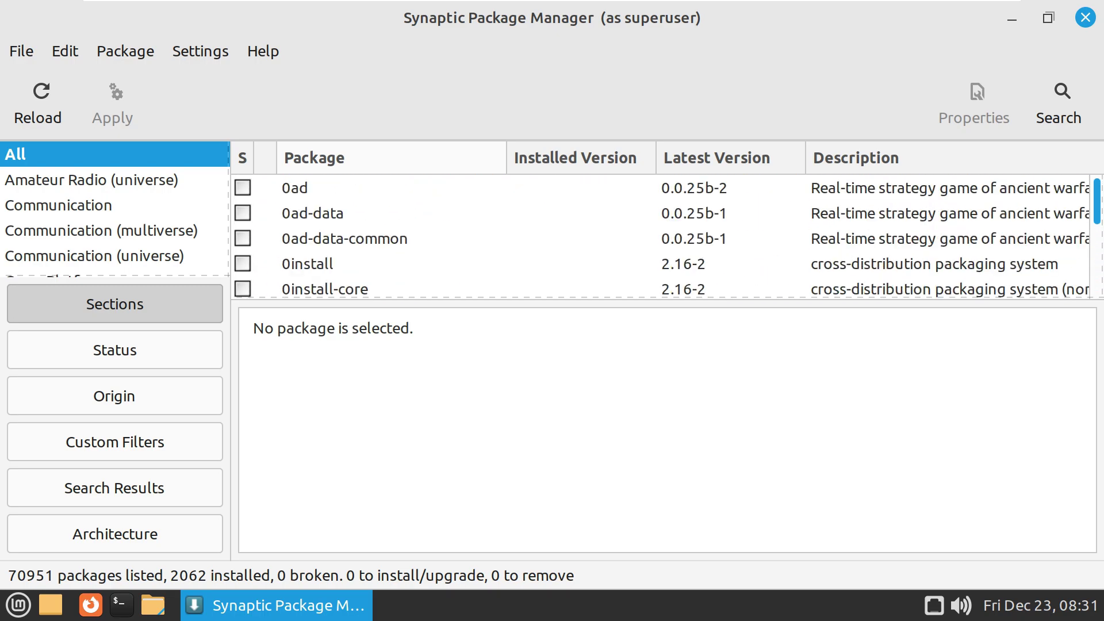
{"action": "key", "text": "alt+F4"}
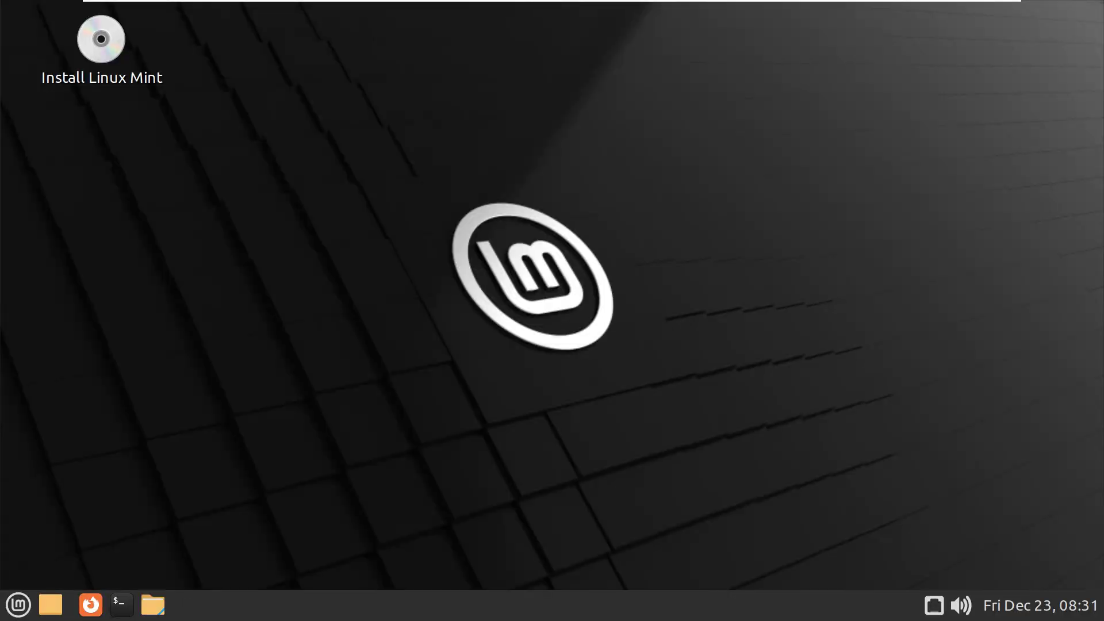
Step: Look through the Preferences and Administration application categories in the main menu again
{"action": "key", "text": "super"}
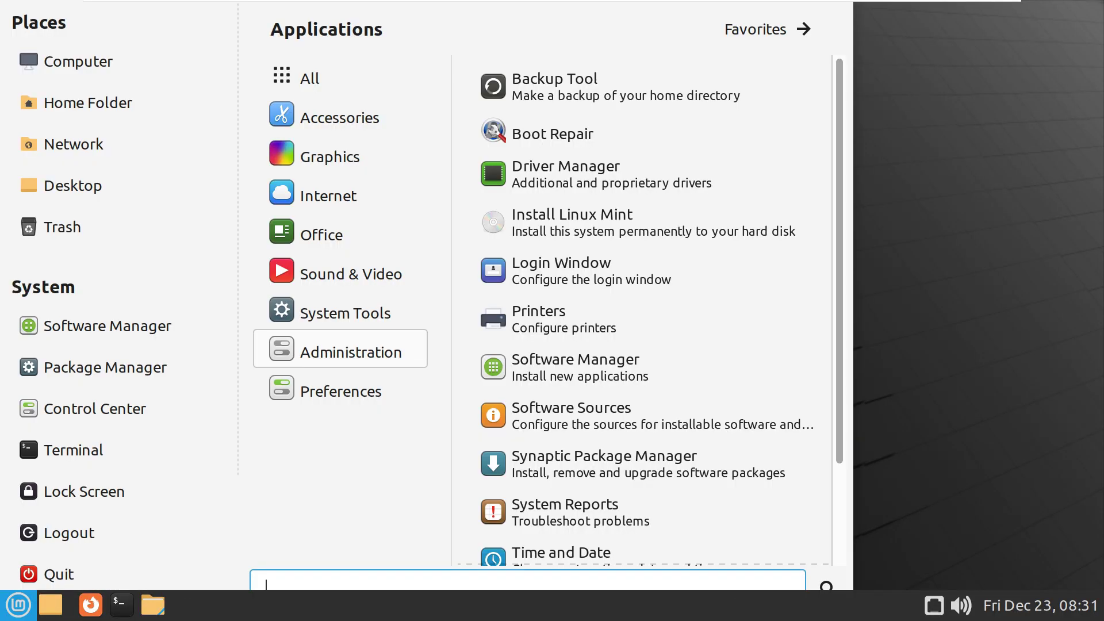
{"action": "mouse_move", "coordinate": [341, 388]}
{"action": "scroll", "coordinate": [644, 331], "scroll_direction": "down", "scroll_amount": 7}
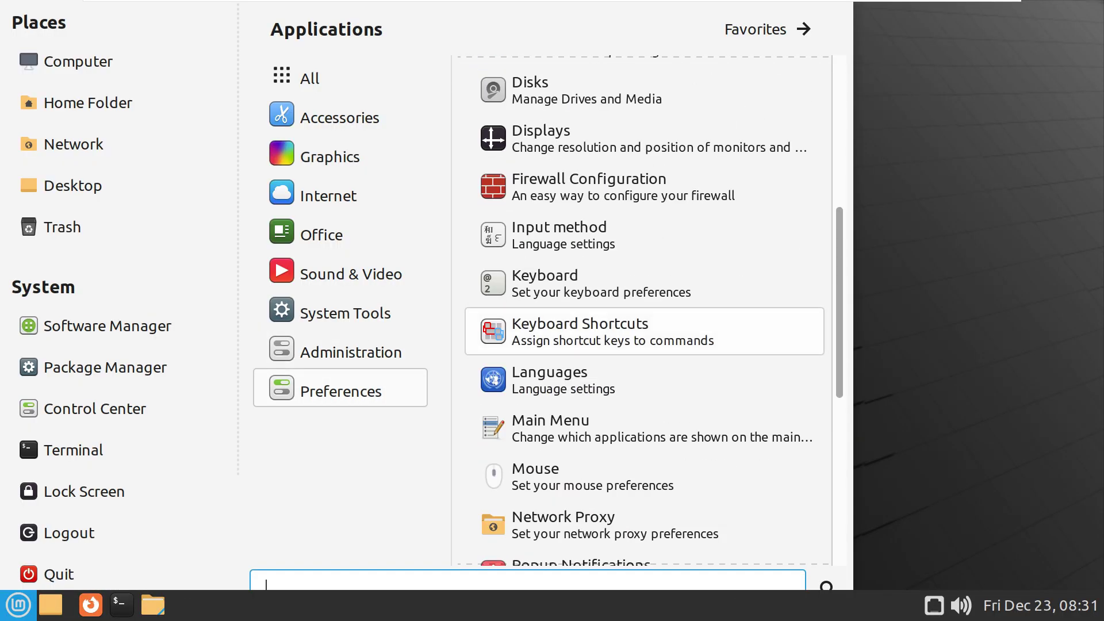
{"action": "scroll", "coordinate": [644, 331], "scroll_direction": "down", "scroll_amount": 5}
{"action": "scroll", "coordinate": [644, 331], "scroll_direction": "up", "scroll_amount": 5}
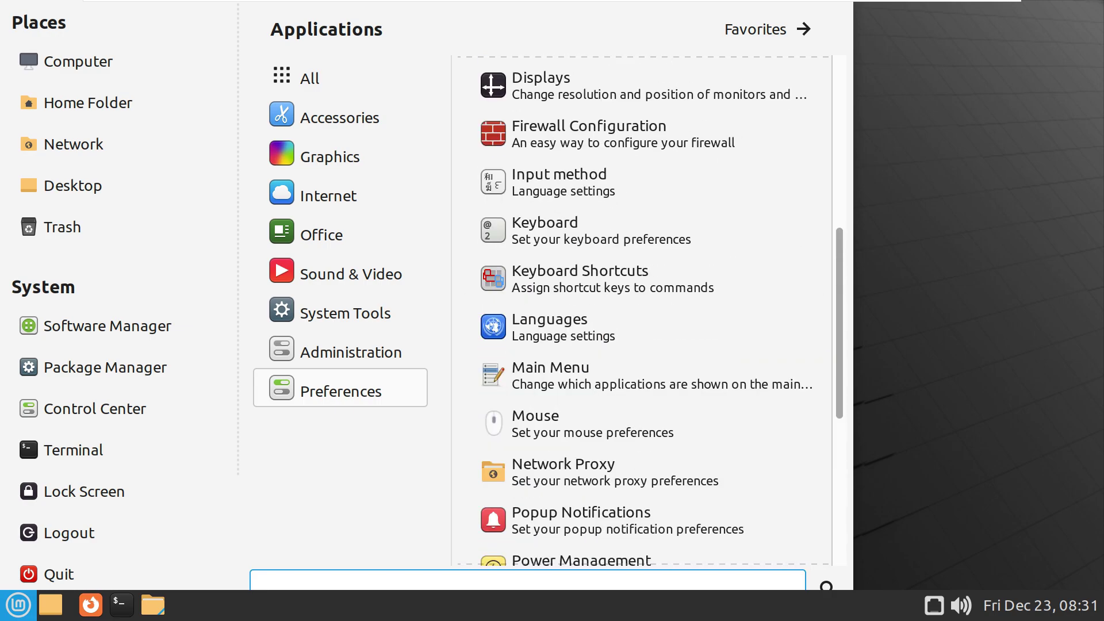
{"action": "scroll", "coordinate": [644, 332], "scroll_direction": "up", "scroll_amount": 6}
{"action": "mouse_move", "coordinate": [341, 348]}
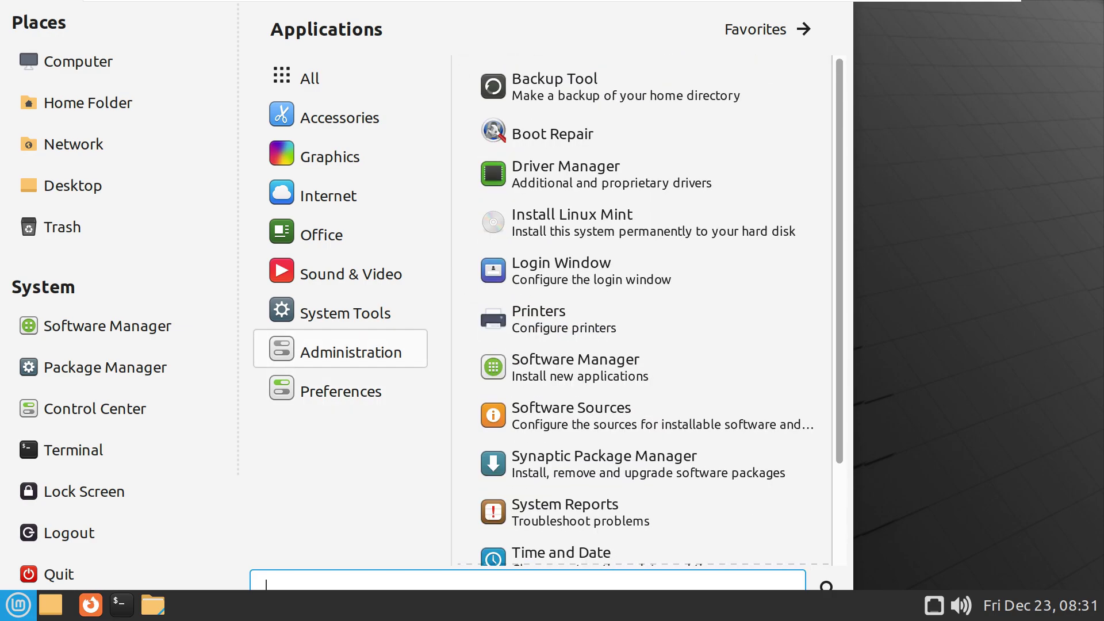
{"action": "scroll", "coordinate": [644, 339], "scroll_direction": "down", "scroll_amount": 3}
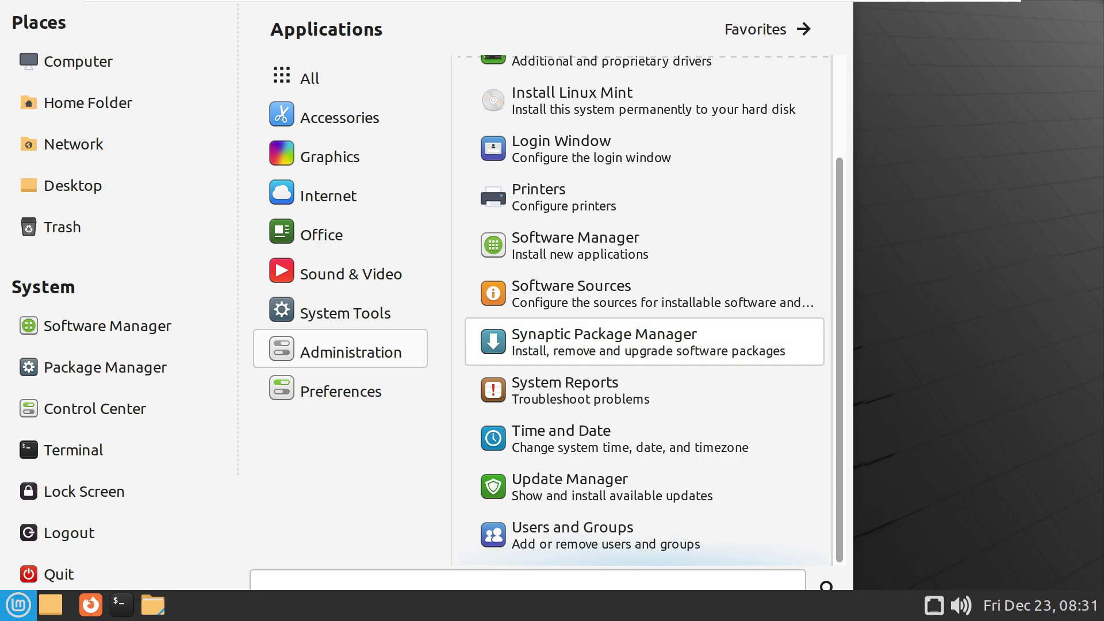
Step: Launch the Software Manager, view its About information and close the dialog
{"action": "left_click", "coordinate": [574, 245]}
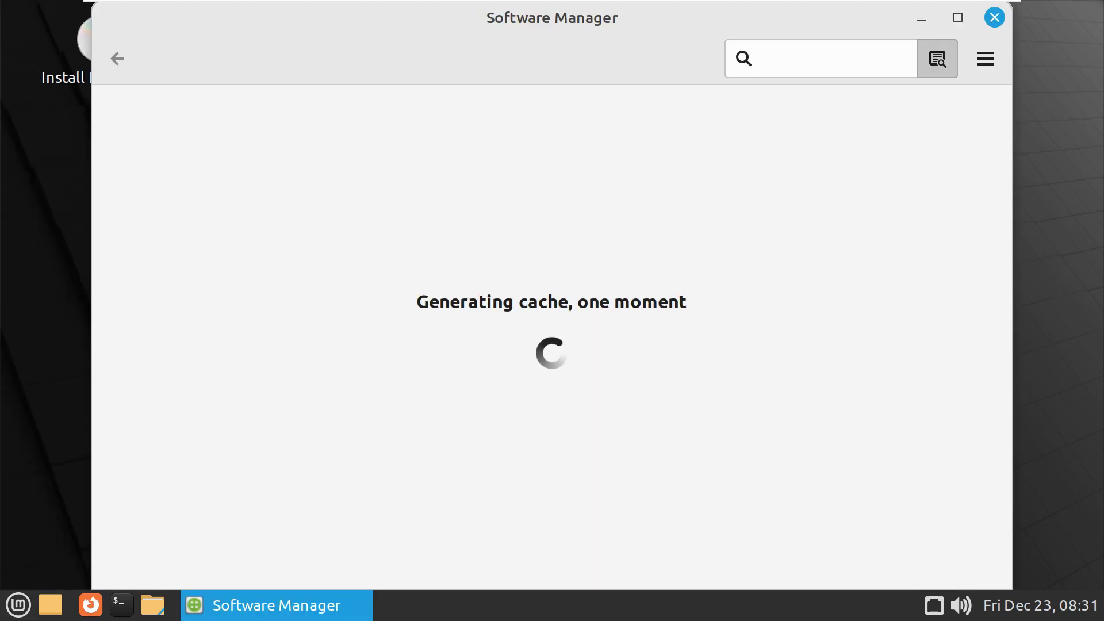
{"action": "left_click", "coordinate": [985, 58]}
{"action": "left_click", "coordinate": [615, 222]}
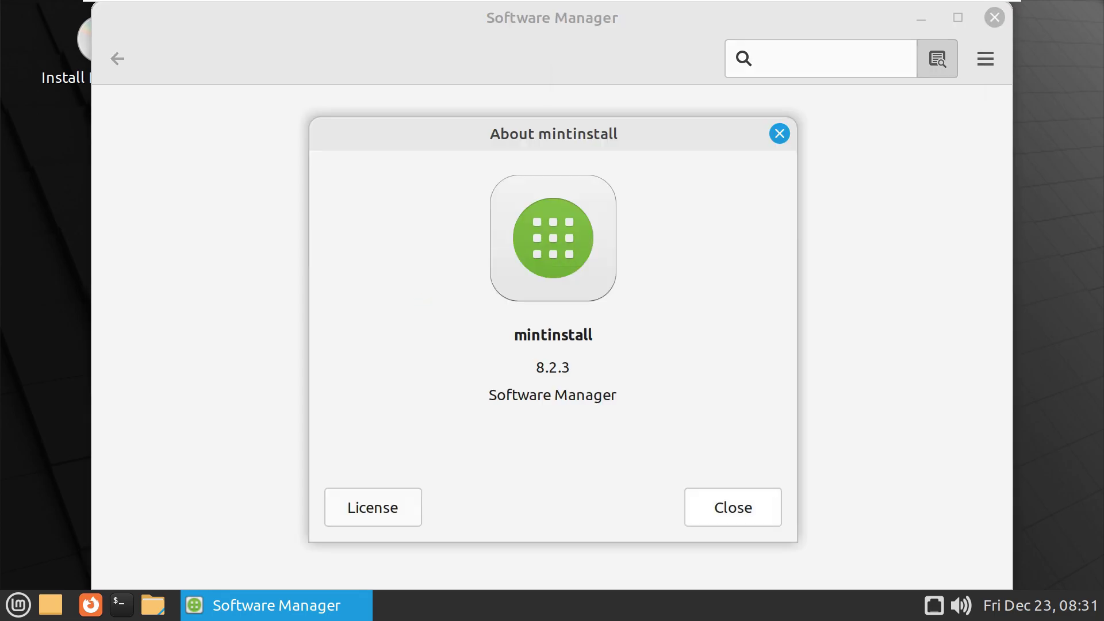
{"action": "key", "text": "Escape"}
Step: Open the Control Center, look through its setting groups from Administration to Personal, and close it together with the Software Manager
{"action": "left_click", "coordinate": [18, 605]}
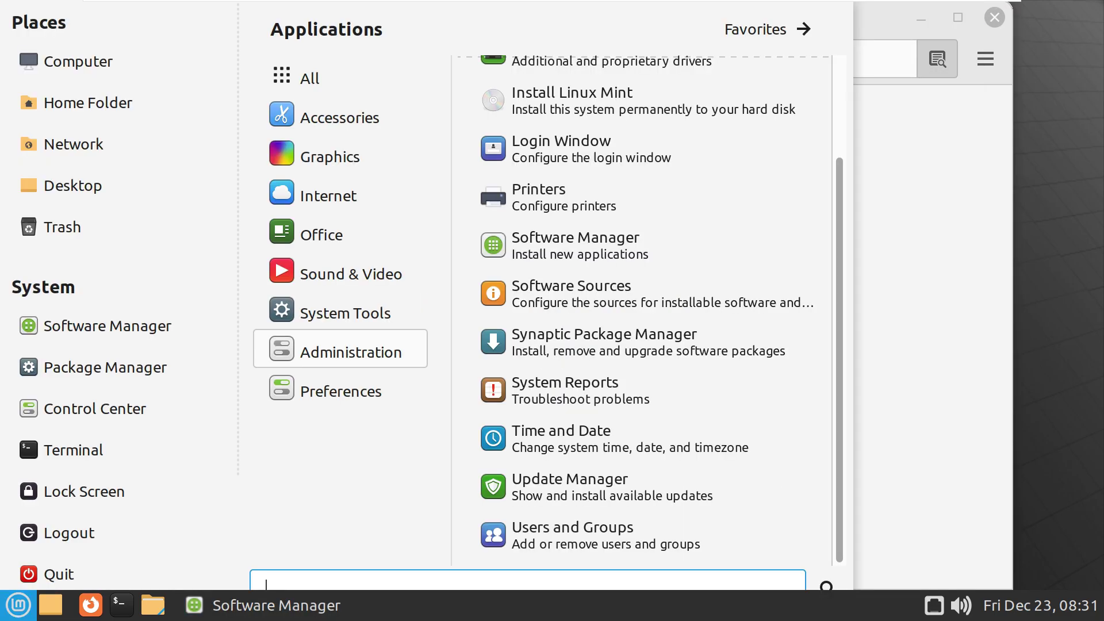
{"action": "left_click", "coordinate": [95, 408]}
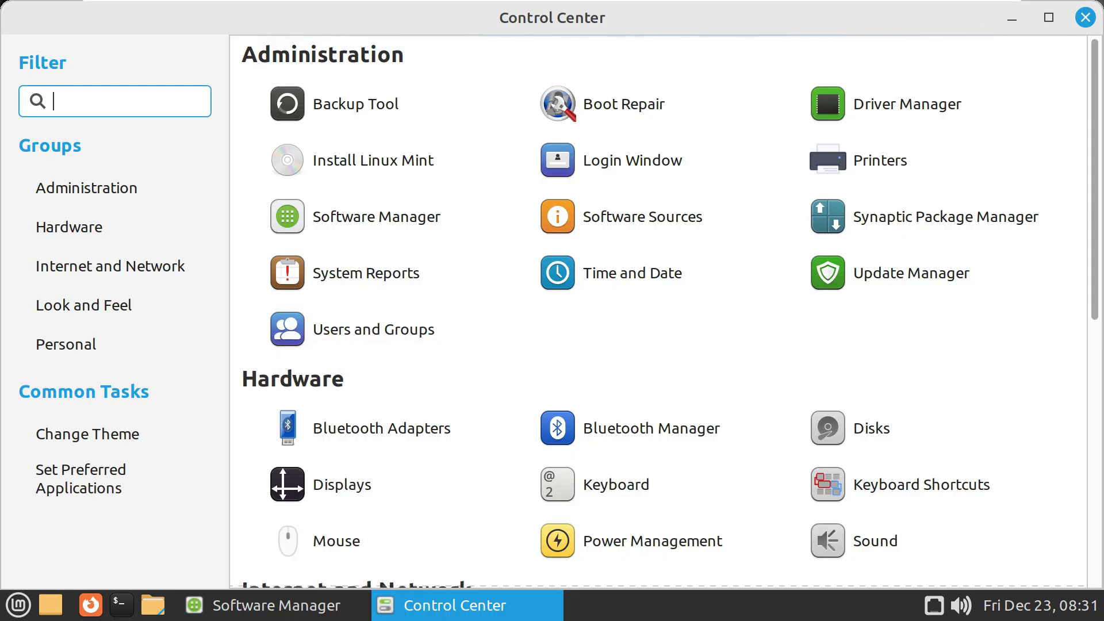
{"action": "scroll", "coordinate": [390, 331], "scroll_direction": "down", "scroll_amount": 3}
{"action": "scroll", "coordinate": [391, 334], "scroll_direction": "down", "scroll_amount": 5}
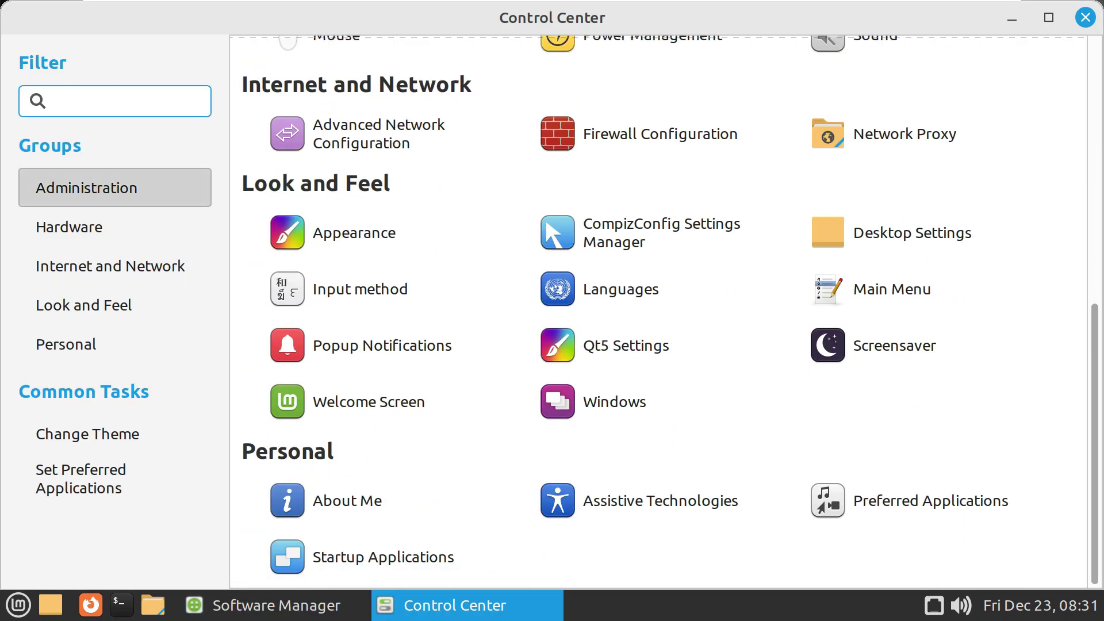
{"action": "left_click", "coordinate": [115, 226]}
{"action": "left_click", "coordinate": [115, 266]}
{"action": "left_click", "coordinate": [115, 304]}
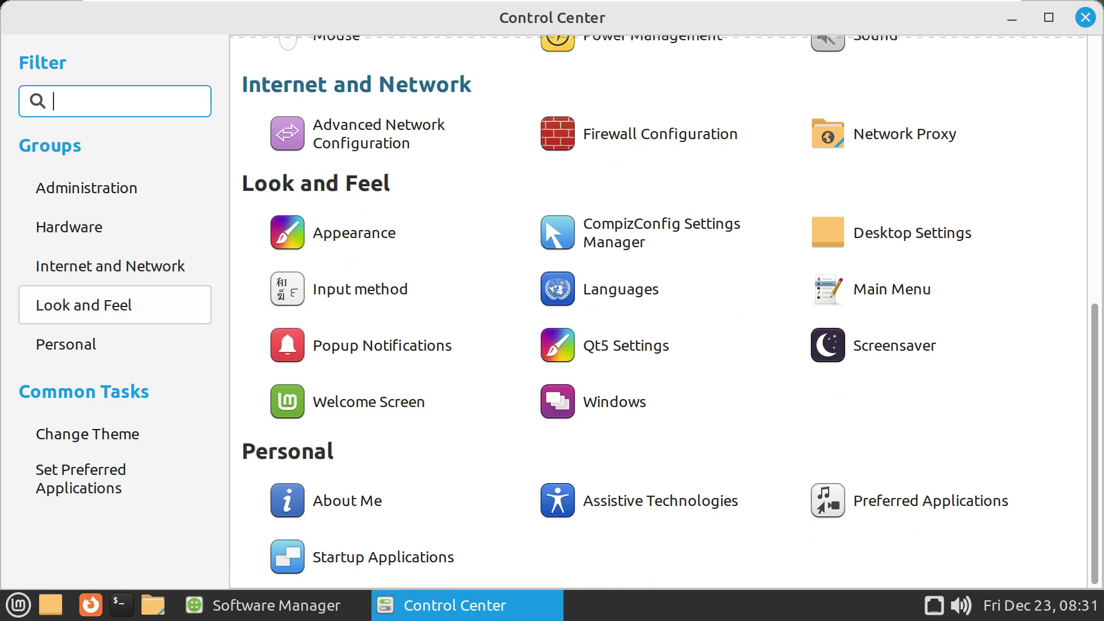
{"action": "left_click", "coordinate": [115, 344]}
{"action": "left_click", "coordinate": [115, 343]}
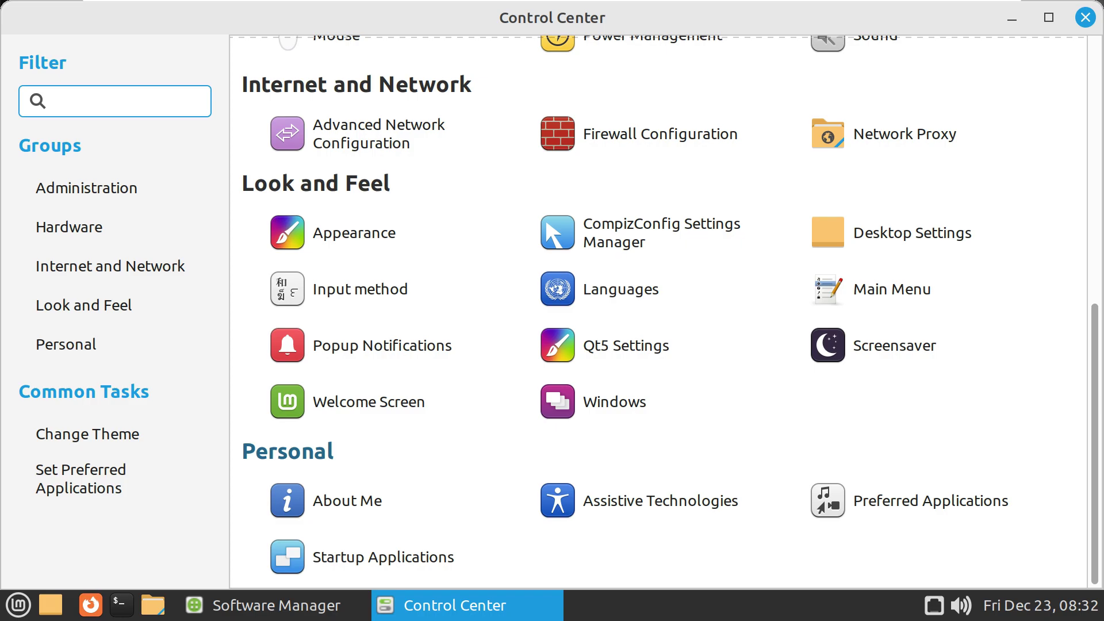
{"action": "left_click", "coordinate": [1084, 18]}
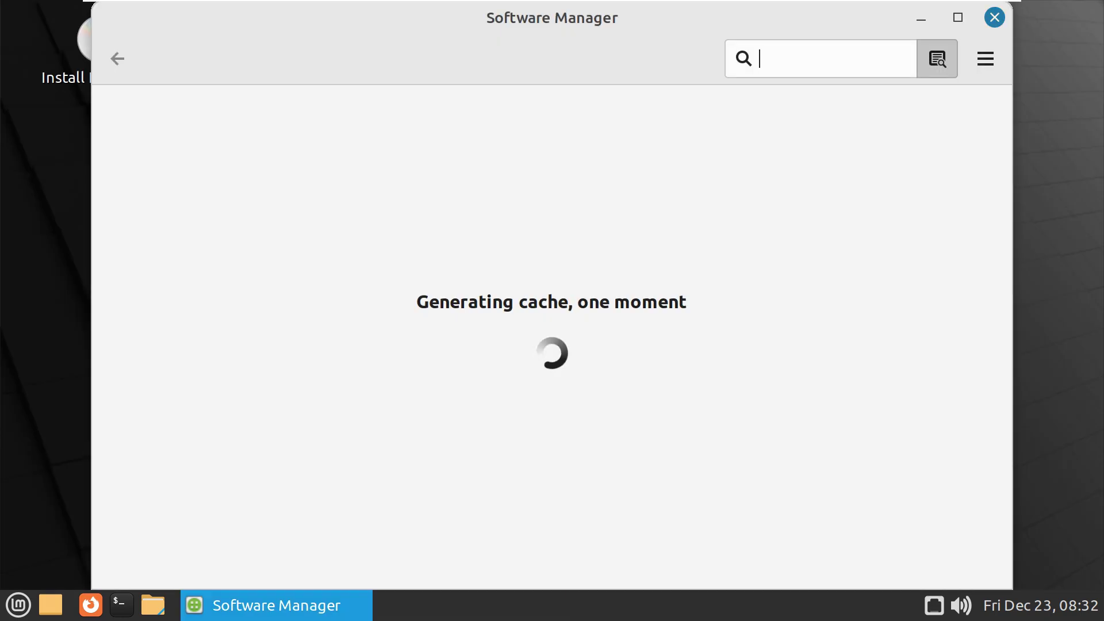
{"action": "key", "text": "alt+F4"}
Step: Look through the full list of all installed applications in the main menu down to the last entry
{"action": "key", "text": "super"}
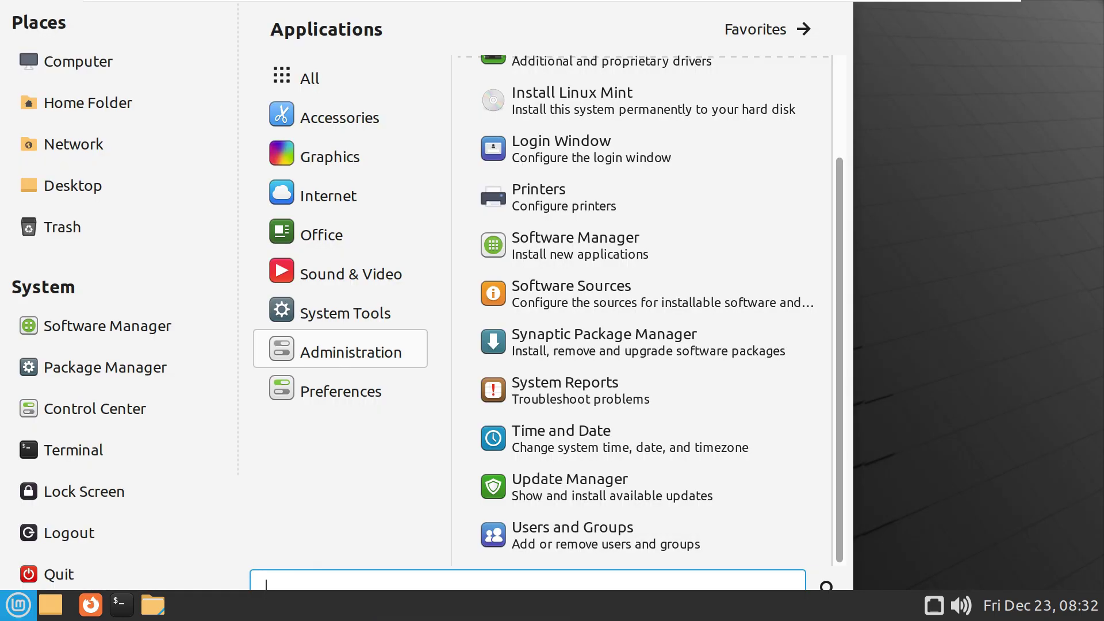
{"action": "mouse_move", "coordinate": [340, 74]}
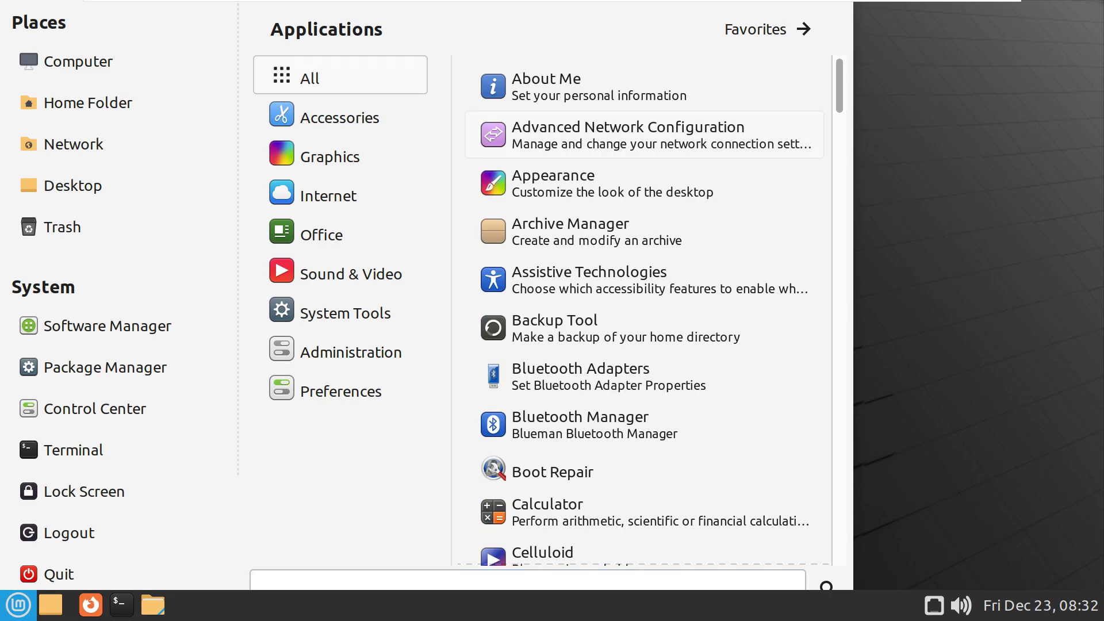
{"action": "scroll", "coordinate": [644, 310], "scroll_direction": "down", "scroll_amount": 15}
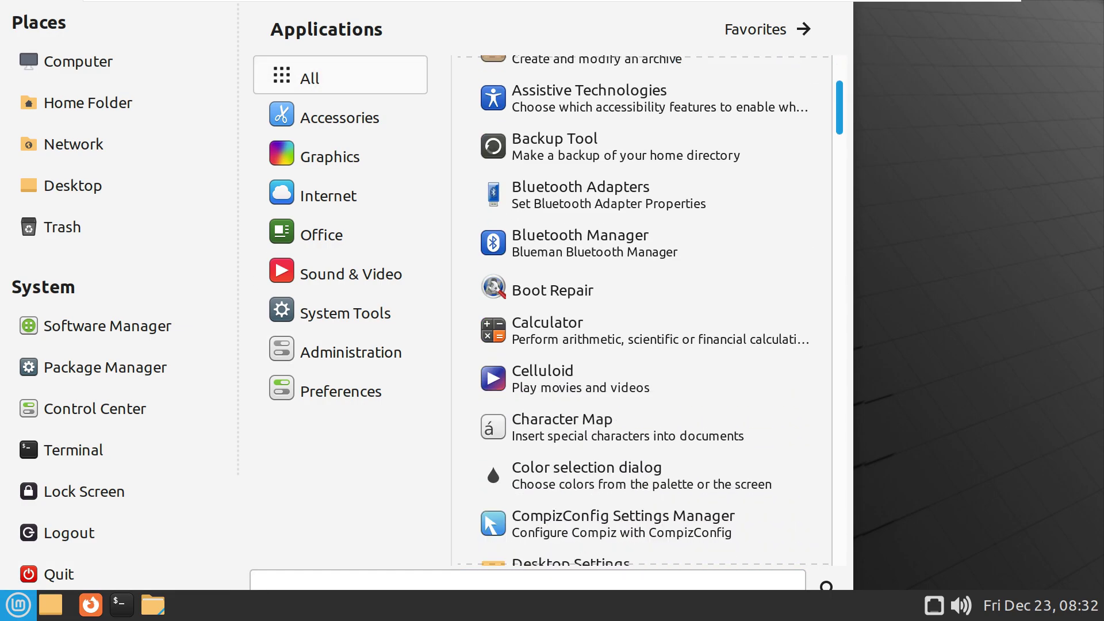
{"action": "scroll", "coordinate": [644, 310], "scroll_direction": "down", "scroll_amount": 20}
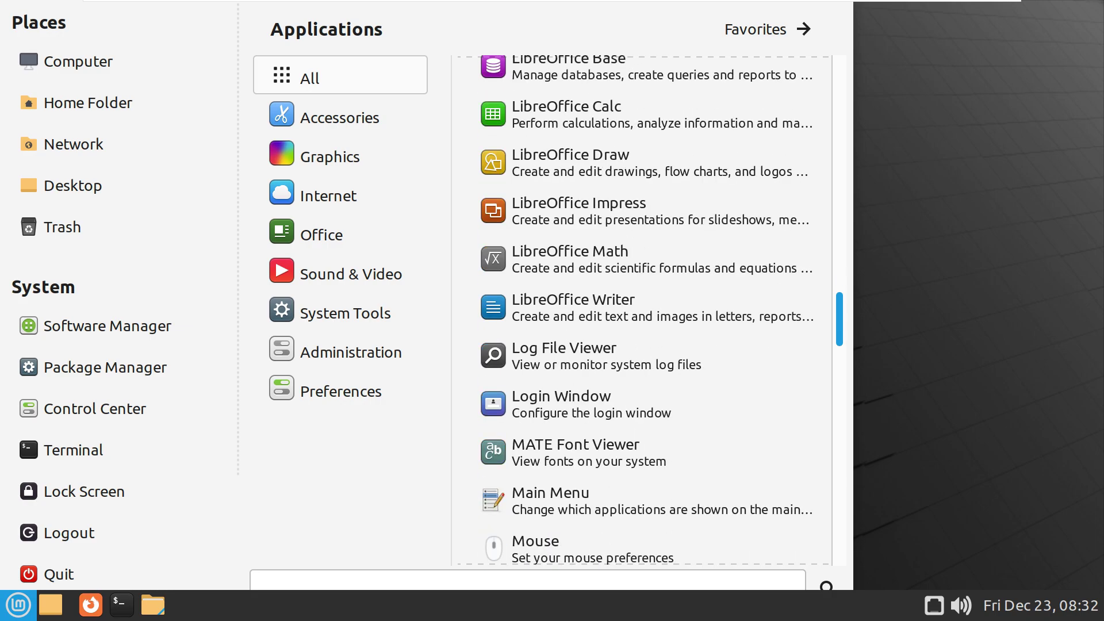
{"action": "scroll", "coordinate": [644, 293], "scroll_direction": "down", "scroll_amount": 1}
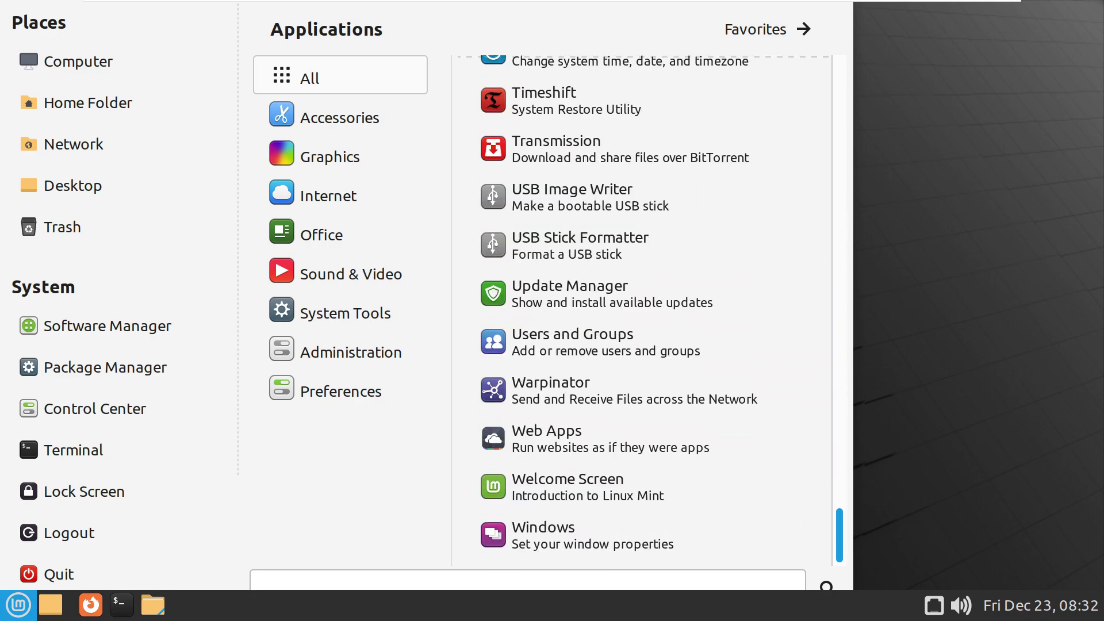
Step: Open the Welcome Screen and set the desktop color to orange under First Steps
{"action": "key", "text": "Escape"}
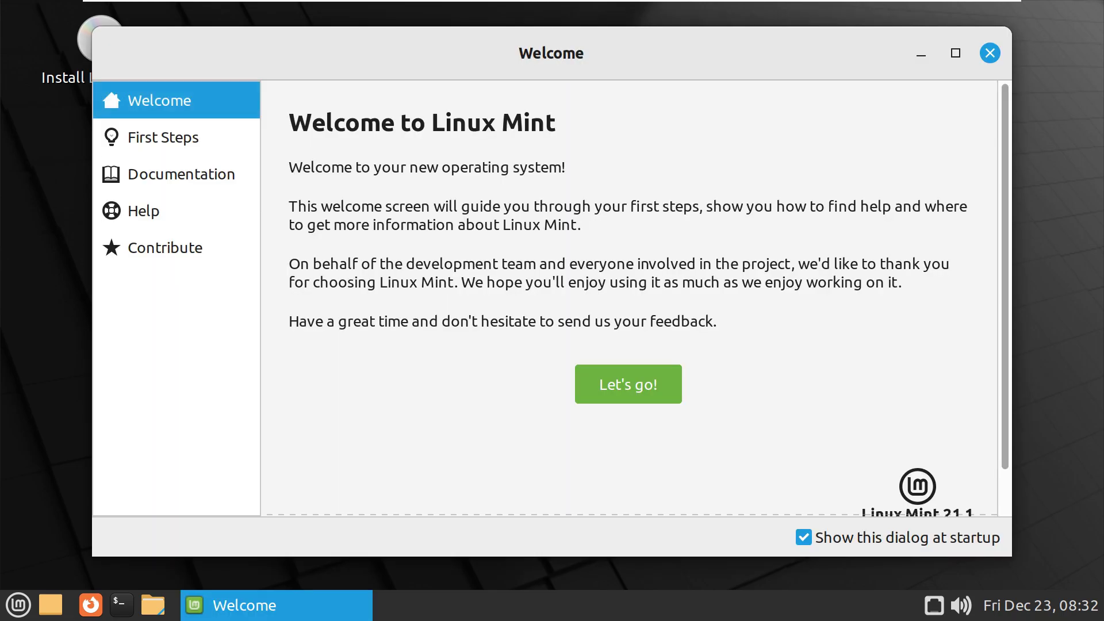
{"action": "left_click", "coordinate": [163, 137]}
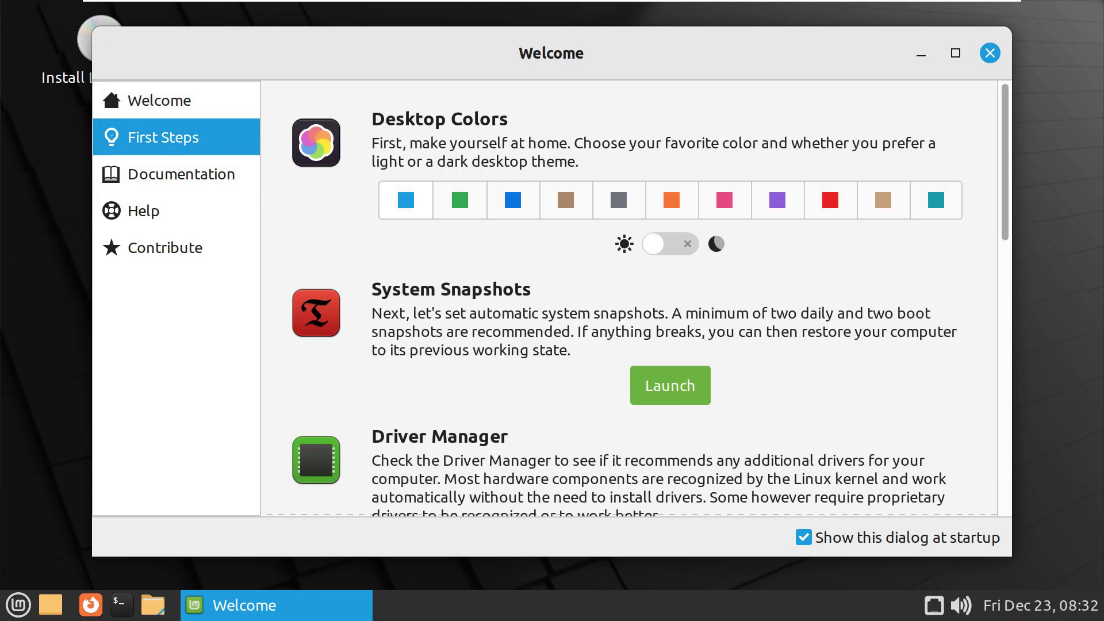
{"action": "left_click", "coordinate": [671, 200]}
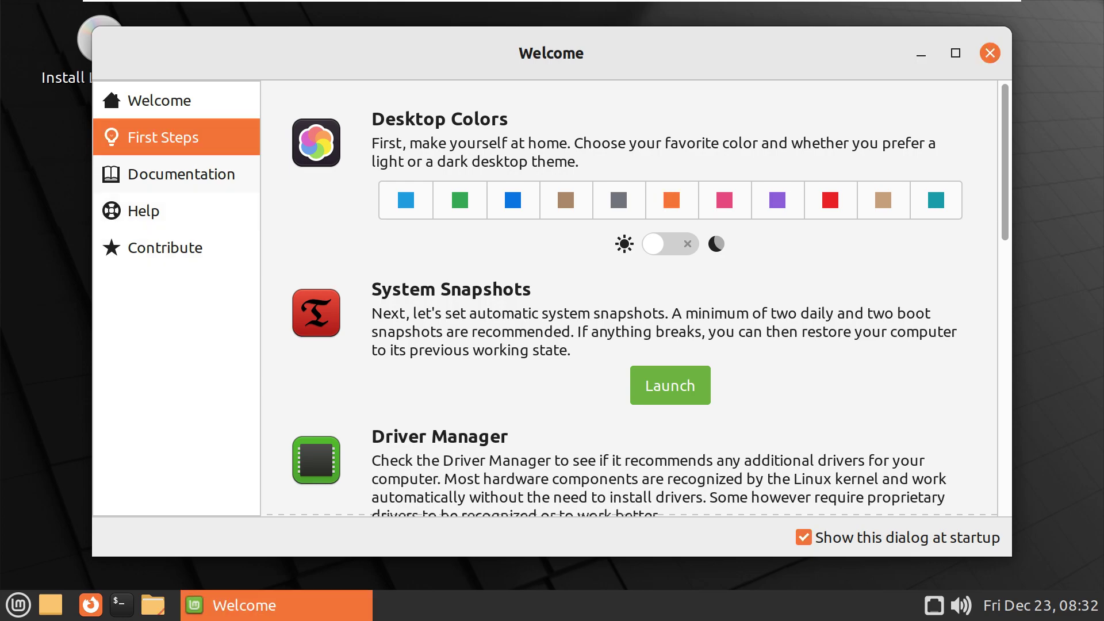
Step: Try the dark desktop theme under First Steps and return to the light theme
{"action": "left_click", "coordinate": [175, 173]}
{"action": "left_click", "coordinate": [176, 137]}
{"action": "left_click", "coordinate": [670, 244]}
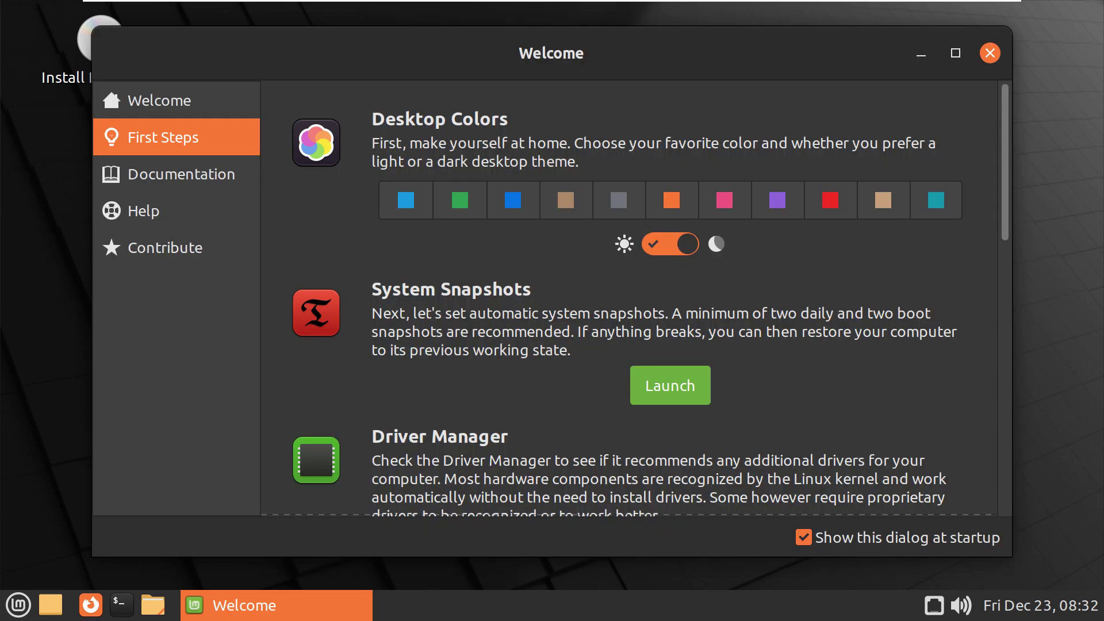
{"action": "left_click", "coordinate": [670, 244]}
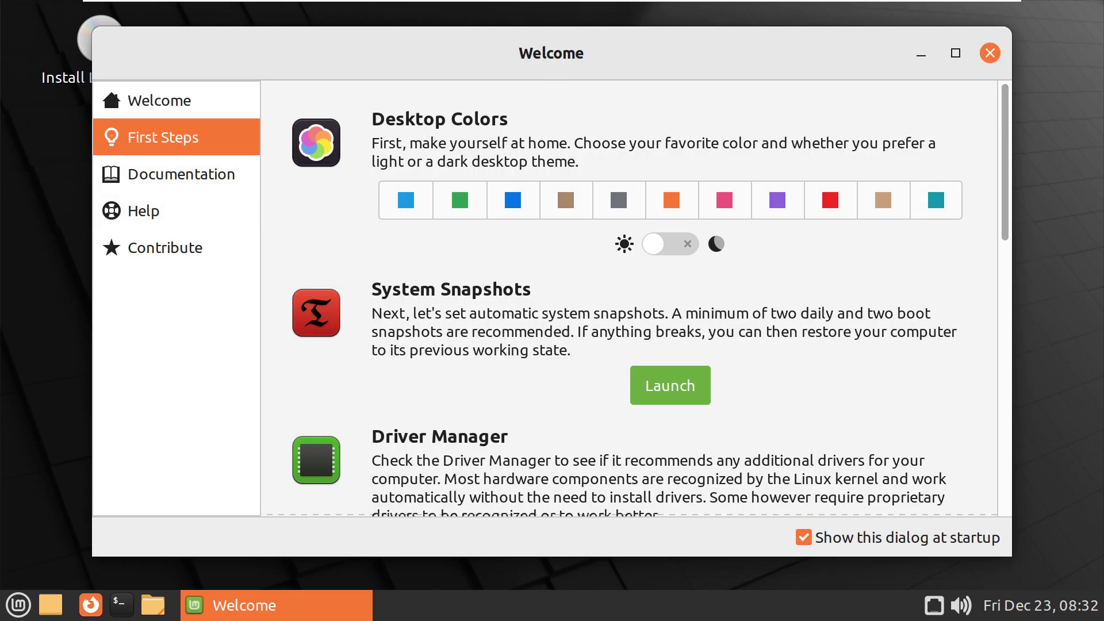
Step: Look through the remaining First Steps suggestions and close the Welcome Screen
{"action": "scroll", "coordinate": [630, 299], "scroll_direction": "down", "scroll_amount": 15}
{"action": "scroll", "coordinate": [630, 299], "scroll_direction": "up", "scroll_amount": 15}
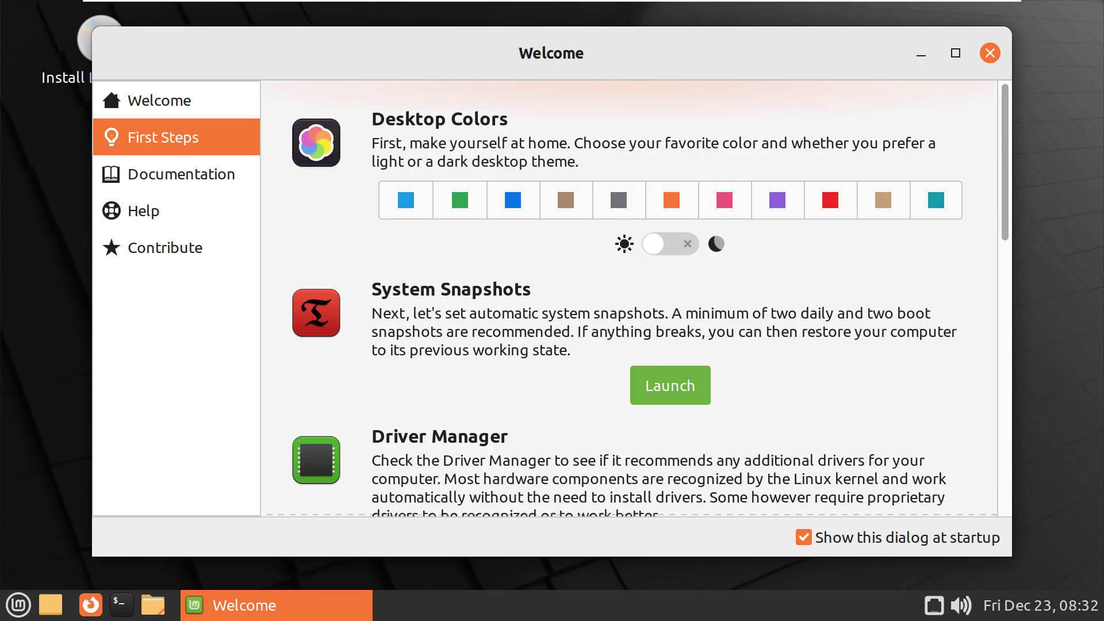
{"action": "left_click", "coordinate": [989, 53]}
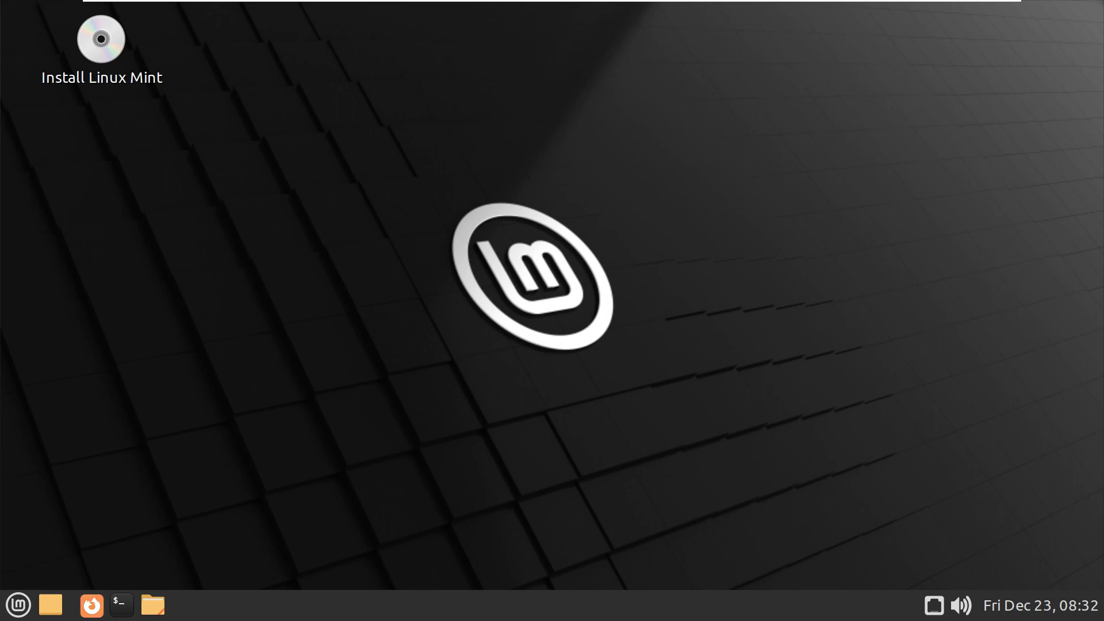
Step: Open Firefox, check its version number in the About Mozilla Firefox window, and close that window
{"action": "left_click", "coordinate": [92, 605]}
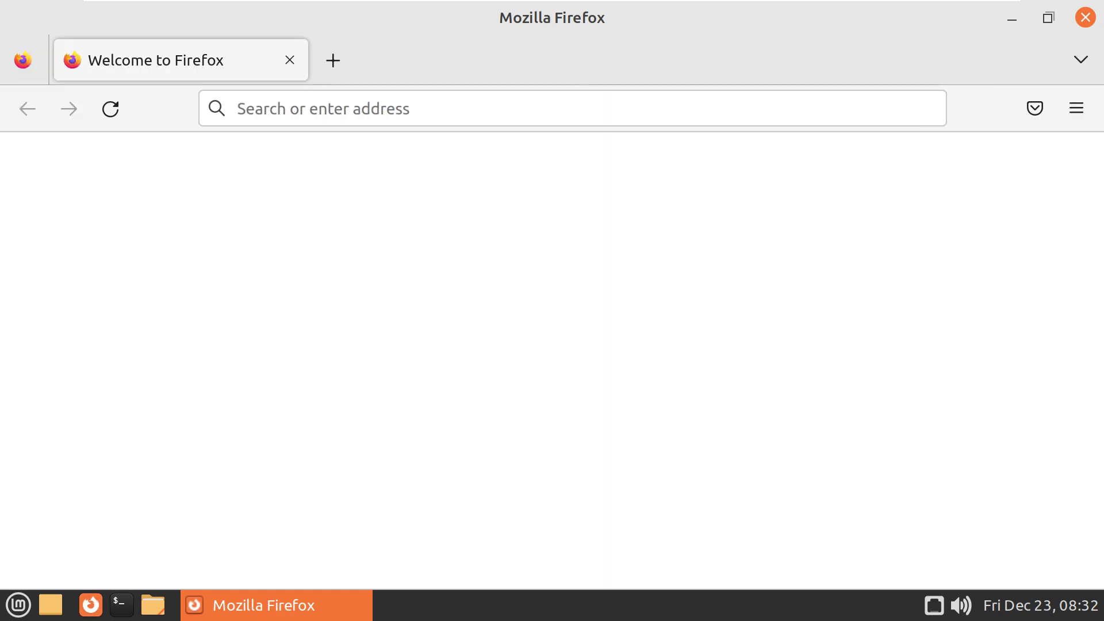
{"action": "left_click", "coordinate": [1076, 108]}
{"action": "scroll", "coordinate": [920, 345], "scroll_direction": "down", "scroll_amount": 5}
{"action": "left_click", "coordinate": [920, 494]}
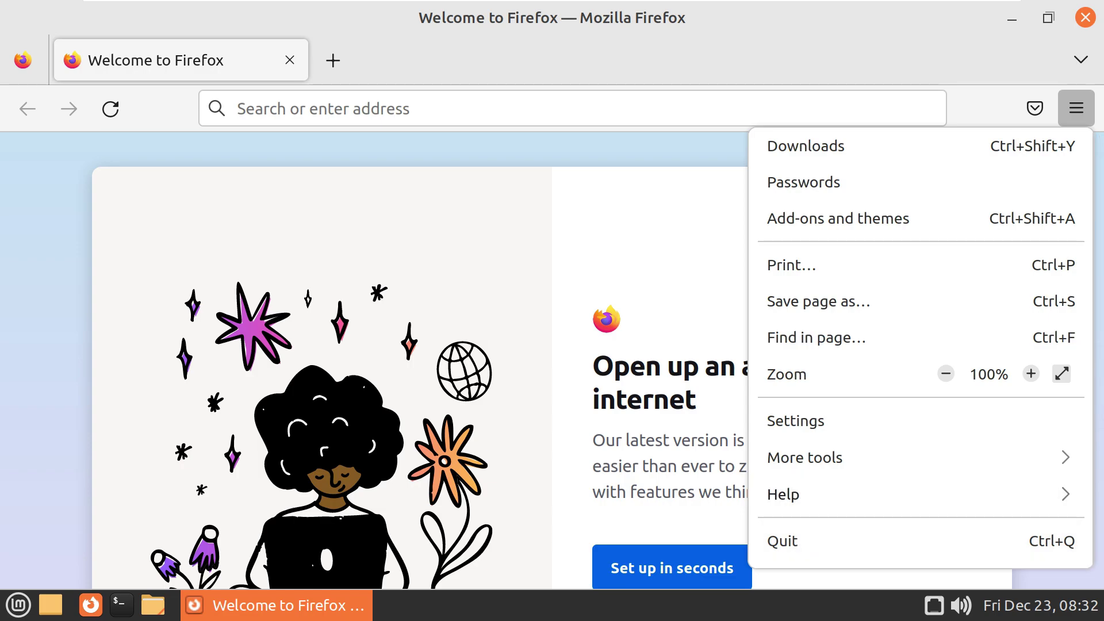
{"action": "left_click", "coordinate": [919, 388]}
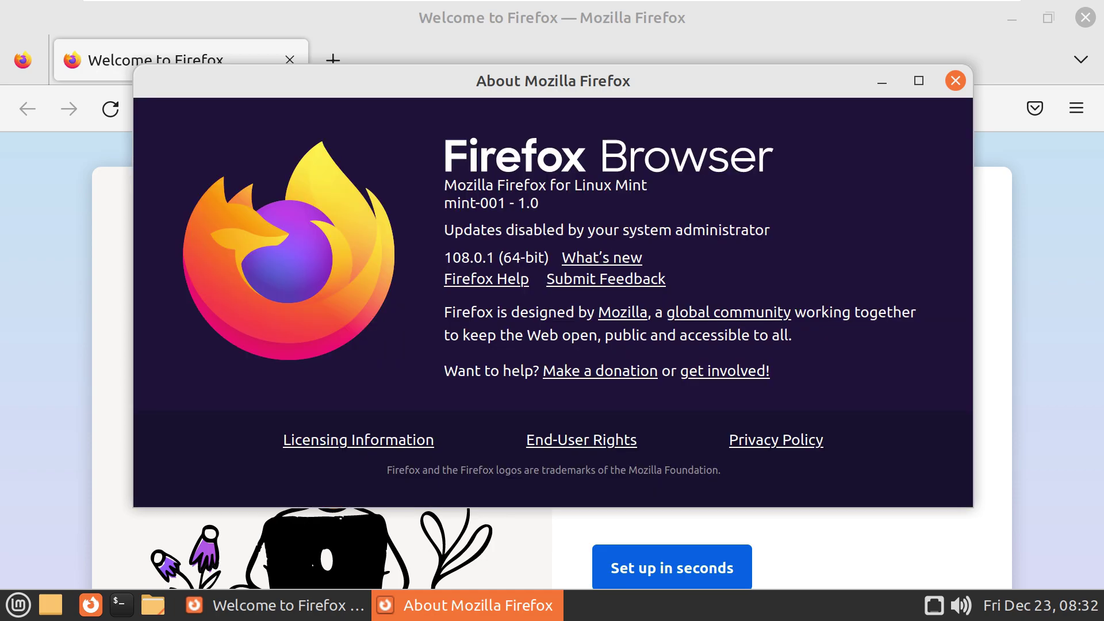
{"action": "left_click_drag", "start_coordinate": [444, 257], "coordinate": [549, 257]}
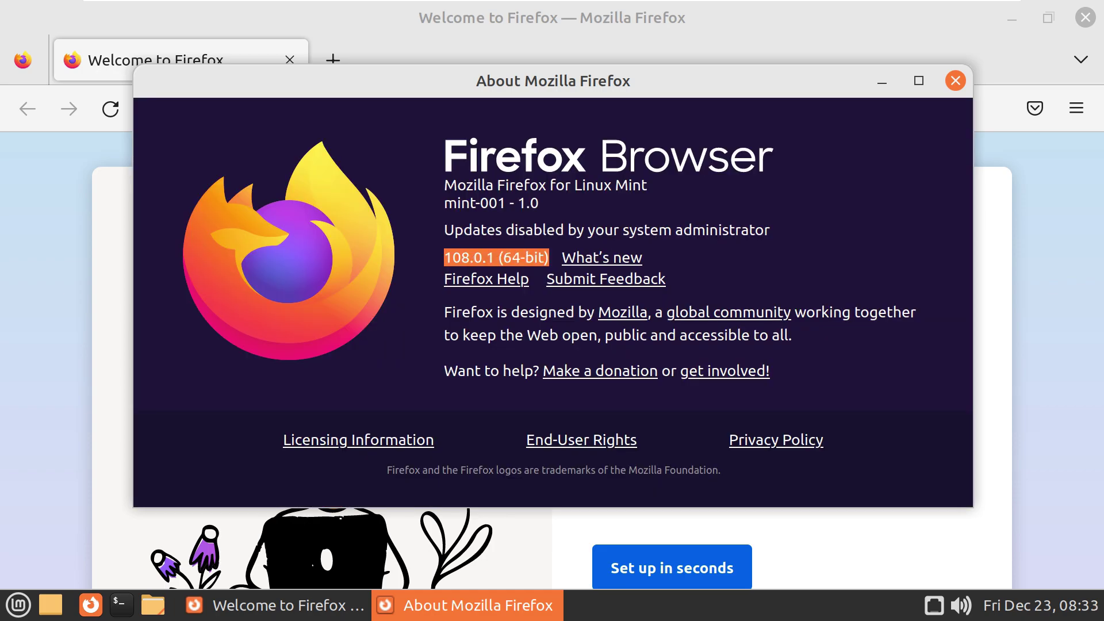
{"action": "key", "text": "Escape"}
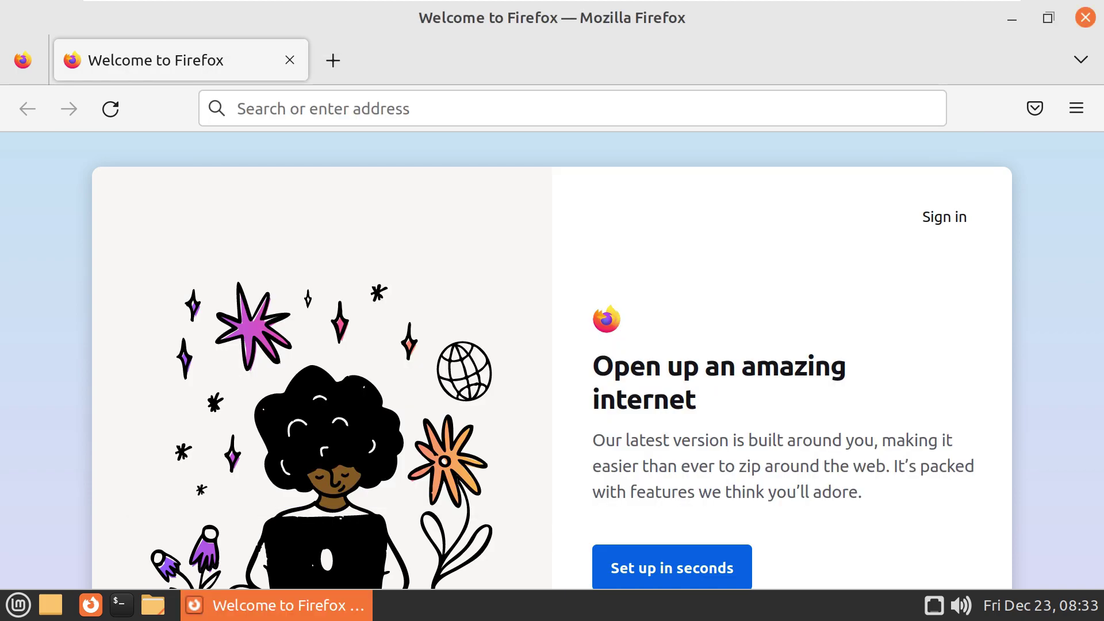
Step: Go to linuxmint.com in Firefox and open the Linux Mint 21.1 download page
{"action": "left_click", "coordinate": [238, 108]}
{"action": "type", "text": "linux mint"}
{"action": "key", "text": "Return"}
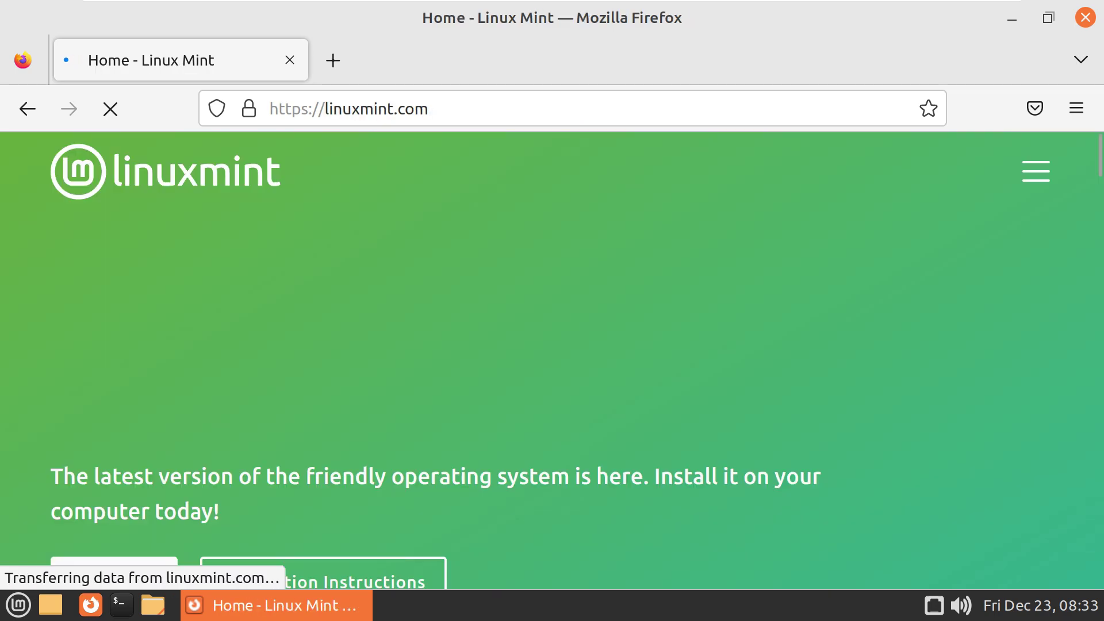
{"action": "scroll", "coordinate": [552, 357], "scroll_direction": "down", "scroll_amount": 4}
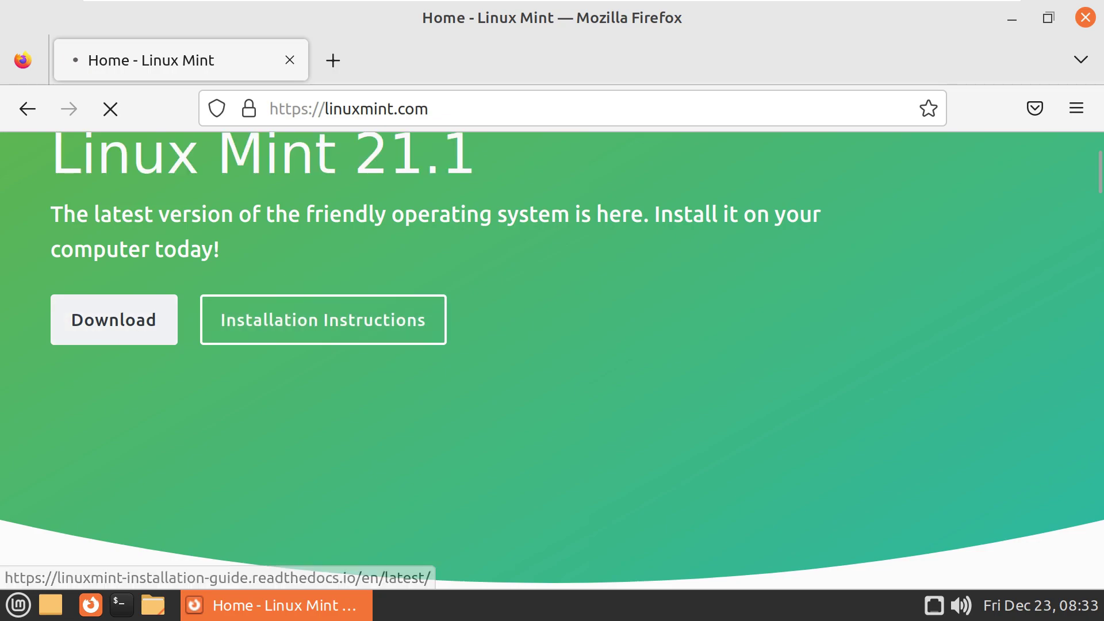
{"action": "left_click", "coordinate": [114, 319]}
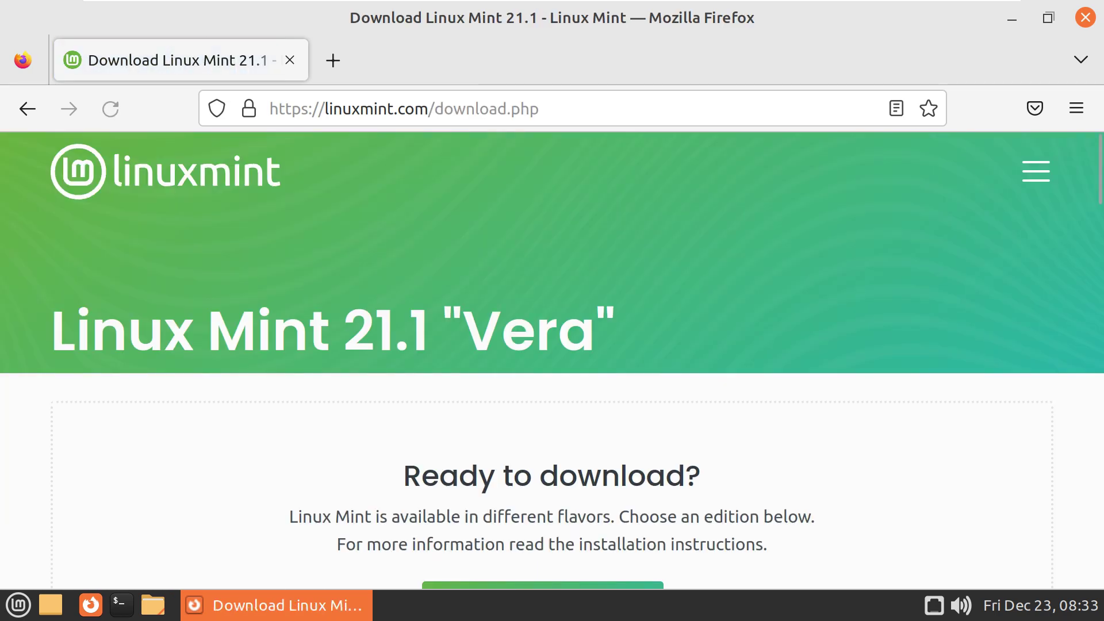
Step: Find the MATE Edition among the Linux Mint 21.1 "Vera" flavors and open its download page
{"action": "left_click_drag", "start_coordinate": [616, 330], "coordinate": [50, 330]}
{"action": "scroll", "coordinate": [50, 331], "scroll_direction": "down", "scroll_amount": 6}
{"action": "scroll", "coordinate": [526, 361], "scroll_direction": "down", "scroll_amount": 12}
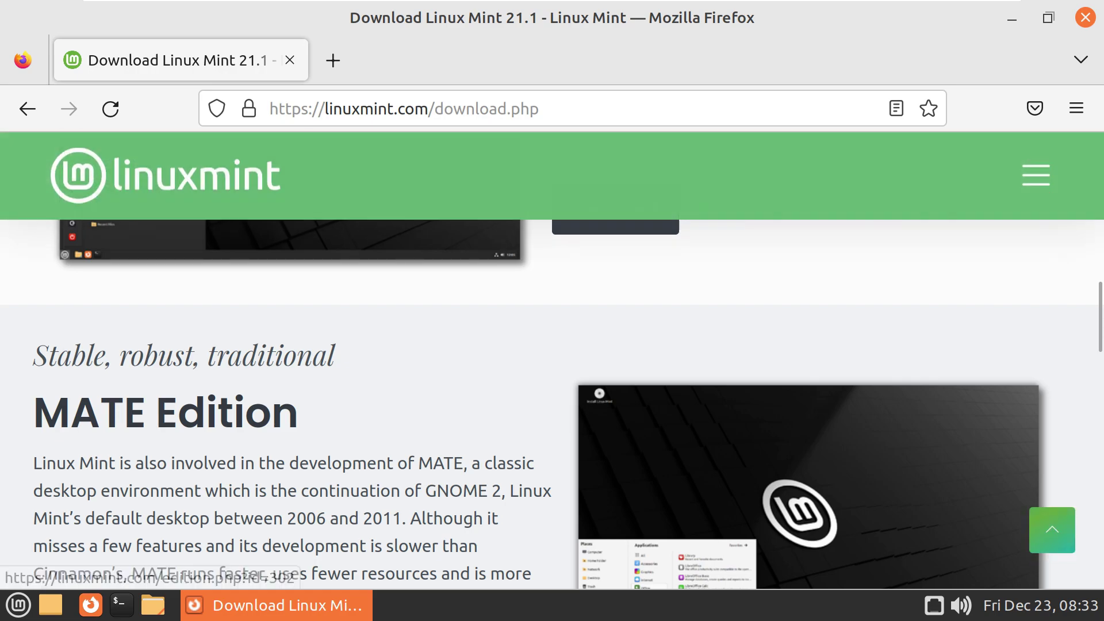
{"action": "scroll", "coordinate": [615, 489], "scroll_direction": "up", "scroll_amount": 7}
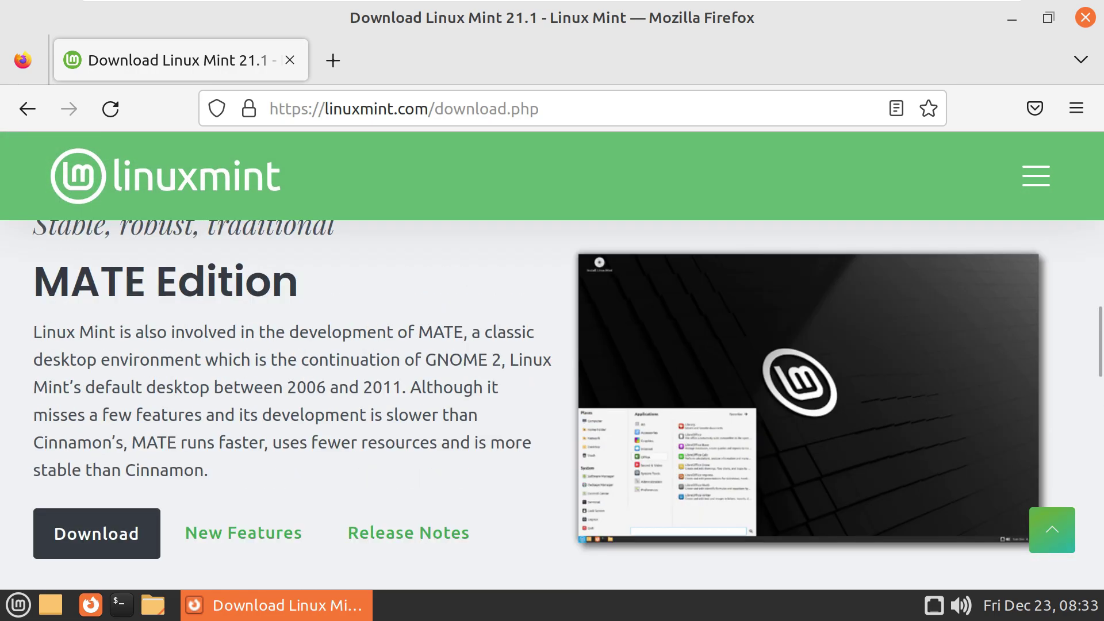
{"action": "left_click", "coordinate": [96, 533]}
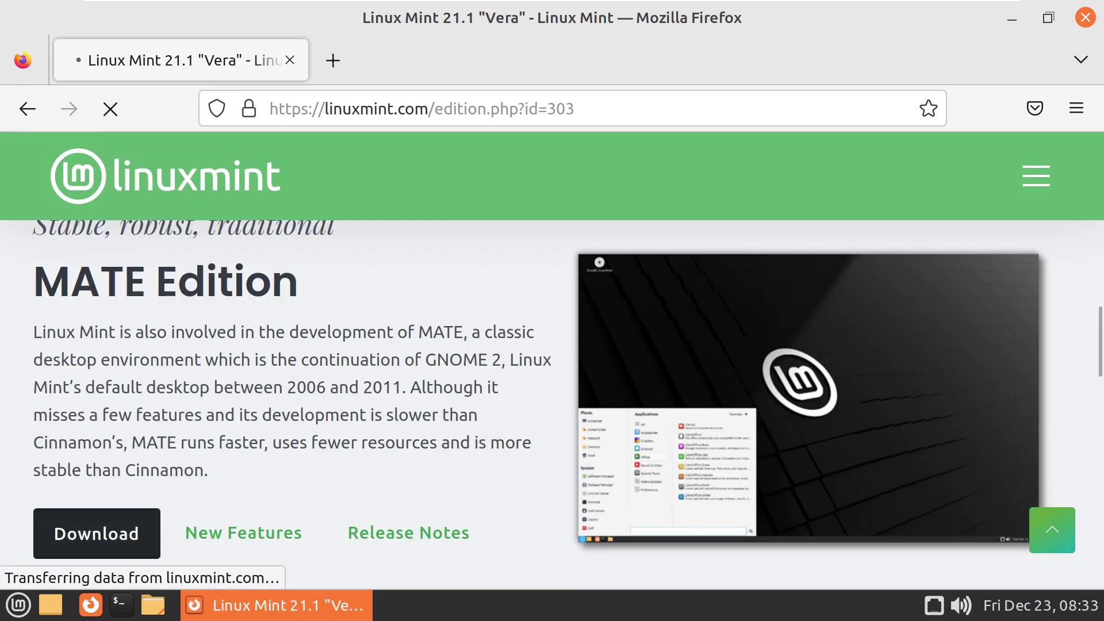
Step: Look through the MATE edition's download page, checking the ISO size, image verification section and download mirrors
{"action": "scroll", "coordinate": [322, 402], "scroll_direction": "down", "scroll_amount": 10}
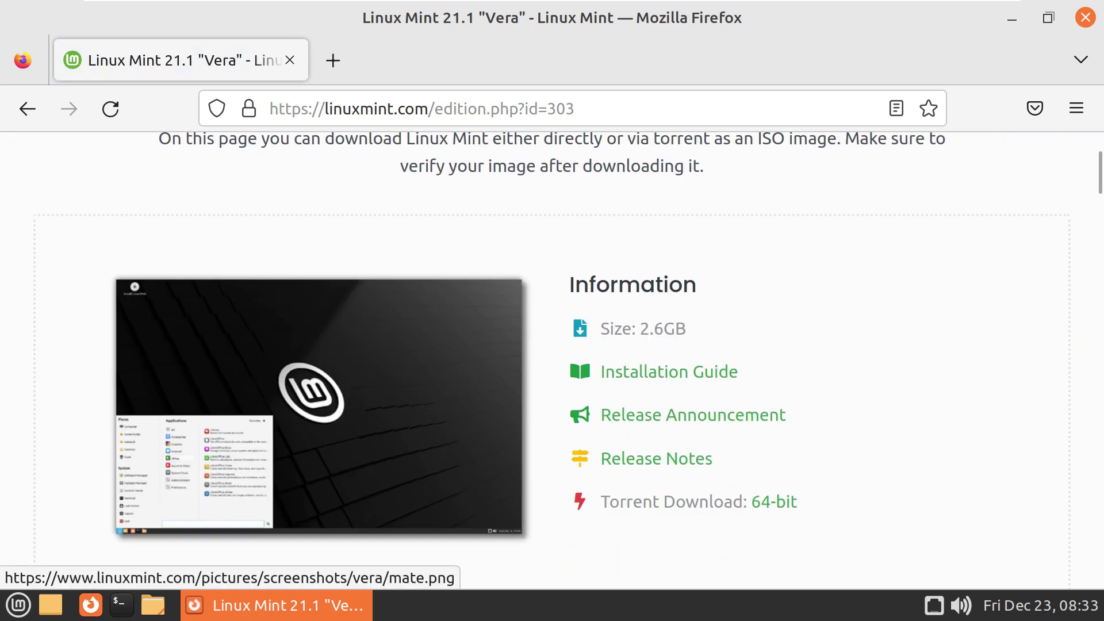
{"action": "scroll", "coordinate": [322, 402], "scroll_direction": "up", "scroll_amount": 5}
{"action": "triple_click", "coordinate": [642, 328]}
{"action": "scroll", "coordinate": [641, 328], "scroll_direction": "down", "scroll_amount": 2}
{"action": "scroll", "coordinate": [552, 403], "scroll_direction": "down", "scroll_amount": 8}
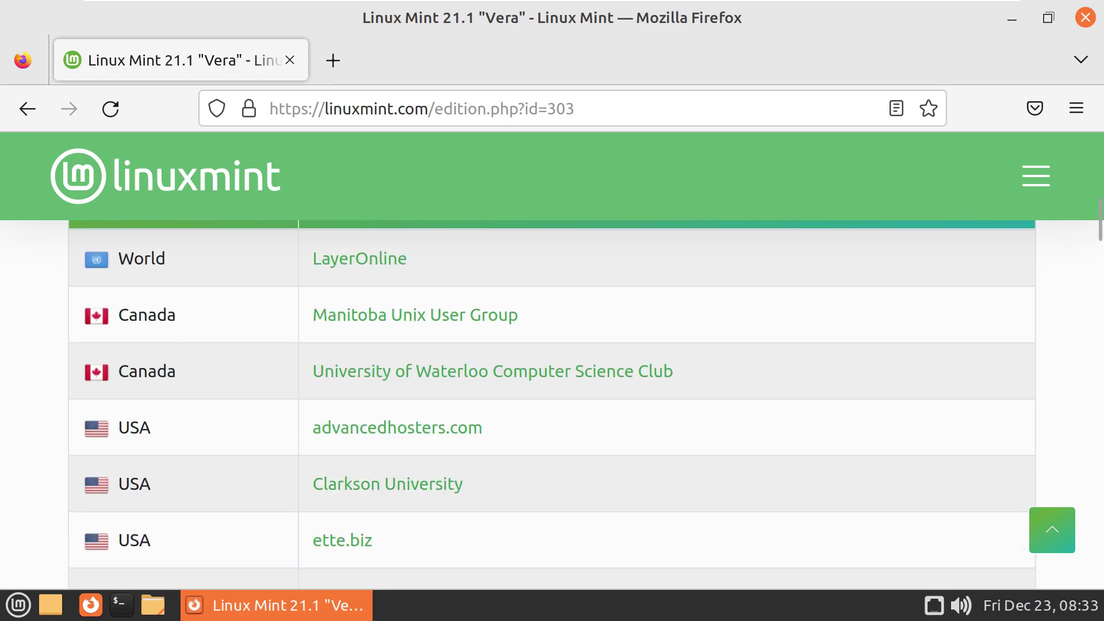
{"action": "scroll", "coordinate": [552, 402], "scroll_direction": "up", "scroll_amount": 4}
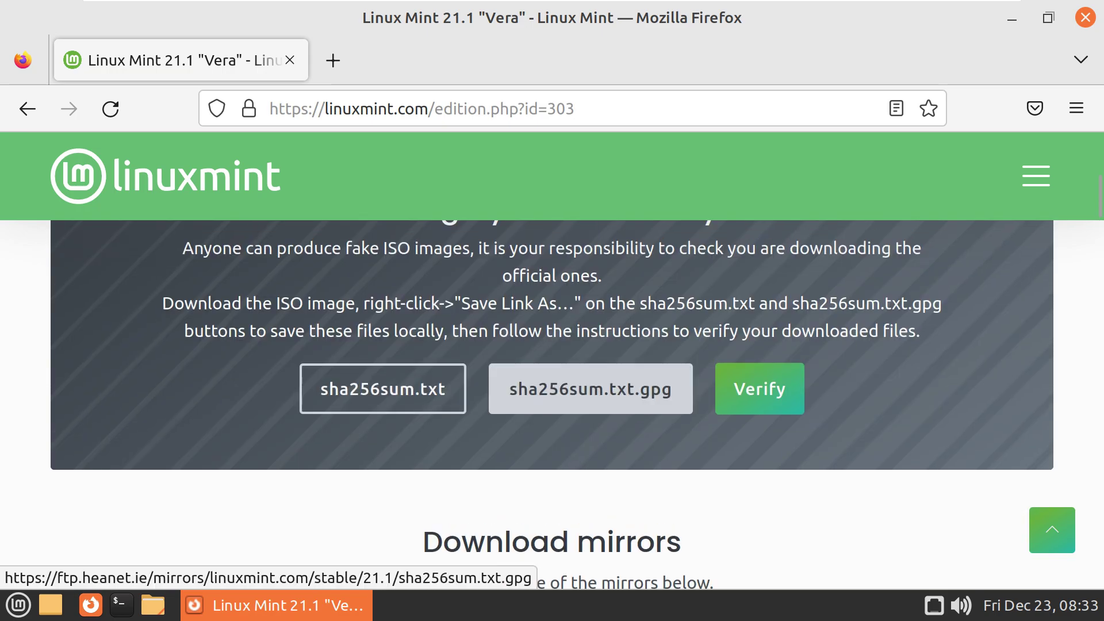
Step: Open sha256sum.txt in a new tab, examine the ISO checksums for all three editions, and close the tab
{"action": "right_click", "coordinate": [435, 384]}
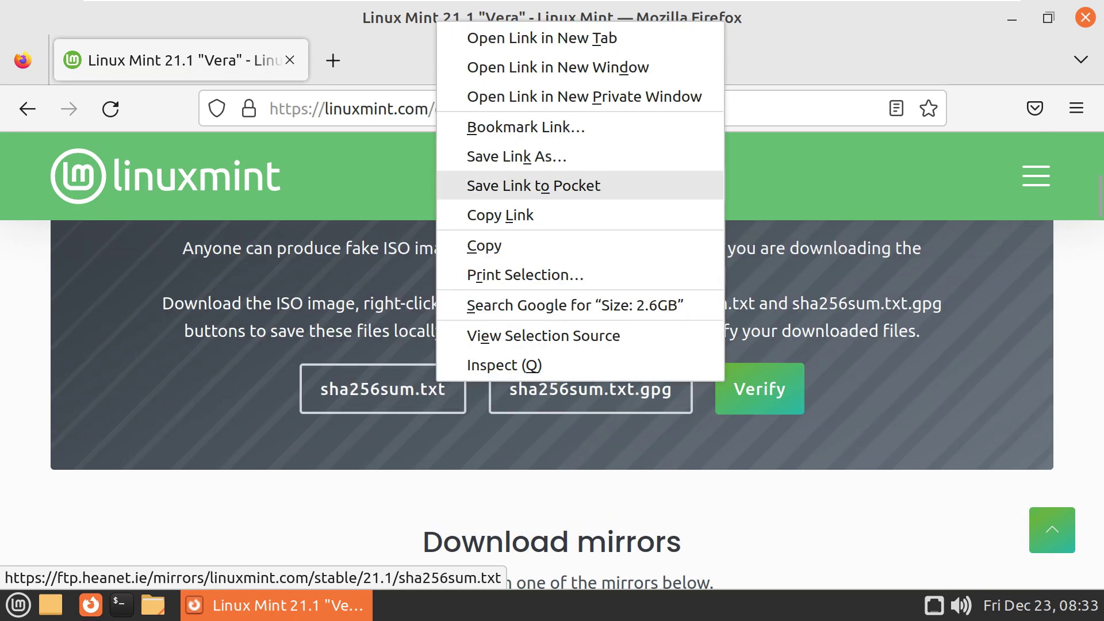
{"action": "left_click", "coordinate": [486, 39]}
{"action": "left_click", "coordinate": [439, 59]}
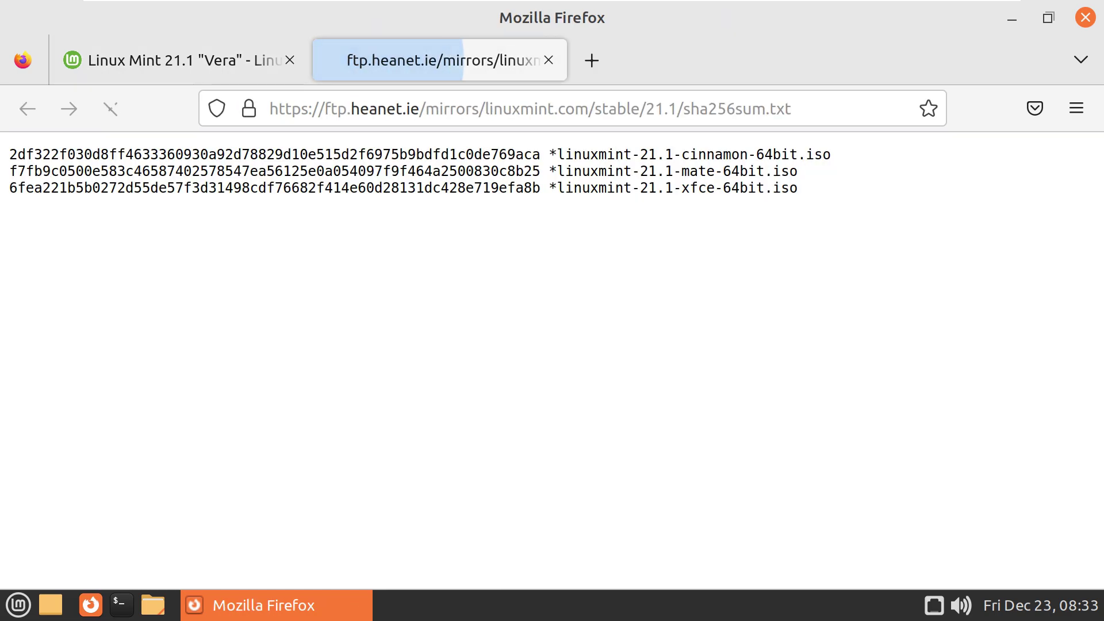
{"action": "left_click_drag", "start_coordinate": [799, 188], "coordinate": [9, 154]}
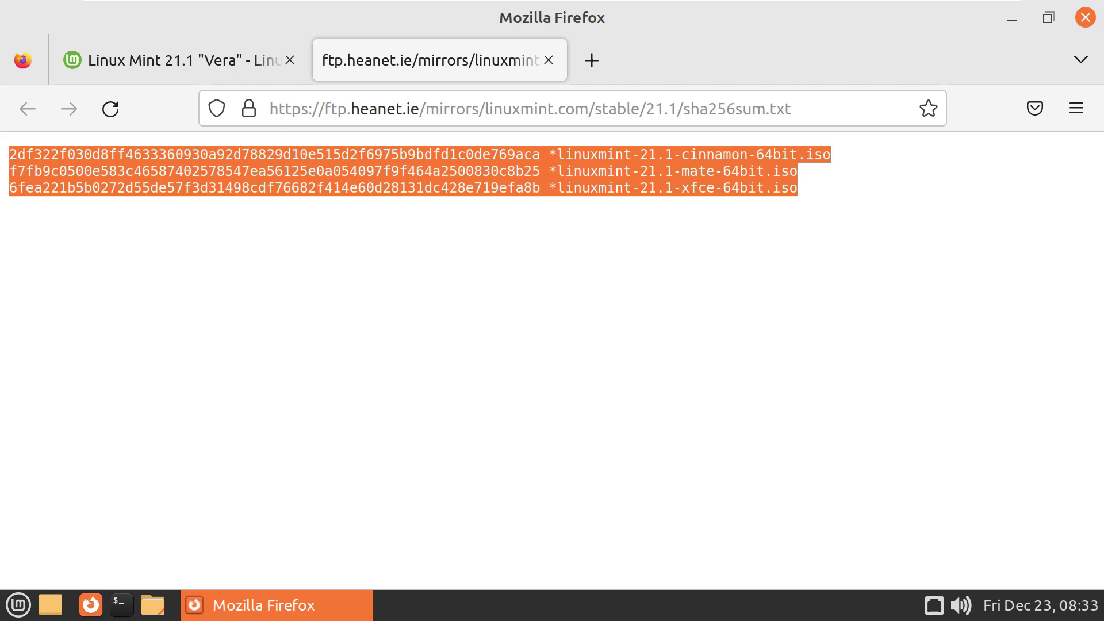
{"action": "key", "text": "ctrl+w"}
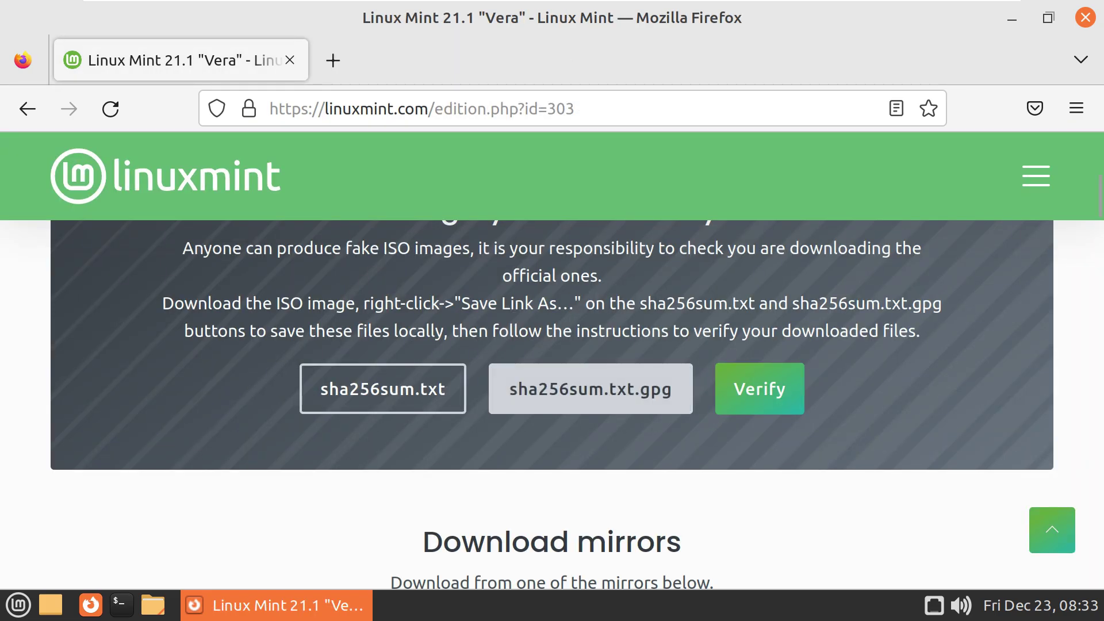
Step: Start downloading the MATE 64-bit ISO from the LayerOnline mirror and cancel the download
{"action": "scroll", "coordinate": [759, 389], "scroll_direction": "down", "scroll_amount": 4}
{"action": "scroll", "coordinate": [552, 402], "scroll_direction": "down", "scroll_amount": 2}
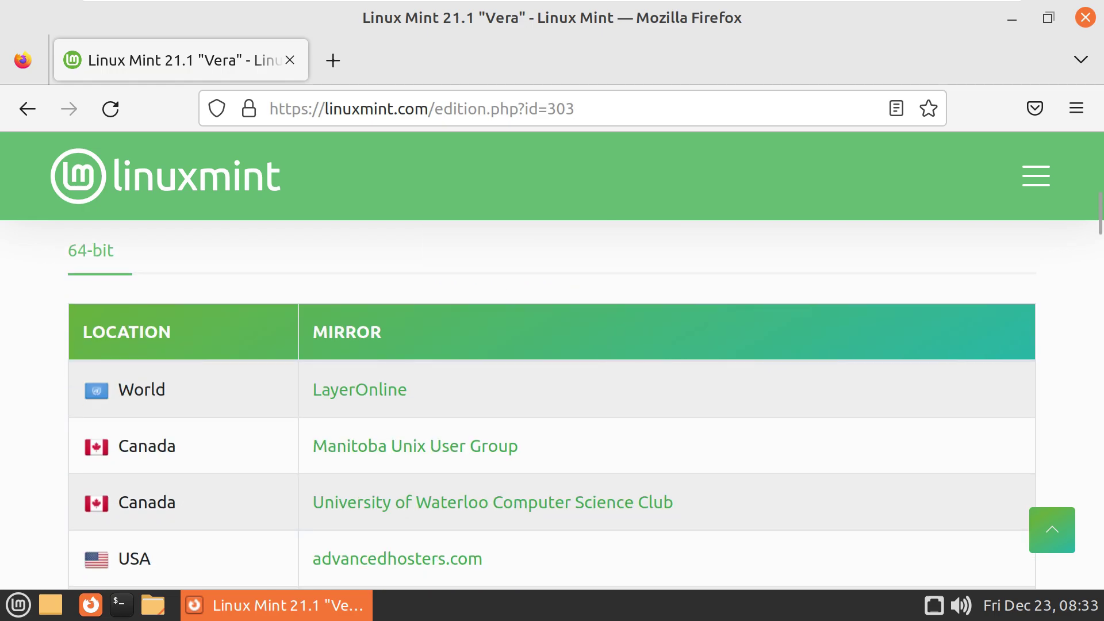
{"action": "left_click", "coordinate": [359, 390]}
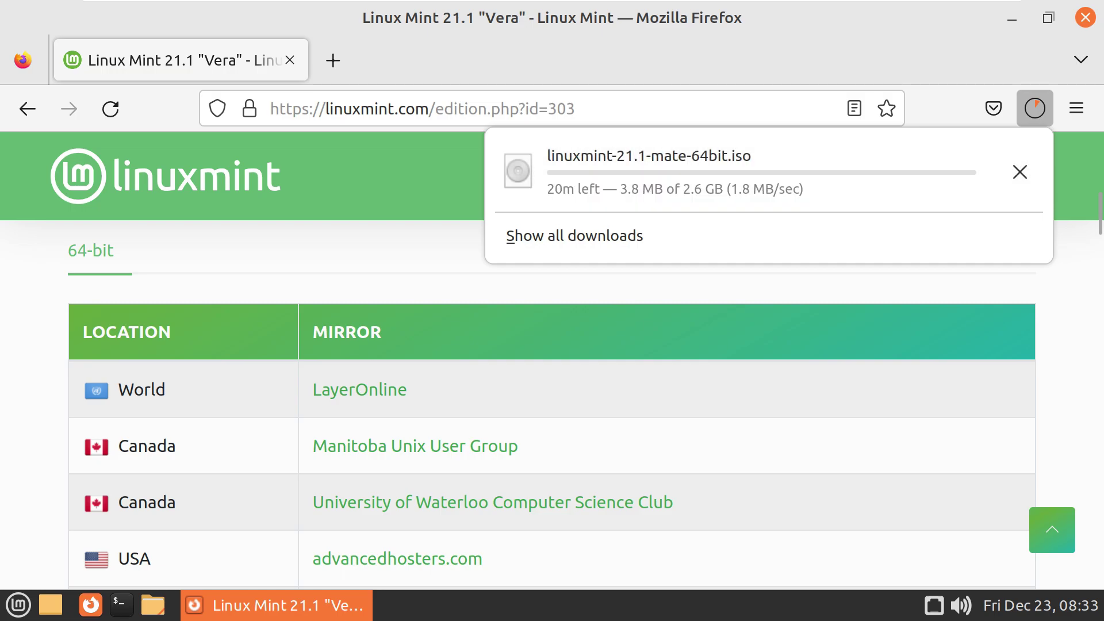
{"action": "left_click", "coordinate": [1019, 172]}
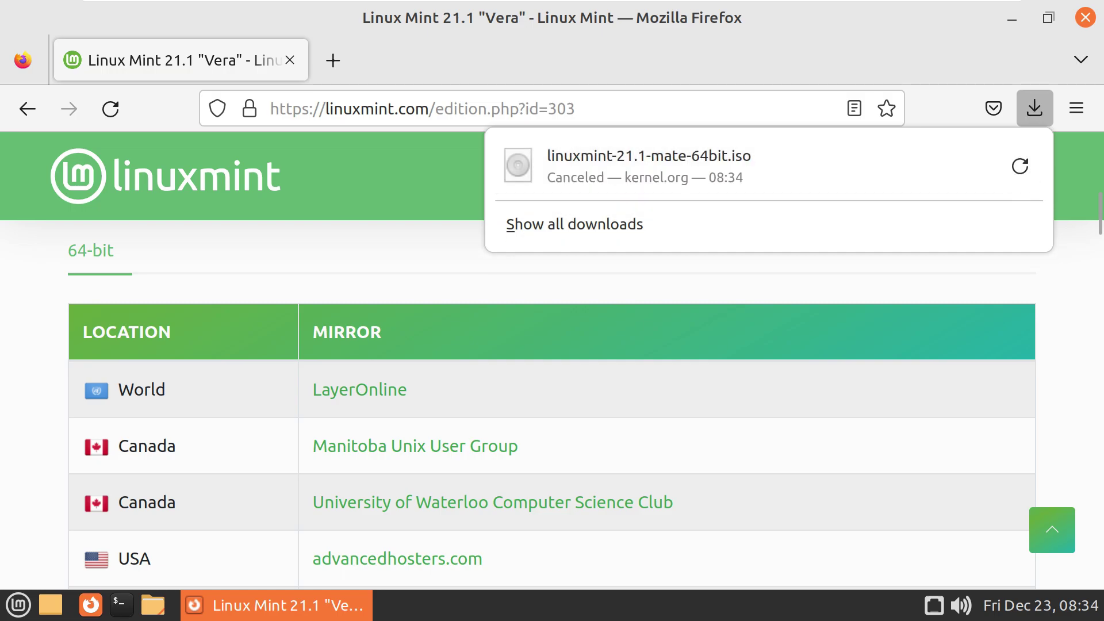
Step: Replace the Linux Mint page with a new tab and go to youtube.com/9to5linux
{"action": "left_click", "coordinate": [333, 60]}
{"action": "left_click", "coordinate": [290, 60]}
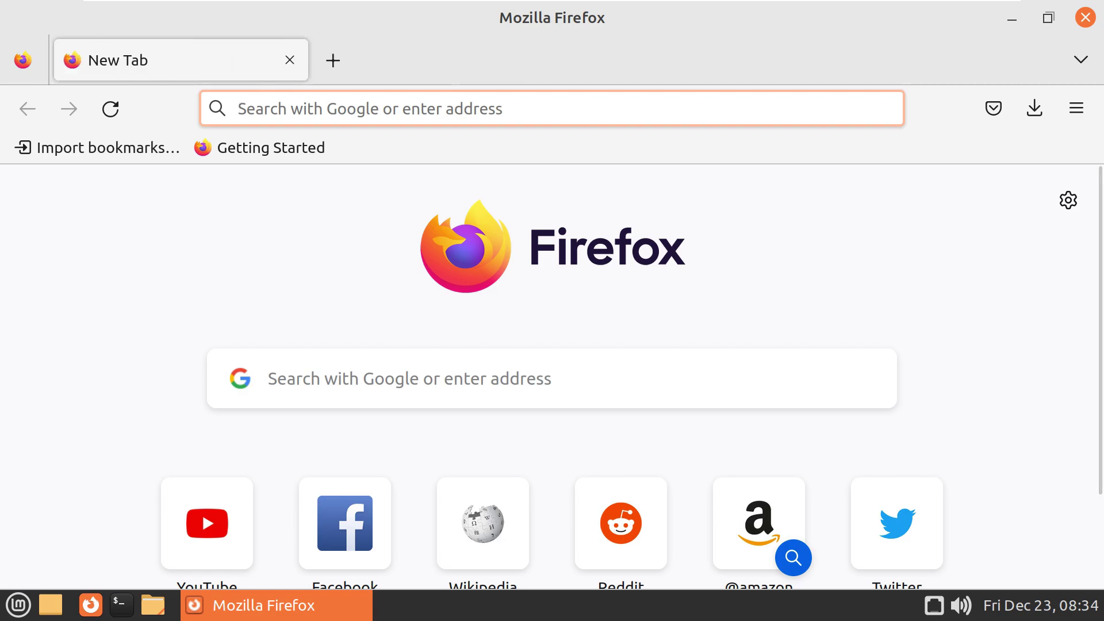
{"action": "type", "text": "youtu"}
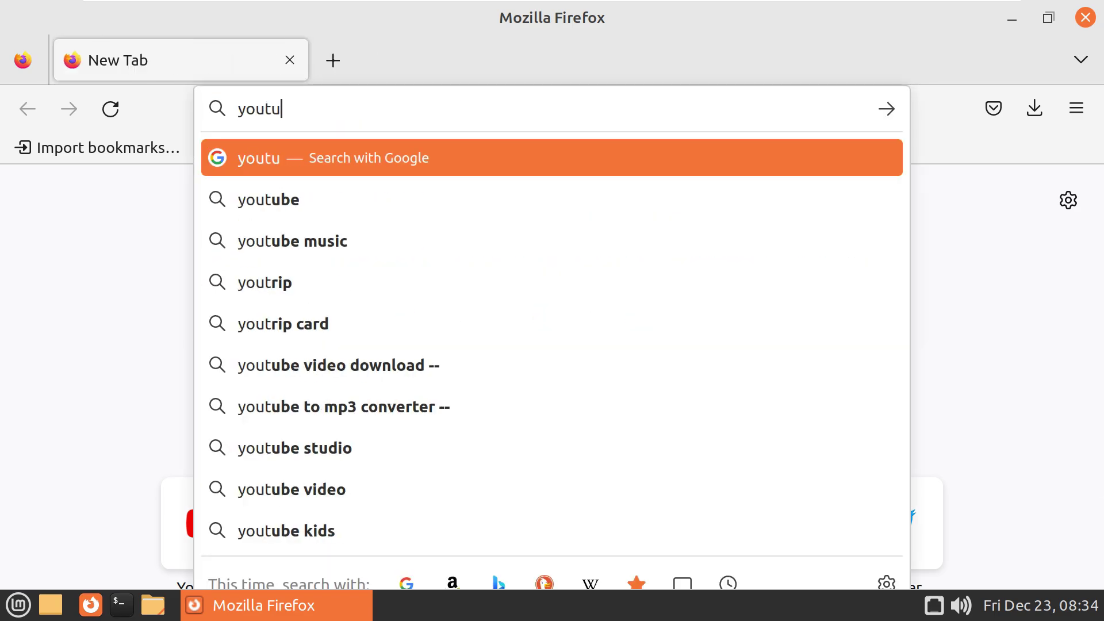
{"action": "type", "text": "be.com"}
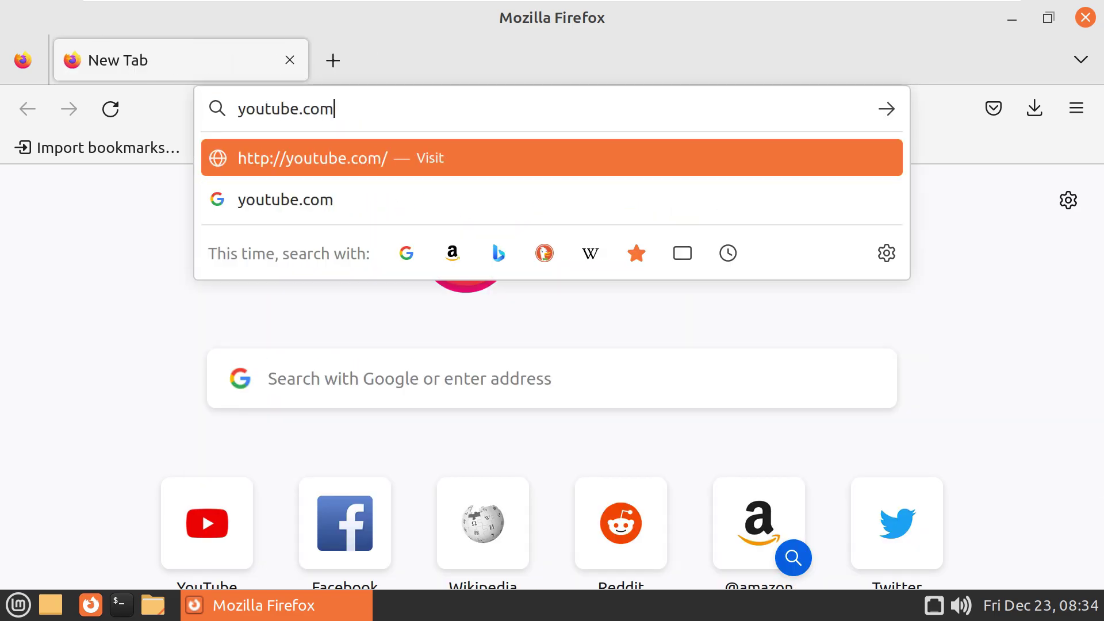
{"action": "type", "text": "/9to5linux"}
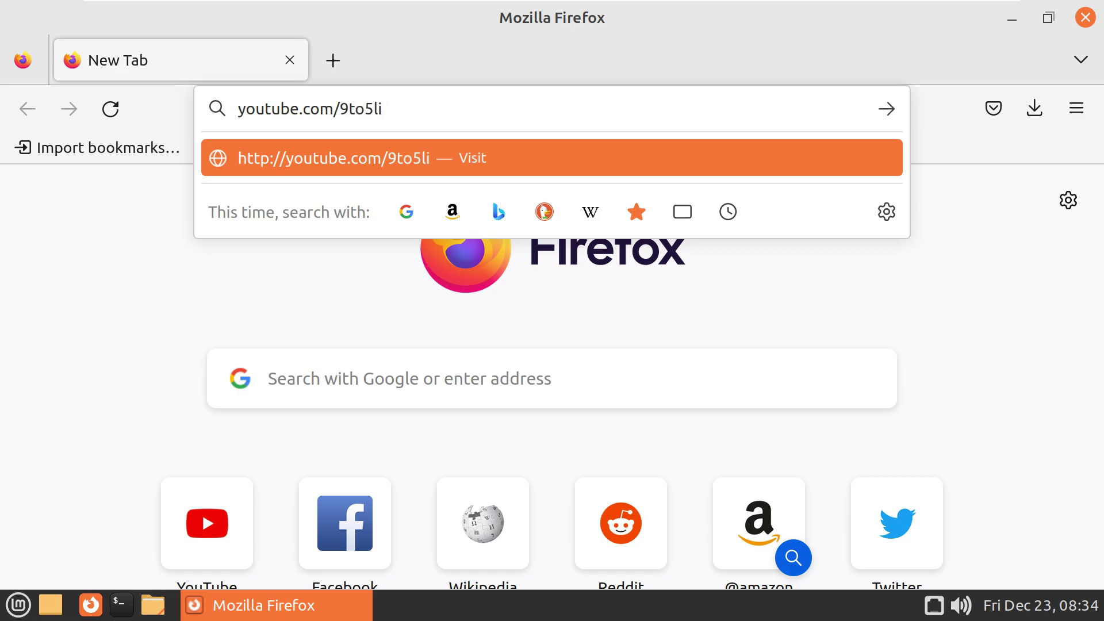
{"action": "key", "text": "Return"}
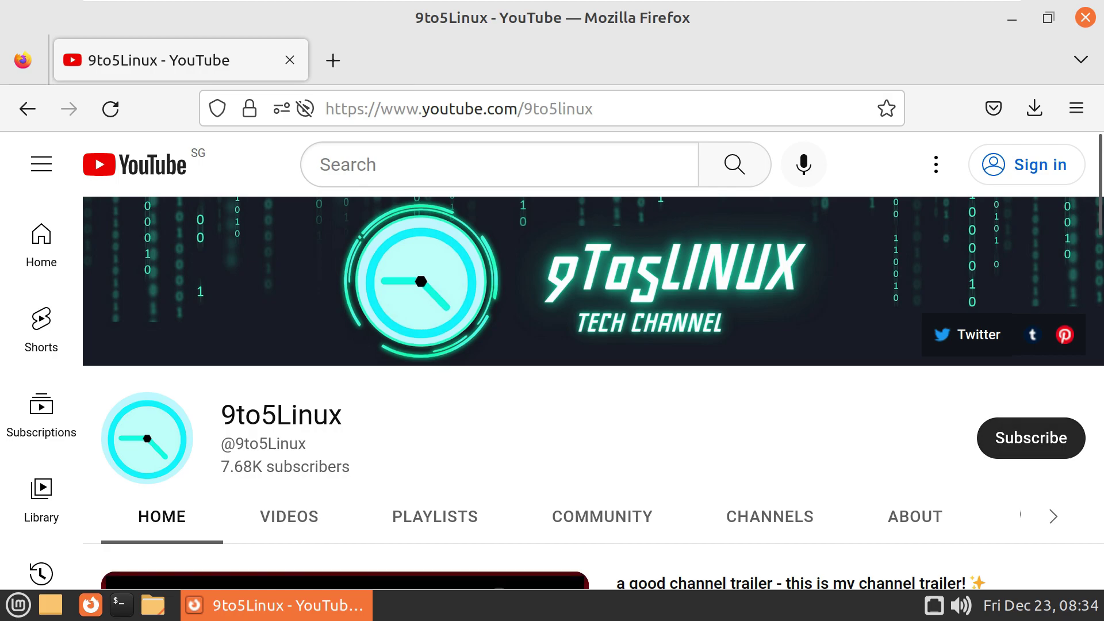
{"action": "left_click", "coordinate": [1030, 438]}
{"action": "key", "text": "Escape"}
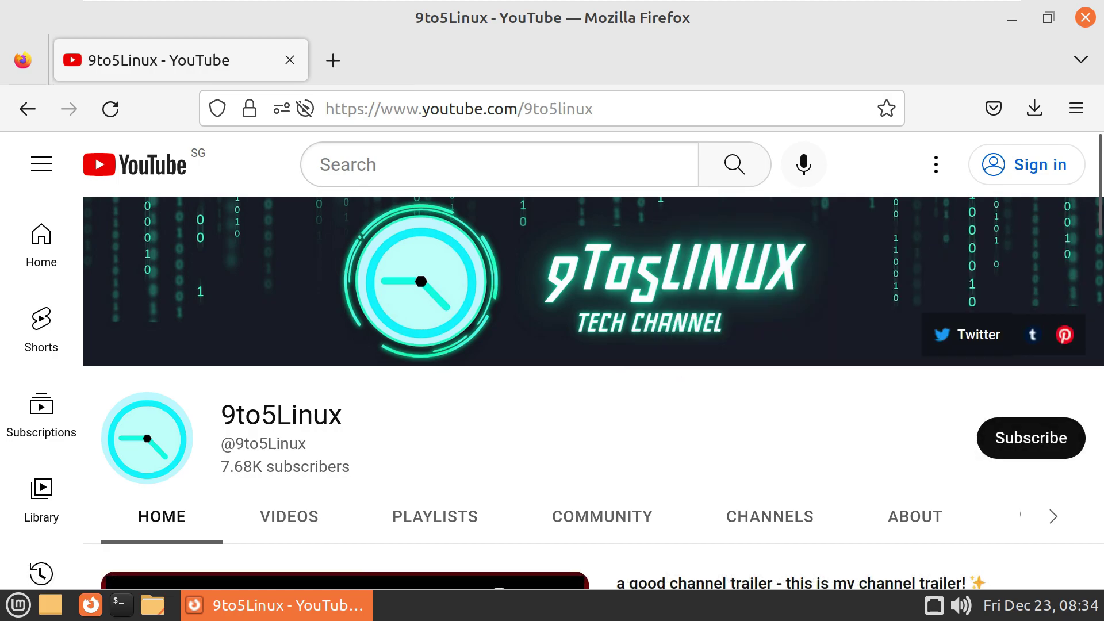
Step: Read the 9to5Linux channel's About page, covering the description and the weekly upload schedule
{"action": "left_click", "coordinate": [914, 516]}
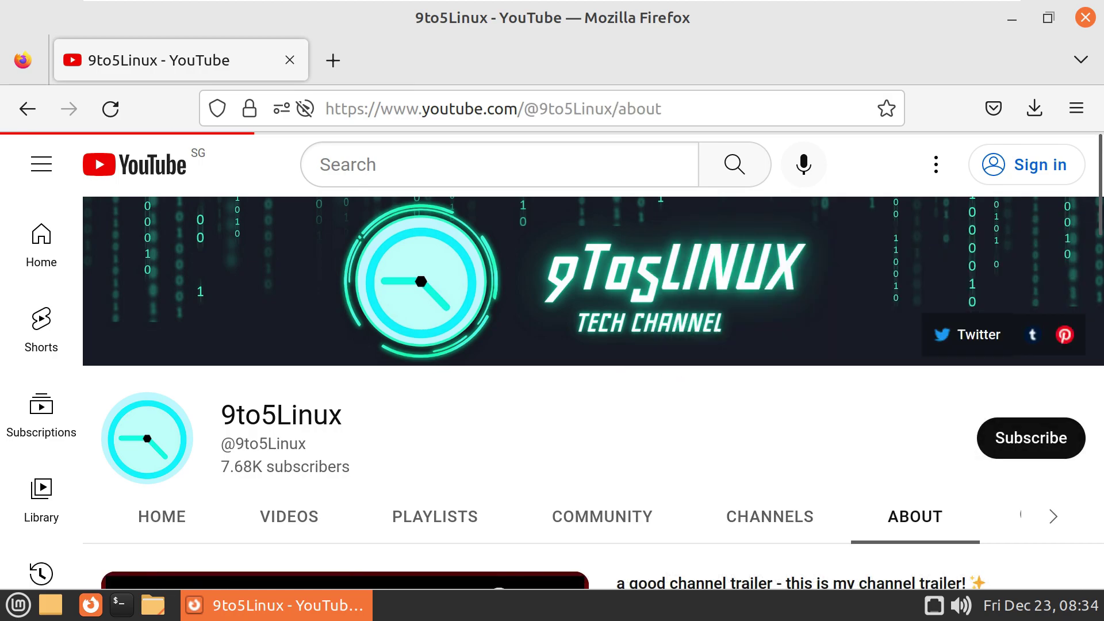
{"action": "scroll", "coordinate": [593, 390], "scroll_direction": "down", "scroll_amount": 5}
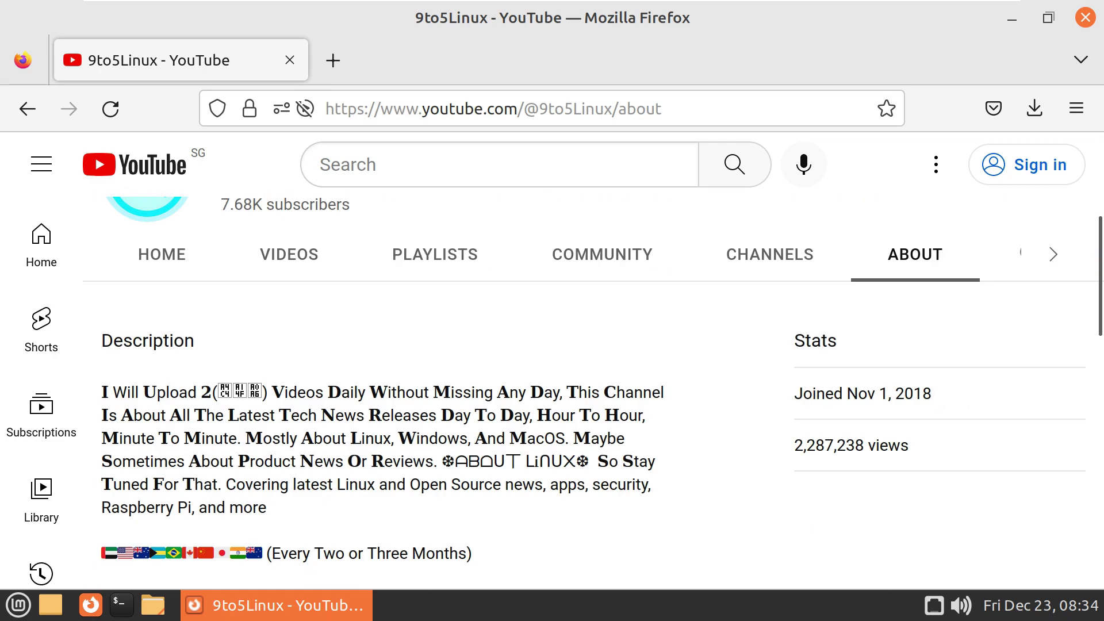
{"action": "left_click_drag", "start_coordinate": [561, 392], "coordinate": [102, 341]}
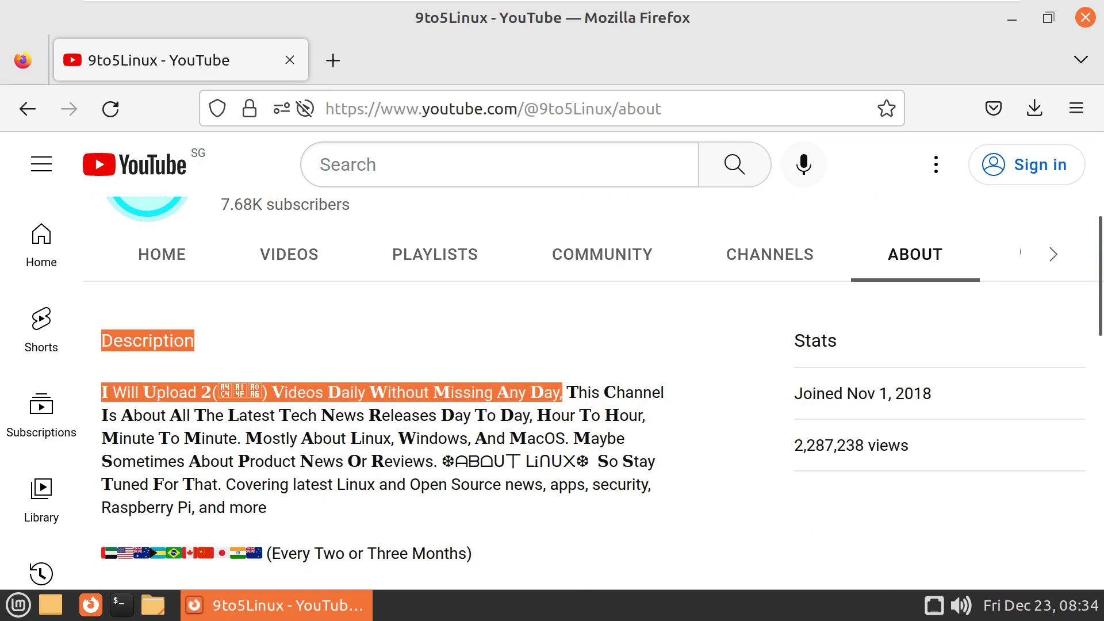
{"action": "scroll", "coordinate": [391, 403], "scroll_direction": "down", "scroll_amount": 9}
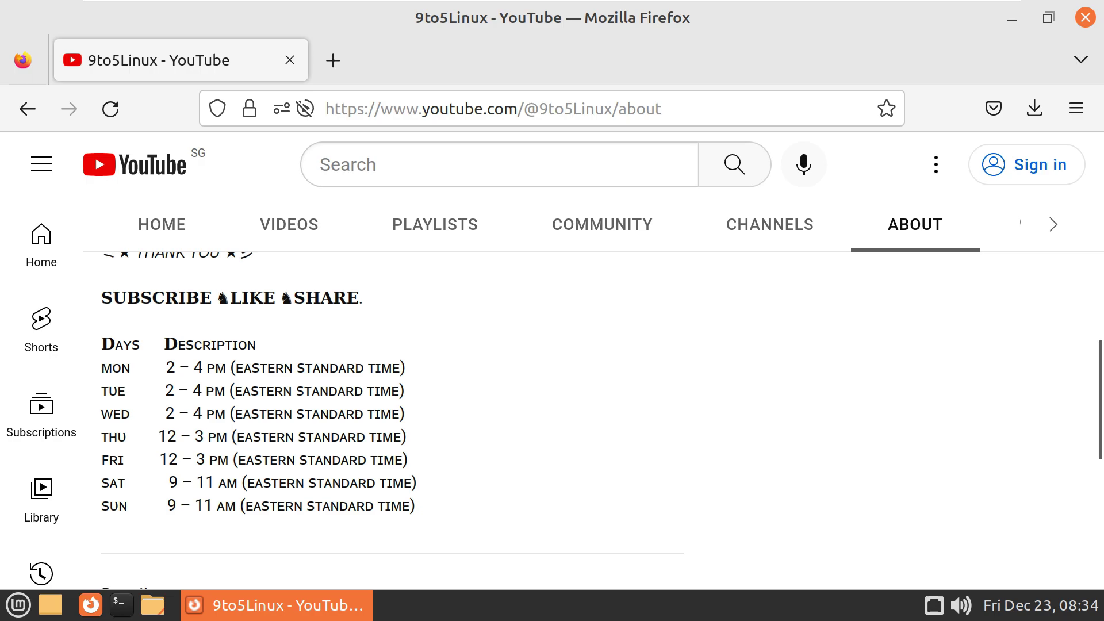
{"action": "left_click_drag", "start_coordinate": [101, 297], "coordinate": [415, 505]}
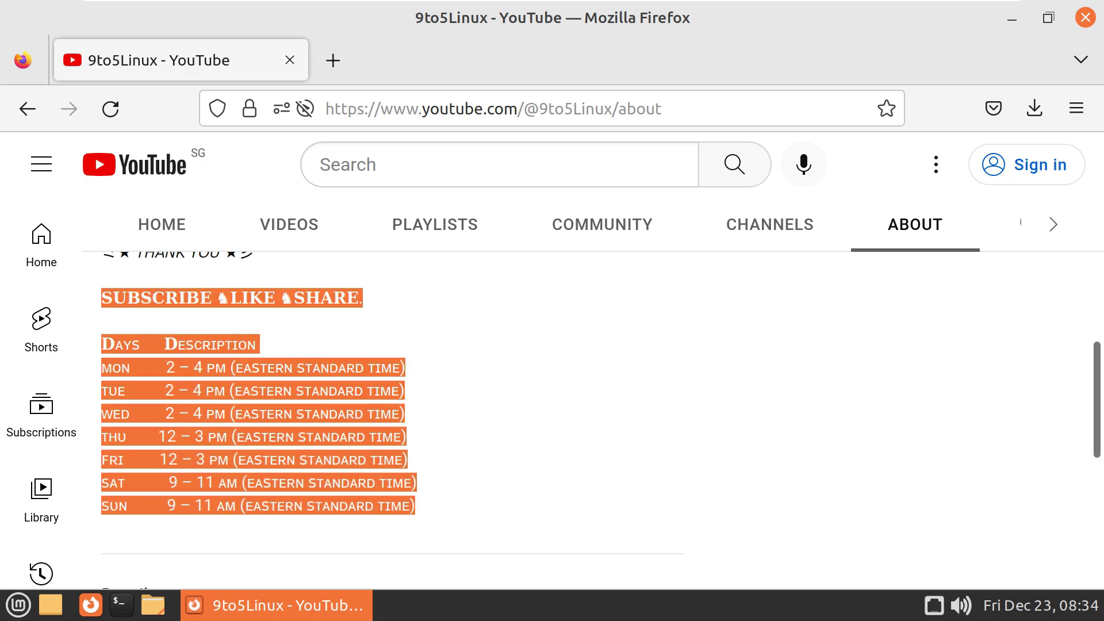
{"action": "scroll", "coordinate": [575, 374], "scroll_direction": "up", "scroll_amount": 10}
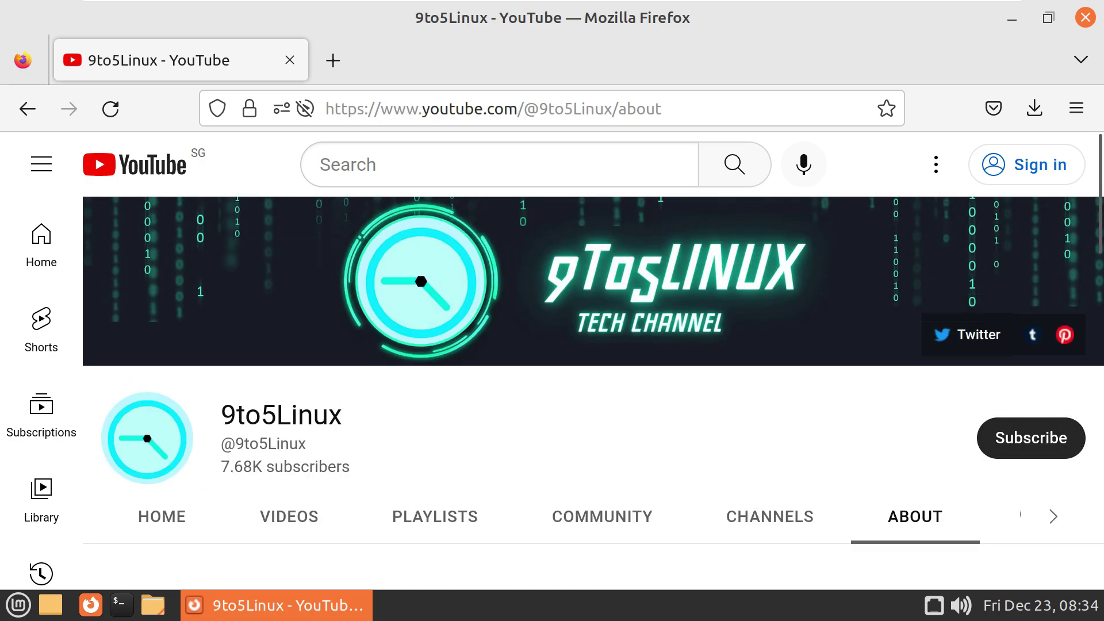
Step: Try the channel's Subscribe option and reveal the remaining sections of the channel page
{"action": "left_click", "coordinate": [1031, 437]}
{"action": "key", "text": "Escape"}
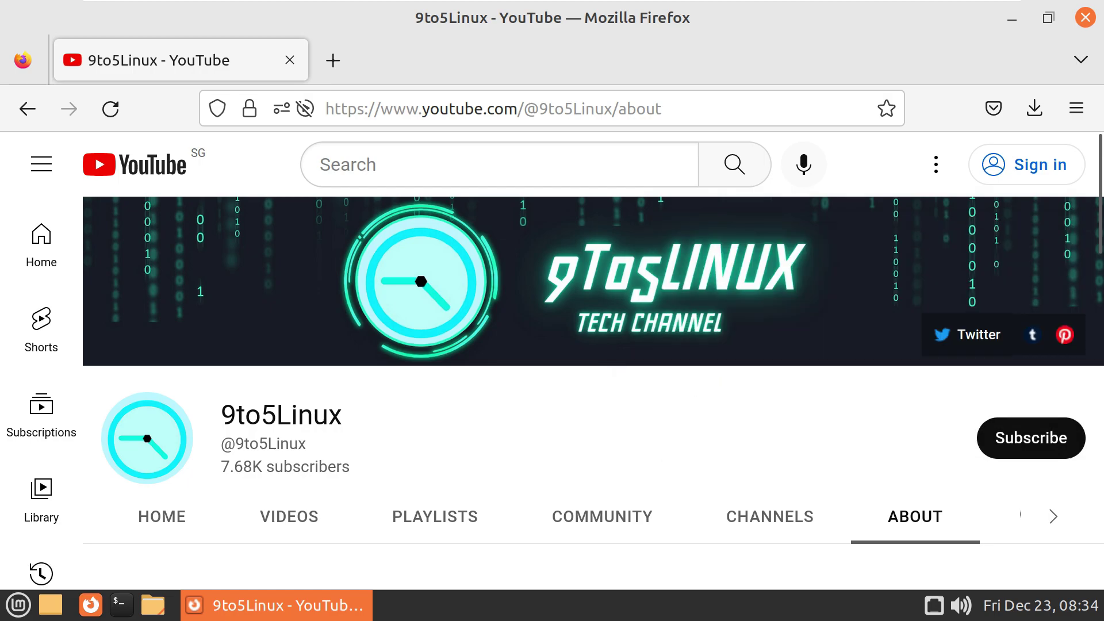
{"action": "left_click", "coordinate": [1053, 515]}
{"action": "left_click", "coordinate": [1053, 516]}
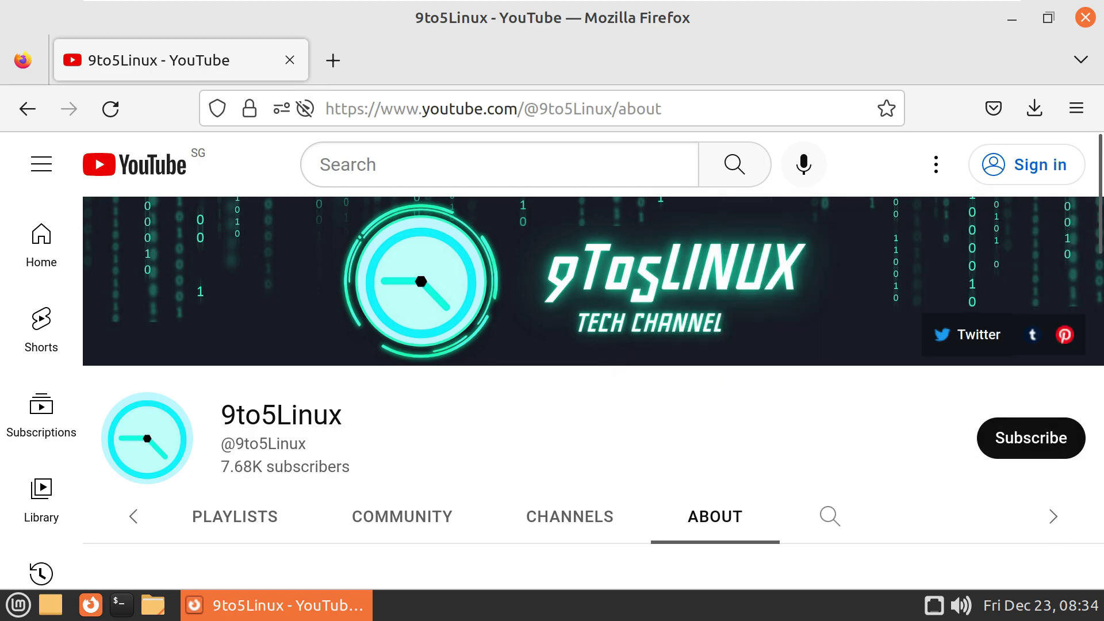
Step: Search the 9to5Linux channel for "linux mint 21.1" and for "linux mint 21", and look through the matching videos
{"action": "left_click", "coordinate": [829, 516]}
{"action": "type", "text": "linux mint 21.1"}
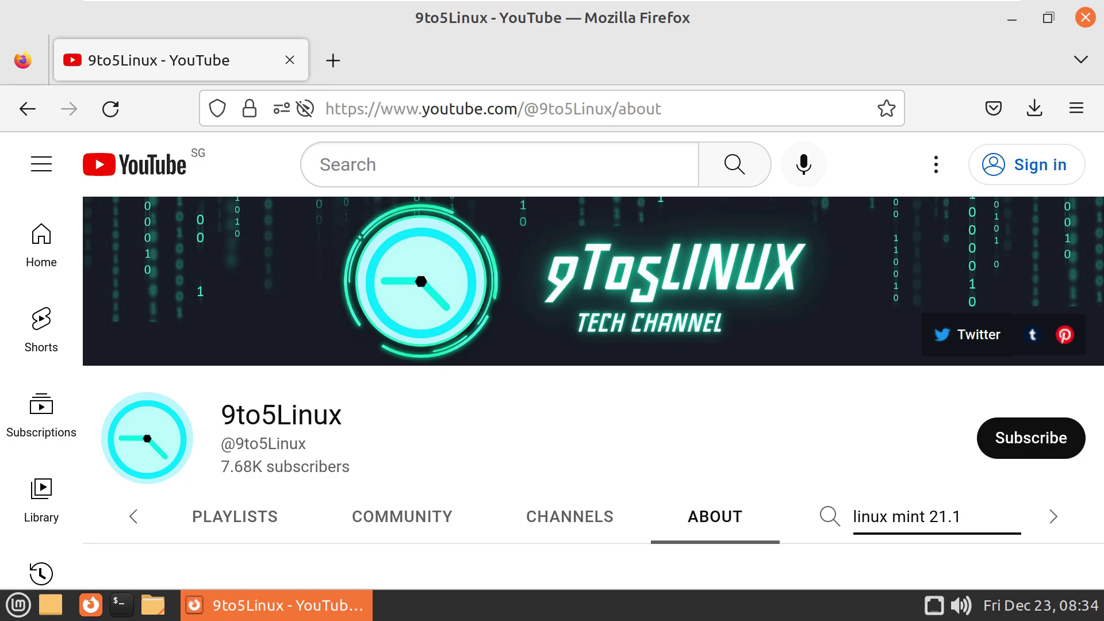
{"action": "key", "text": "Return"}
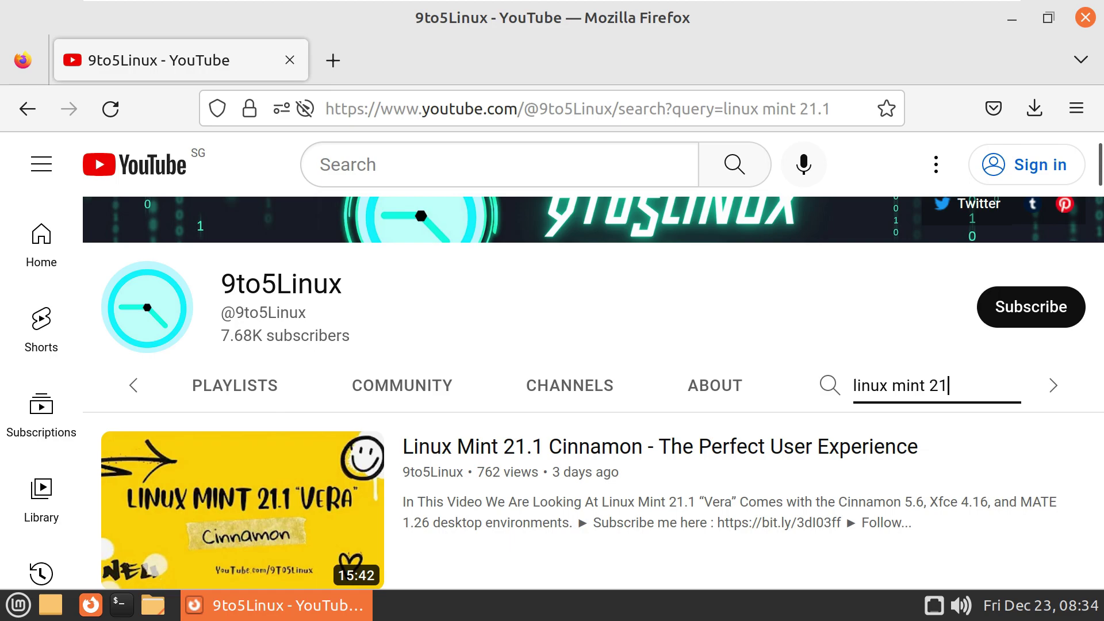
{"action": "key", "text": "Return"}
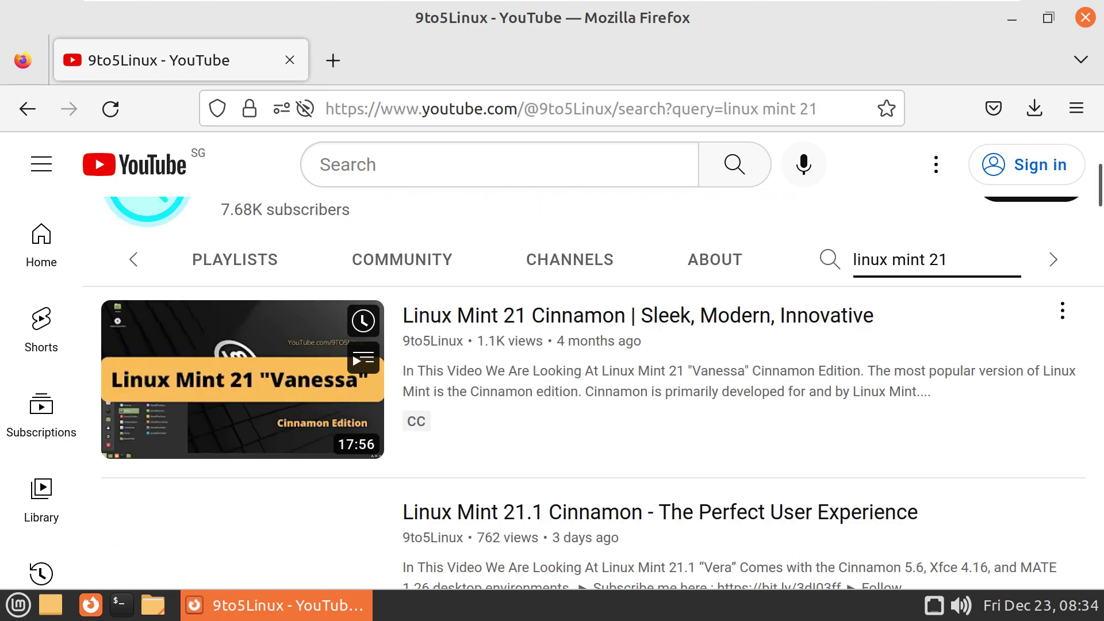
{"action": "scroll", "coordinate": [153, 377], "scroll_direction": "down", "scroll_amount": 4}
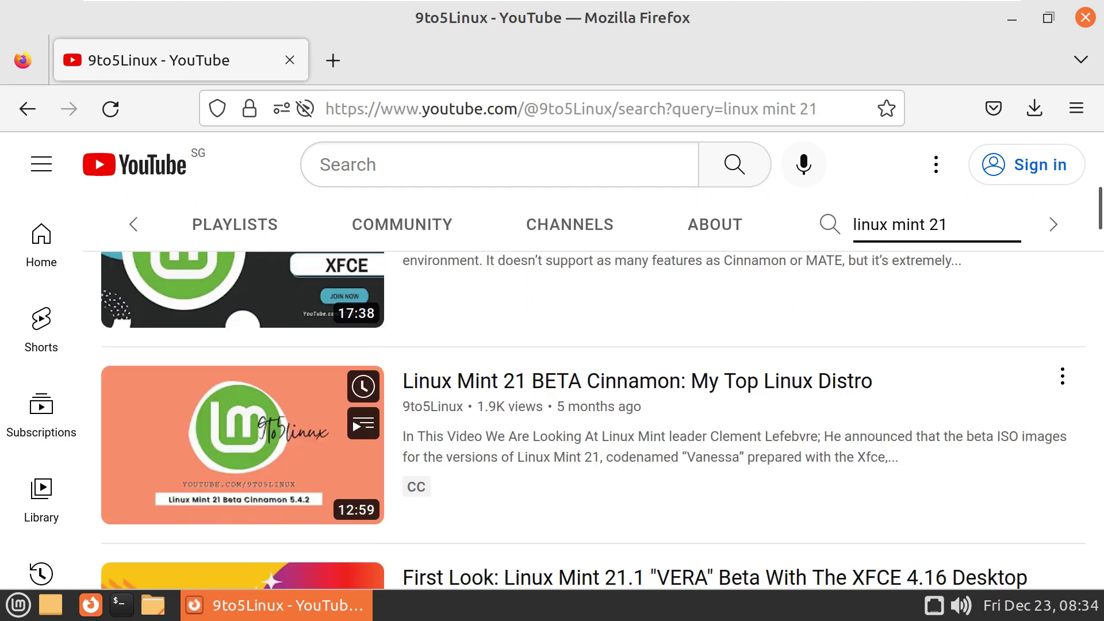
{"action": "scroll", "coordinate": [153, 377], "scroll_direction": "up", "scroll_amount": 5}
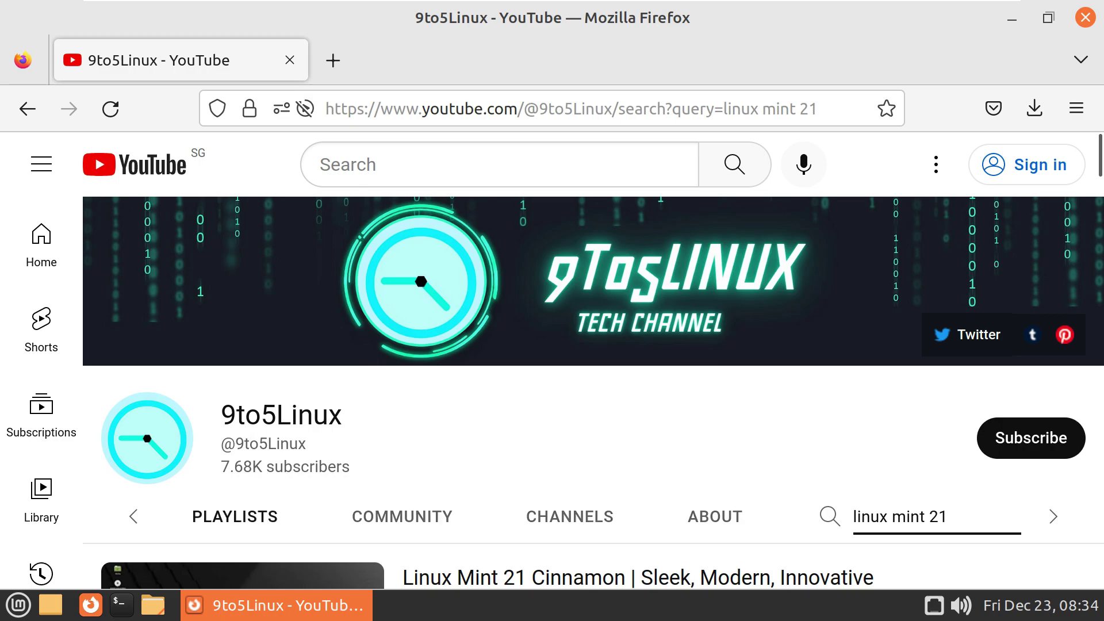
Step: Browse the channel's created playlists
{"action": "left_click", "coordinate": [235, 516]}
{"action": "scroll", "coordinate": [713, 311], "scroll_direction": "down", "scroll_amount": 5}
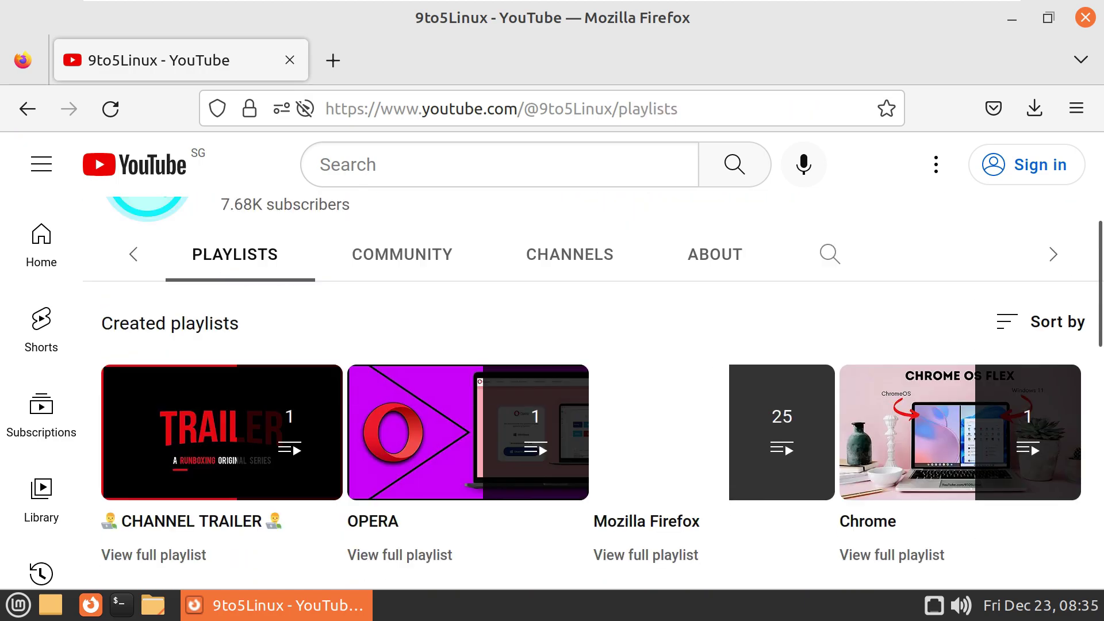
{"action": "scroll", "coordinate": [713, 310], "scroll_direction": "down", "scroll_amount": 2}
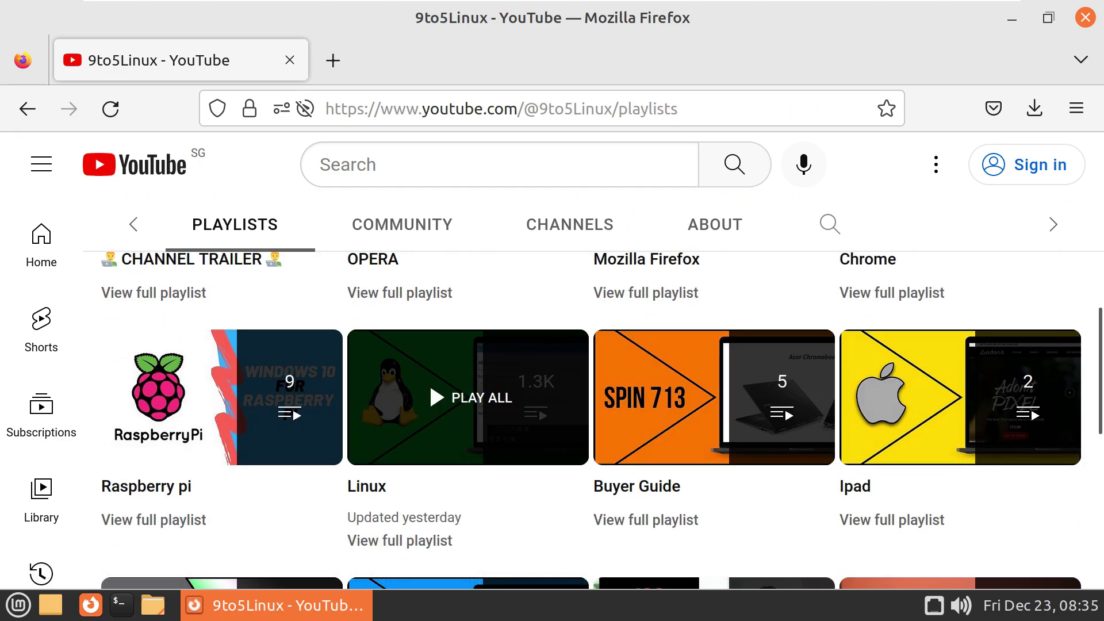
{"action": "scroll", "coordinate": [713, 345], "scroll_direction": "up", "scroll_amount": 5}
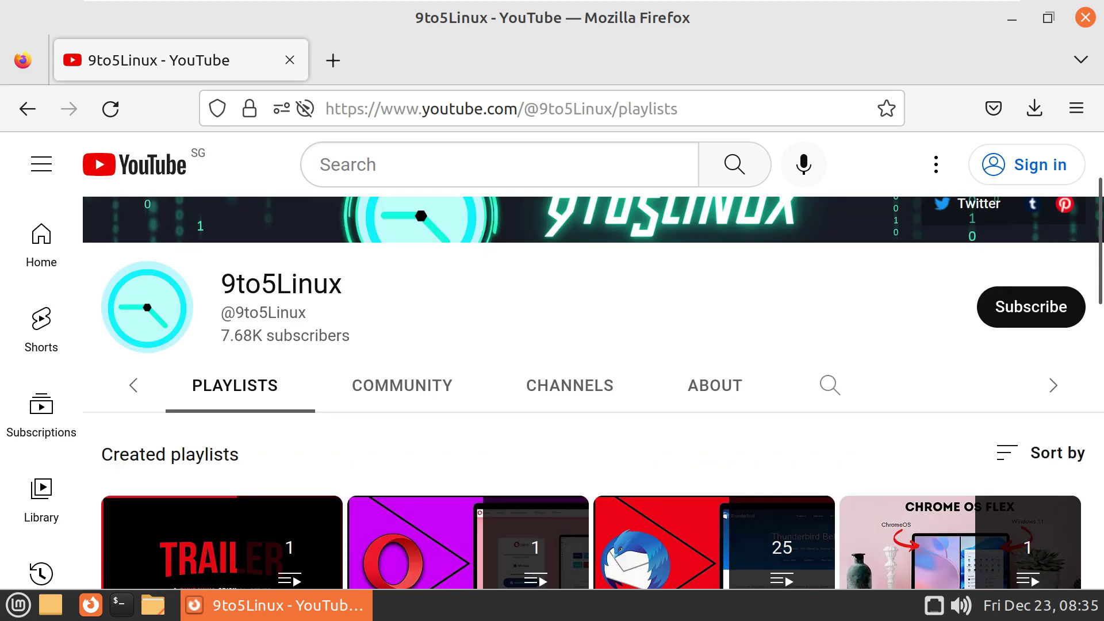
Step: Try subscribing to the channel from its playlists page, dismiss the prompt, and close the Firefox window
{"action": "left_click", "coordinate": [1031, 307]}
{"action": "key", "text": "Escape"}
{"action": "left_click", "coordinate": [1084, 17]}
Step: Browse the Preferences, Administration and System Tools categories of the installed applications
{"action": "key", "text": "super"}
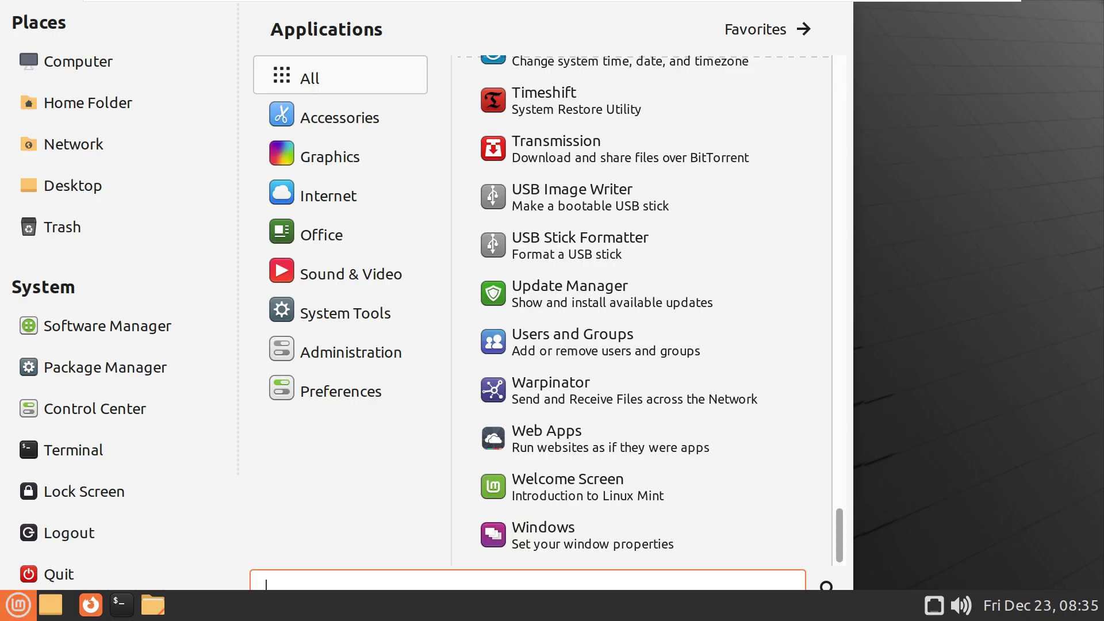
{"action": "mouse_move", "coordinate": [340, 388]}
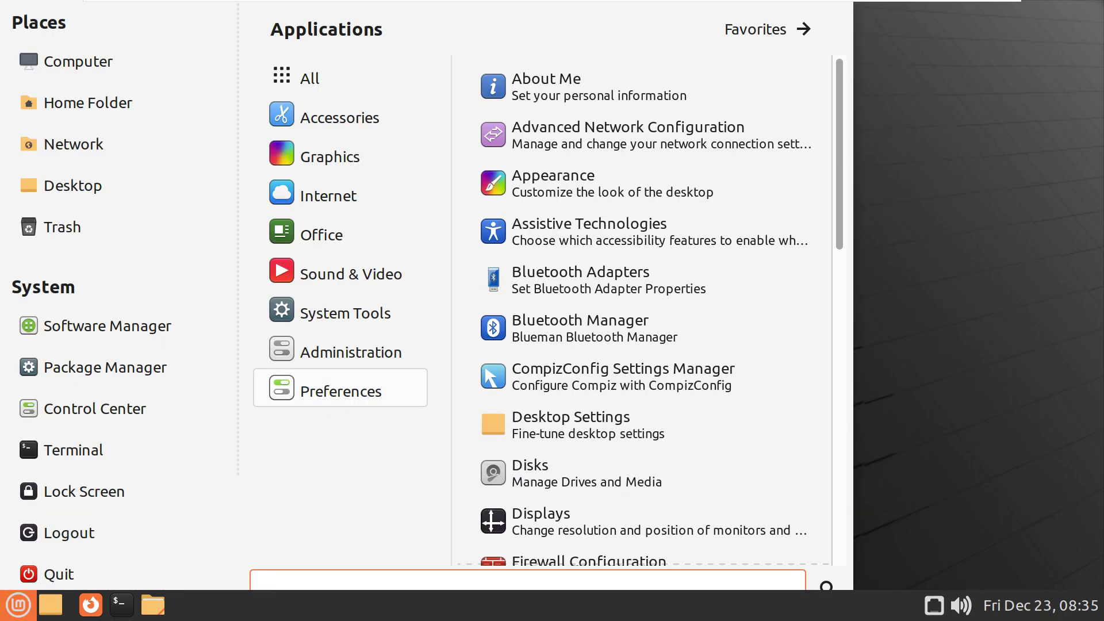
{"action": "scroll", "coordinate": [644, 396], "scroll_direction": "down", "scroll_amount": 5}
{"action": "scroll", "coordinate": [644, 398], "scroll_direction": "down", "scroll_amount": 5}
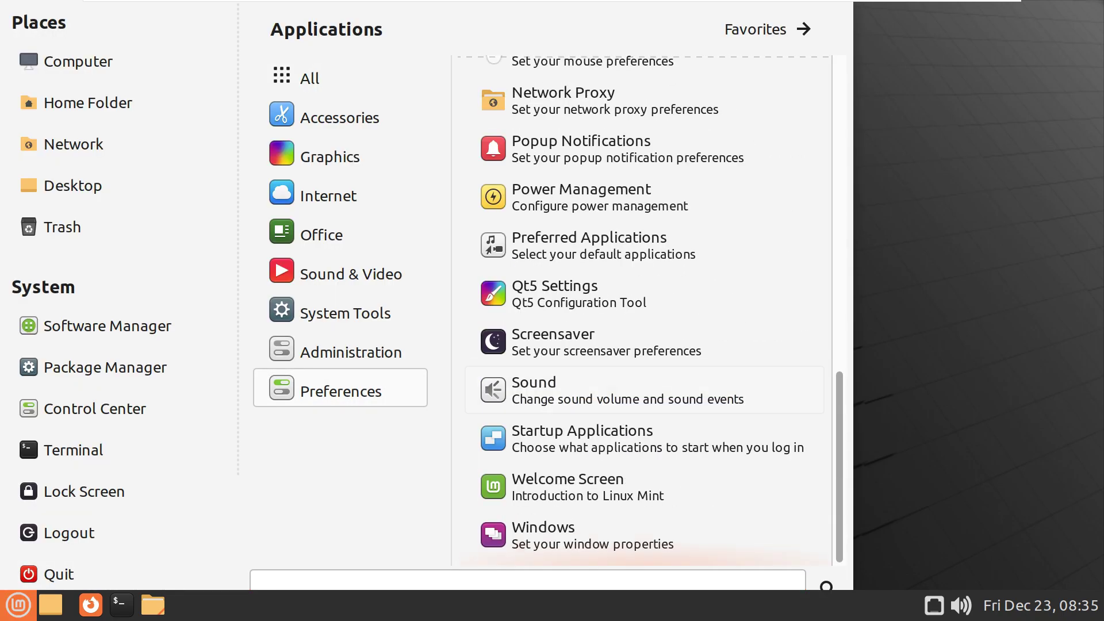
{"action": "mouse_move", "coordinate": [350, 348]}
{"action": "scroll", "coordinate": [644, 342], "scroll_direction": "down", "scroll_amount": 3}
{"action": "scroll", "coordinate": [644, 322], "scroll_direction": "up", "scroll_amount": 3}
{"action": "mouse_move", "coordinate": [339, 313]}
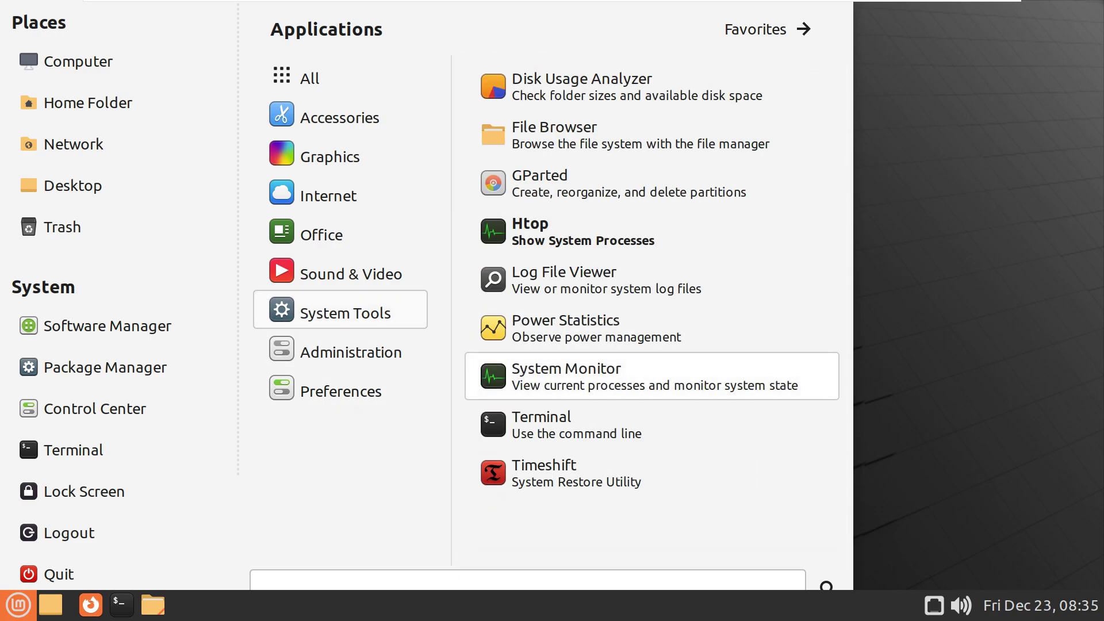
Step: Open System Monitor and view its file systems and the CPU, memory and network history
{"action": "left_click", "coordinate": [567, 377]}
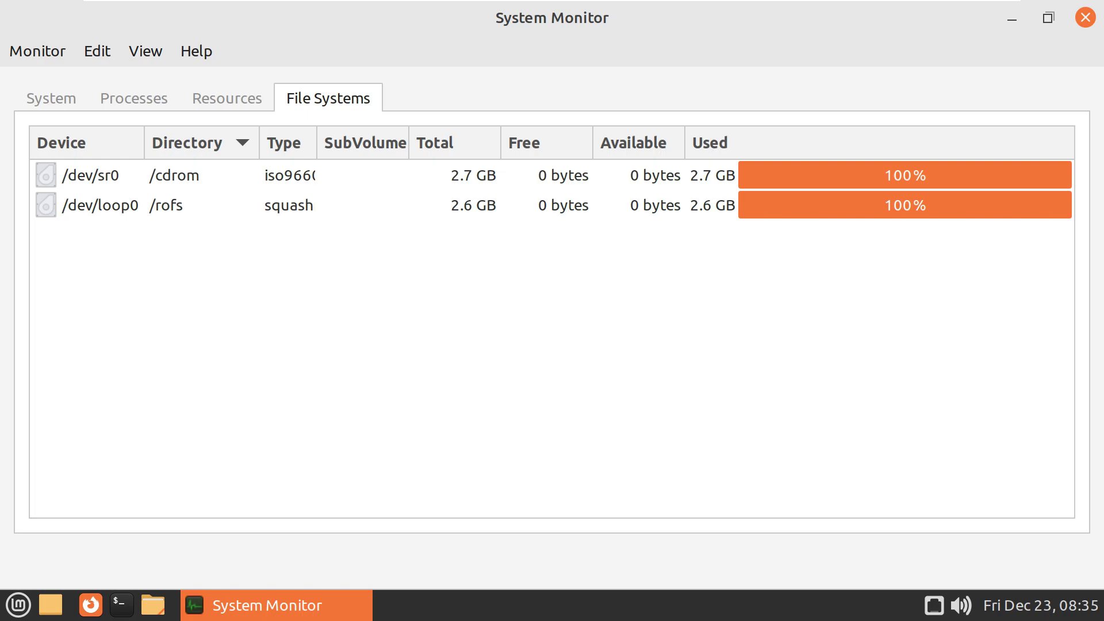
{"action": "key", "text": "ctrl+Page_Up"}
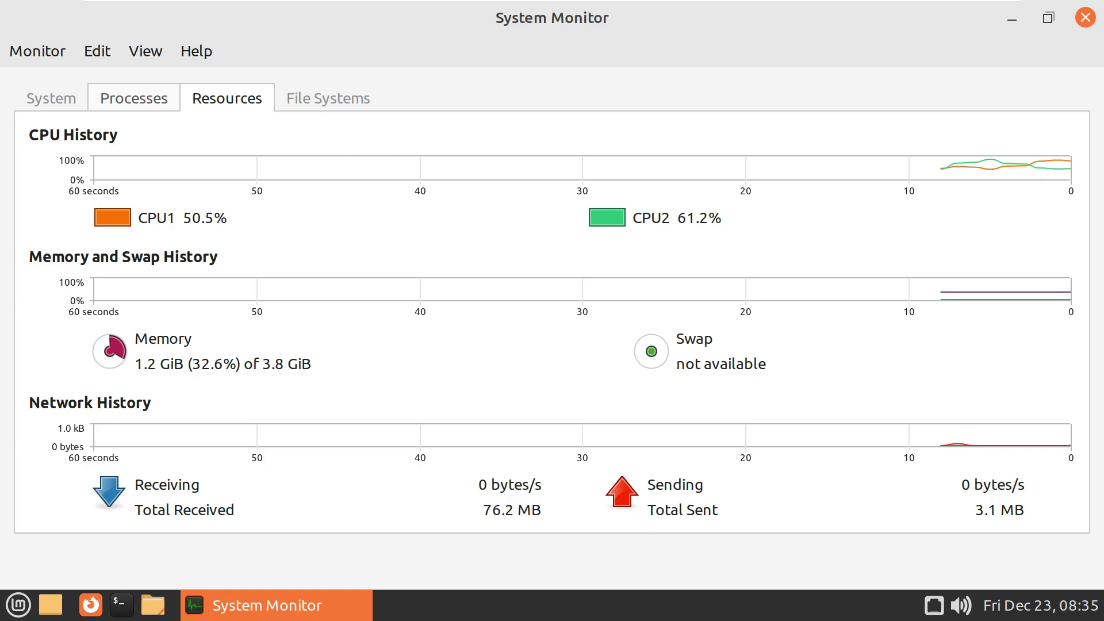
Step: In the process list, move the ID column after the Waiting Channel column and widen CPU Time to show its full values
{"action": "left_click", "coordinate": [133, 98]}
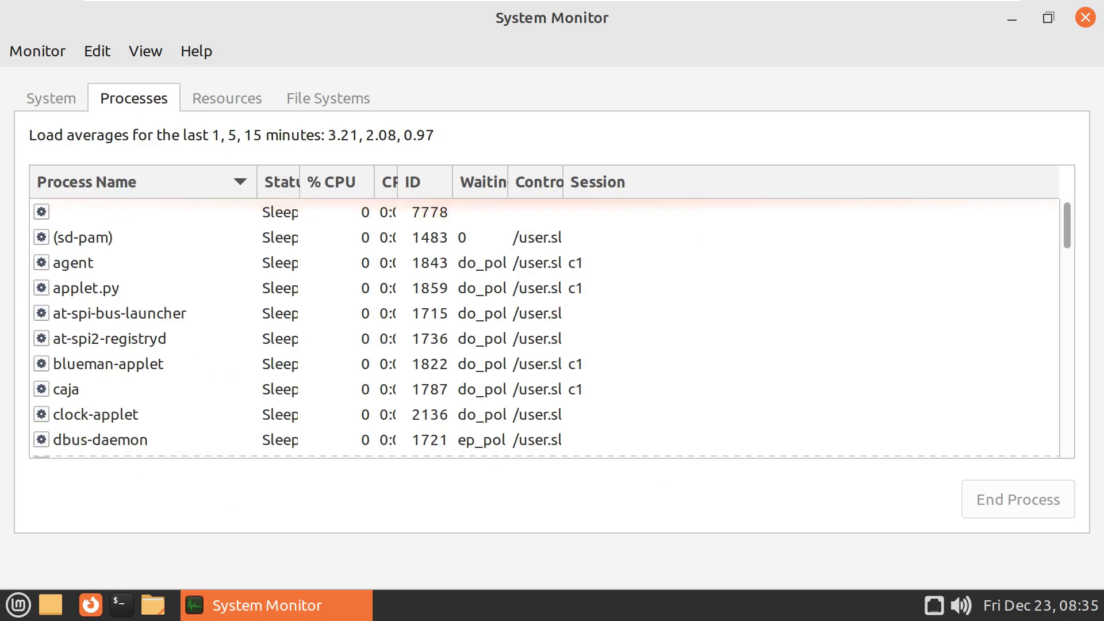
{"action": "left_click_drag", "start_coordinate": [424, 182], "coordinate": [532, 182]}
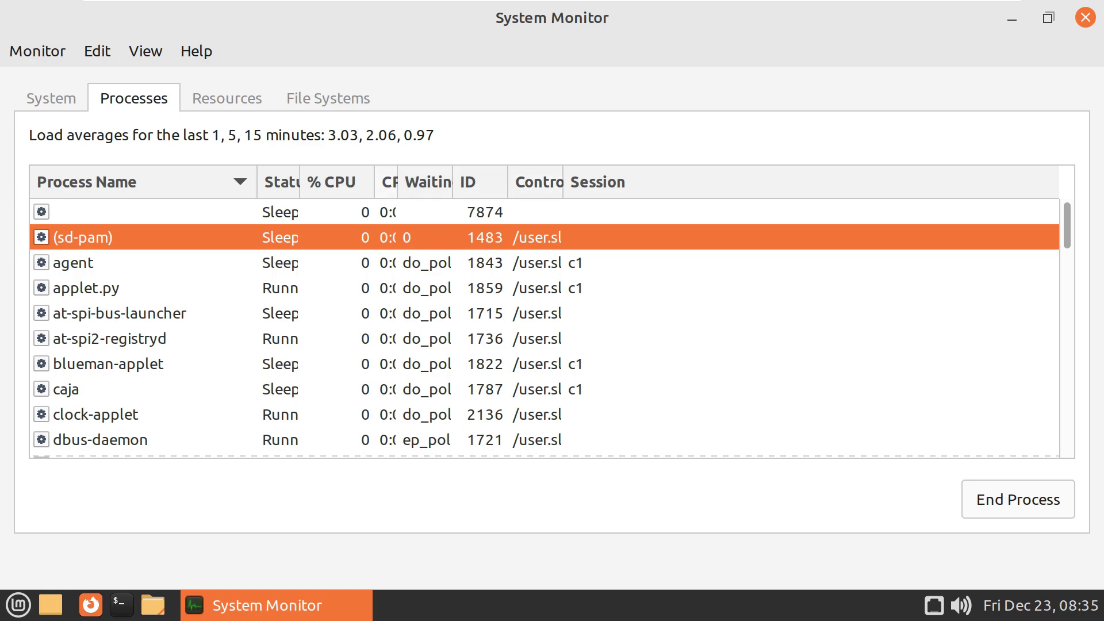
{"action": "left_click_drag", "start_coordinate": [397, 182], "coordinate": [549, 182]}
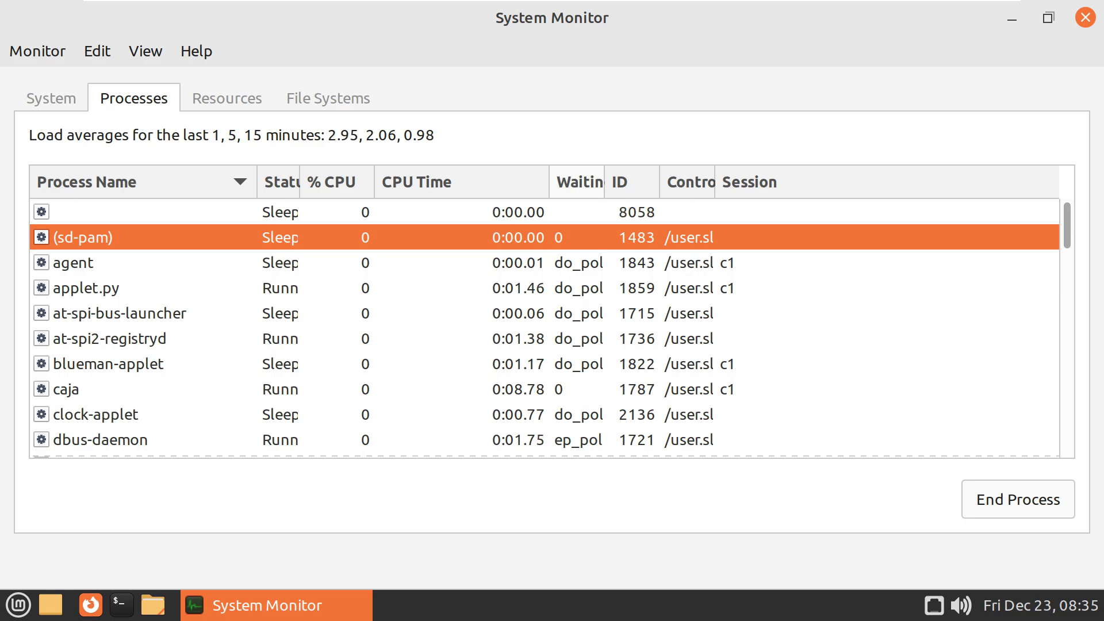
Step: Read the release, kernel, MATE version and hardware details in System Monitor, and close it
{"action": "left_click", "coordinate": [51, 99]}
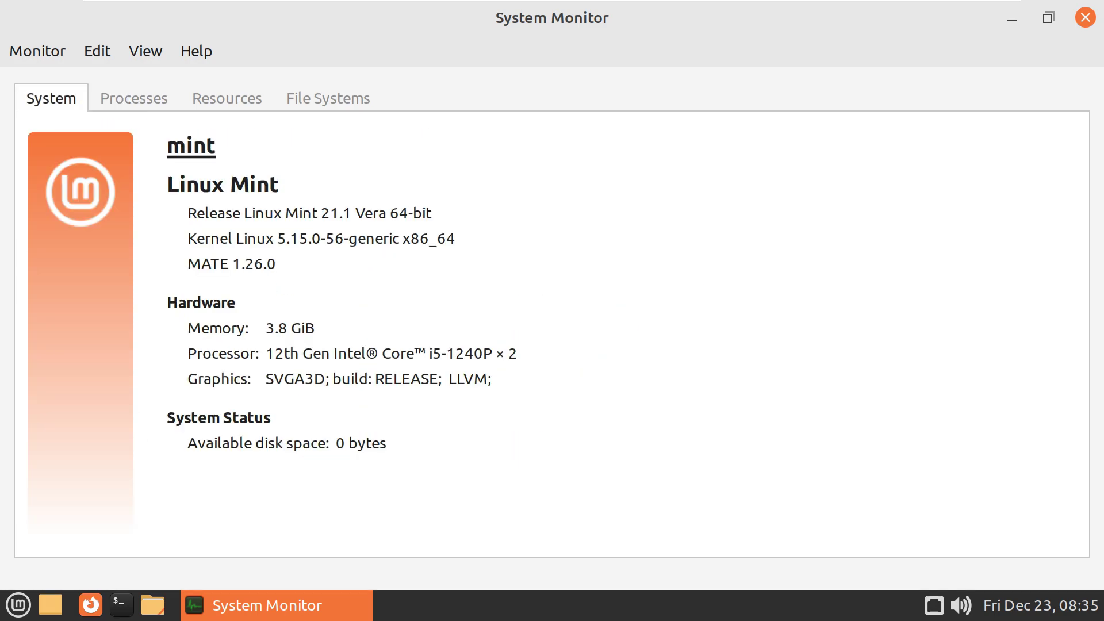
{"action": "left_click", "coordinate": [1085, 17]}
{"action": "key", "text": "super"}
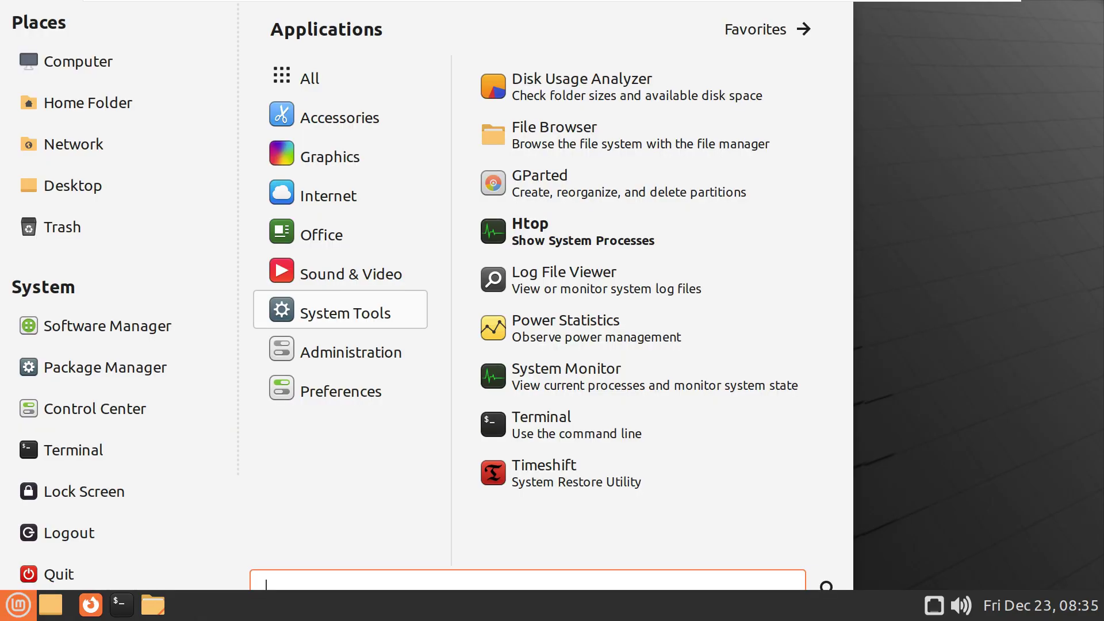
{"action": "key", "text": "Escape"}
Step: Open the desktop background settings in Appearance Preferences
{"action": "right_click", "coordinate": [632, 166]}
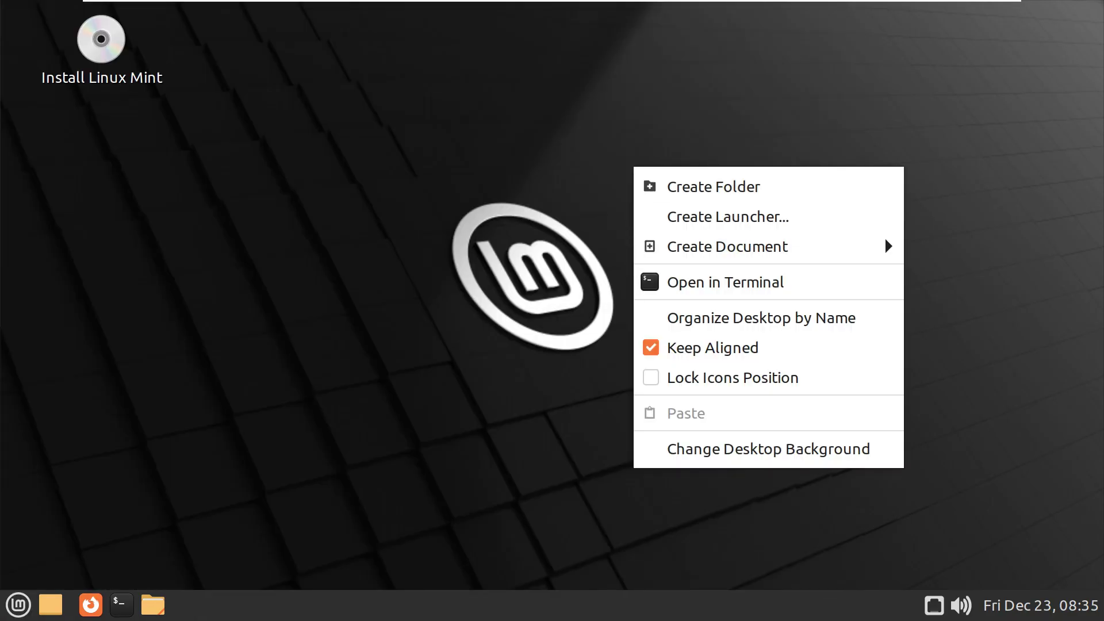
{"action": "key", "text": "Return"}
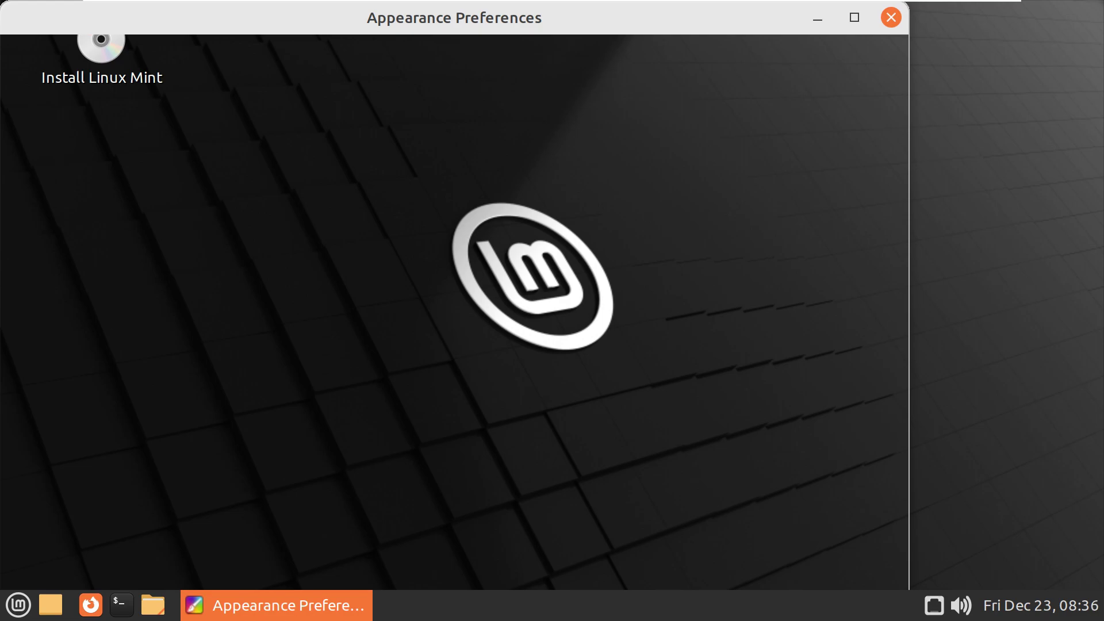
Step: Minimize the Appearance Preferences window and launch the Linux Mint installer from the desktop
{"action": "left_click", "coordinate": [817, 18]}
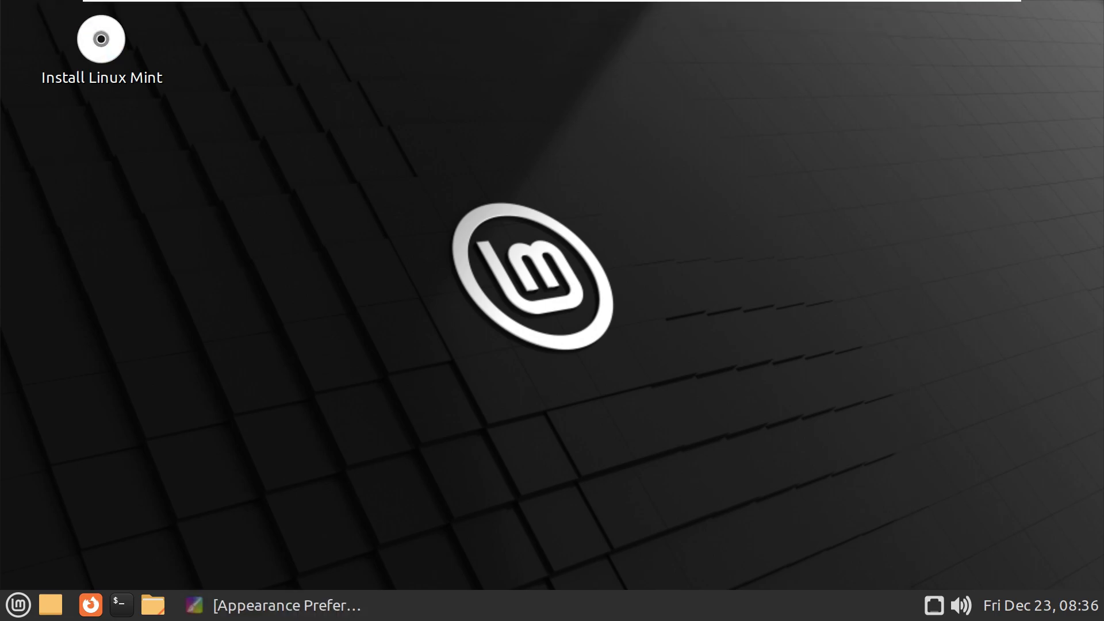
{"action": "left_click", "coordinate": [286, 605]}
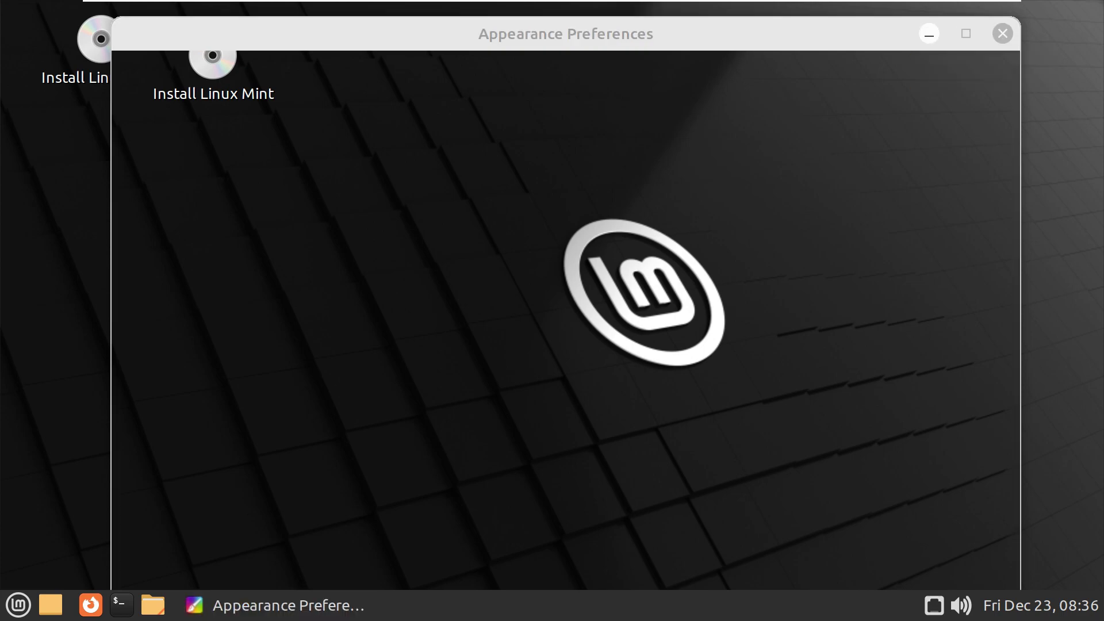
{"action": "left_click", "coordinate": [929, 33]}
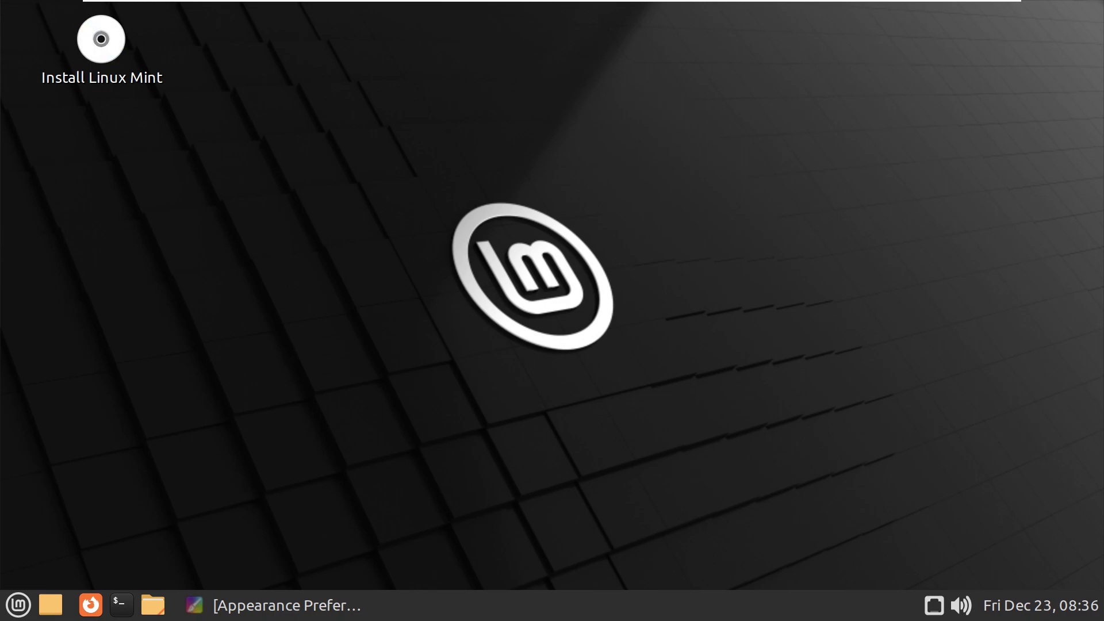
{"action": "double_click", "coordinate": [101, 39]}
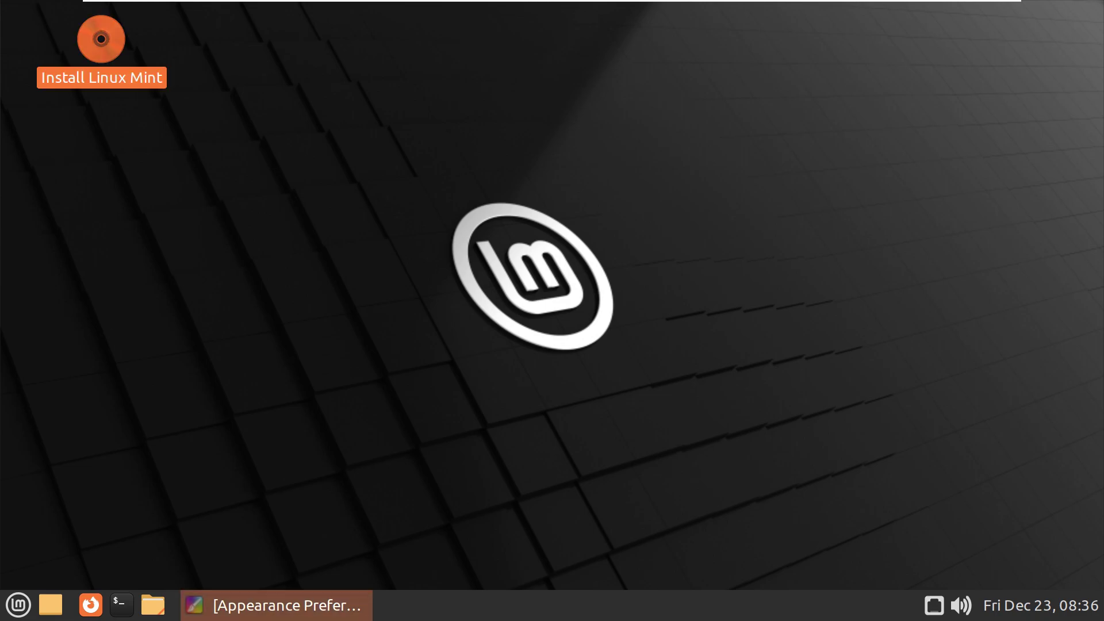
Step: Restore Appearance Preferences, set the multicoloured sphere on black as the desktop background, and close the window
{"action": "left_click", "coordinate": [276, 605]}
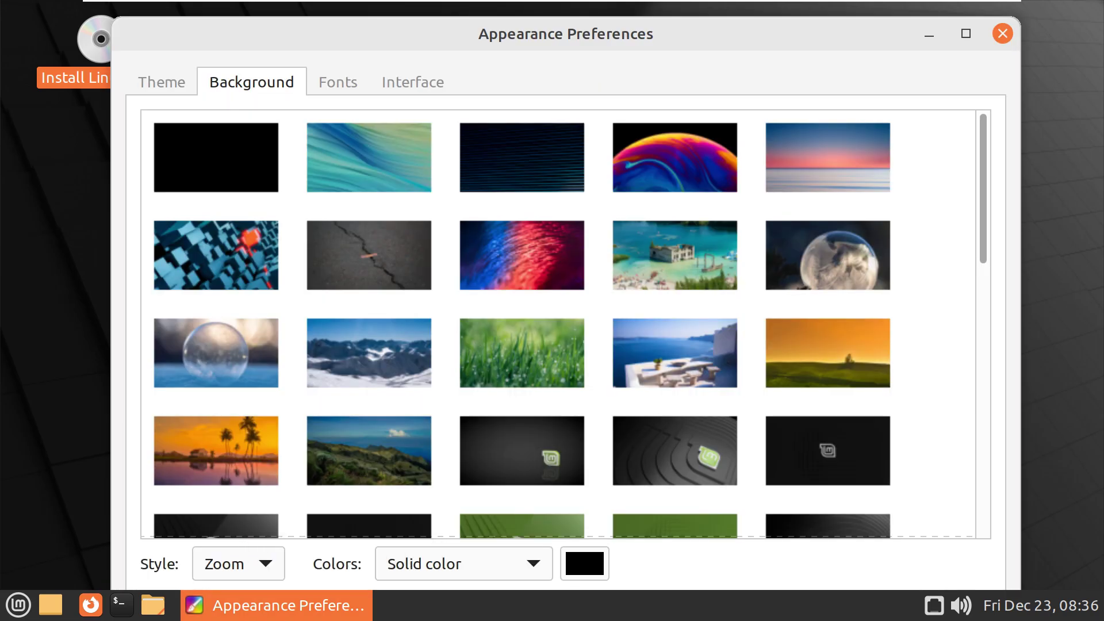
{"action": "left_click", "coordinate": [674, 157]}
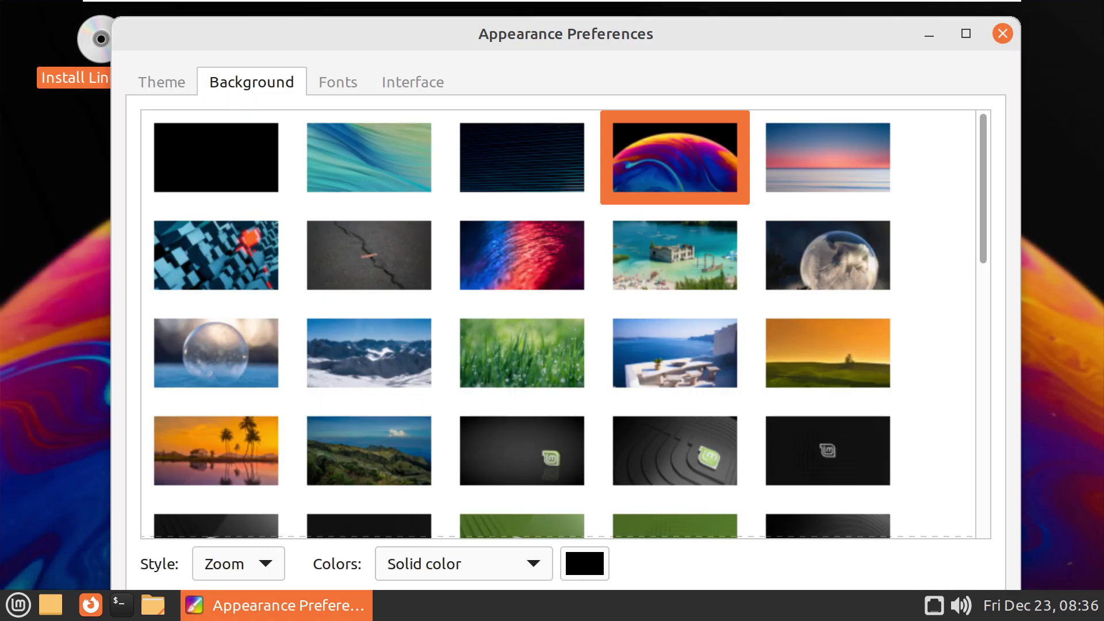
{"action": "left_click", "coordinate": [1002, 33]}
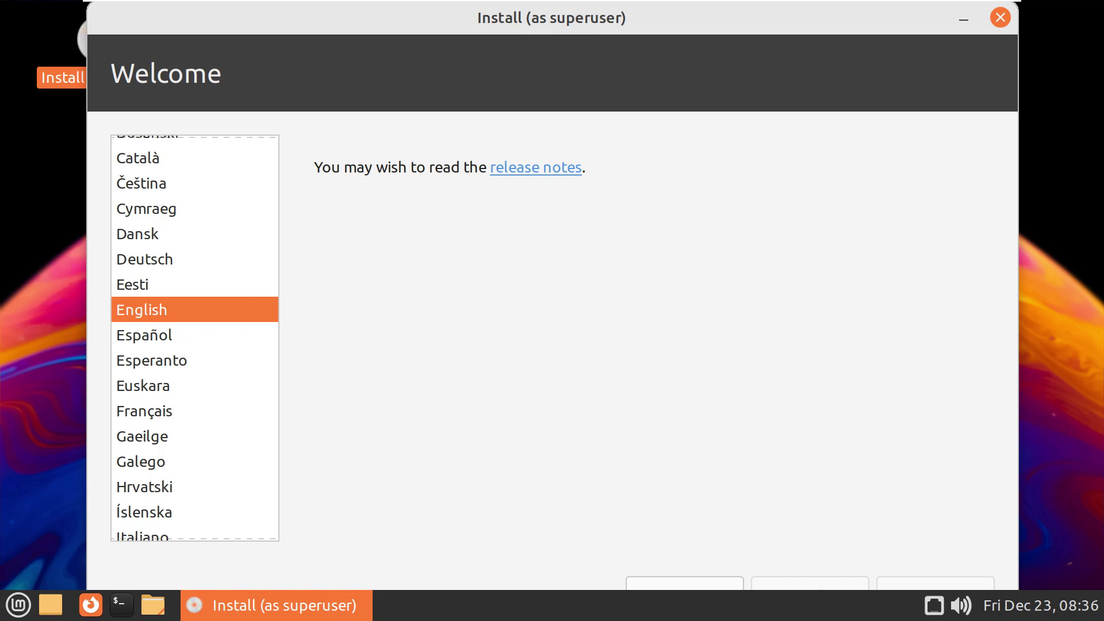
Step: Accept English and the English (US) keyboard layout in the installer, enable Install multimedia codecs, and continue
{"action": "key", "text": "Return"}
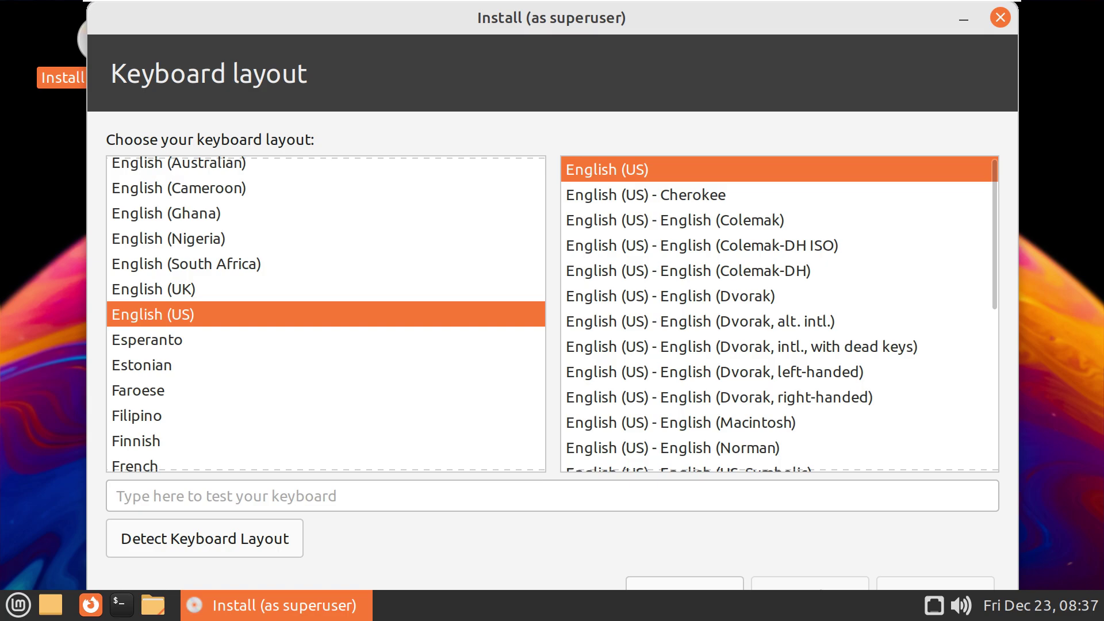
{"action": "key", "text": "Return"}
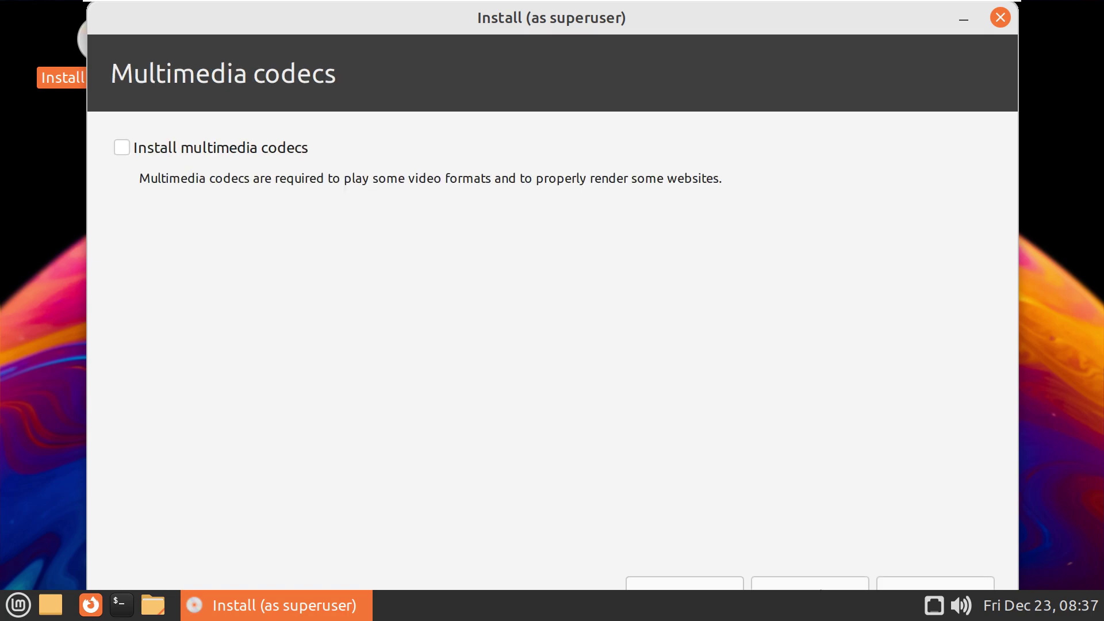
{"action": "key", "text": "space"}
{"action": "key", "text": "Return"}
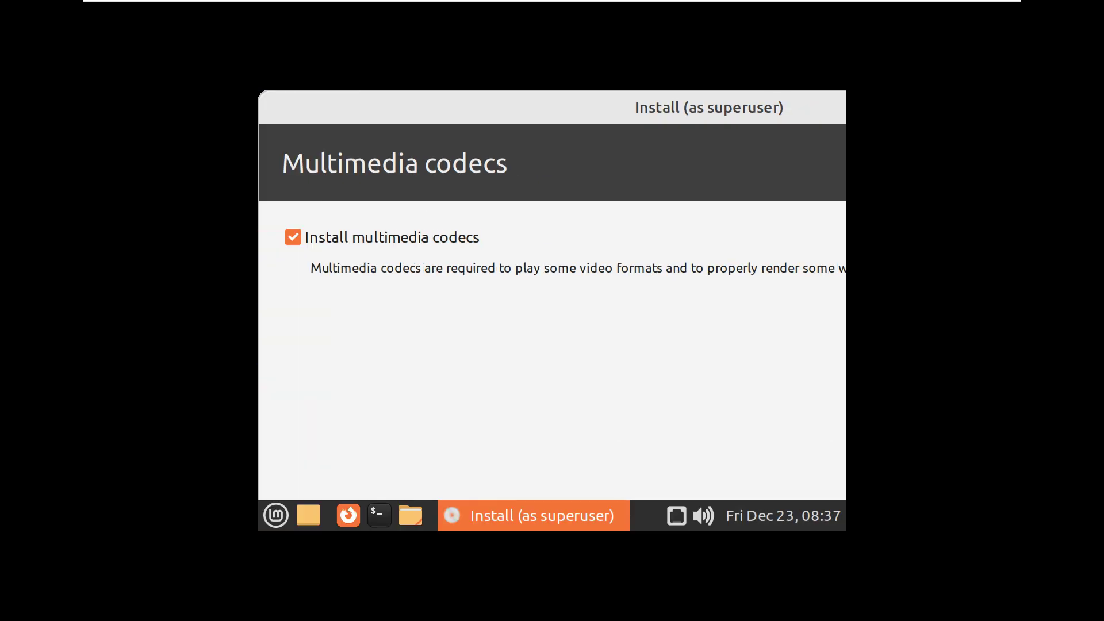
Step: Find the display settings among the installed applications and open Monitor Preferences
{"action": "key", "text": "super"}
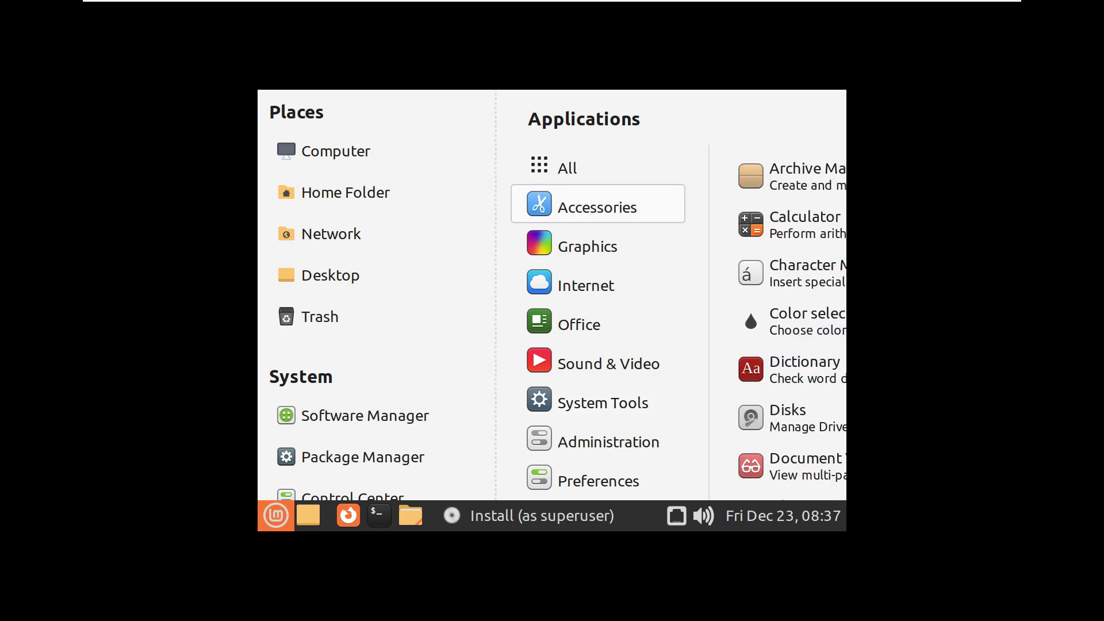
{"action": "mouse_move", "coordinate": [598, 363]}
{"action": "mouse_move", "coordinate": [597, 399]}
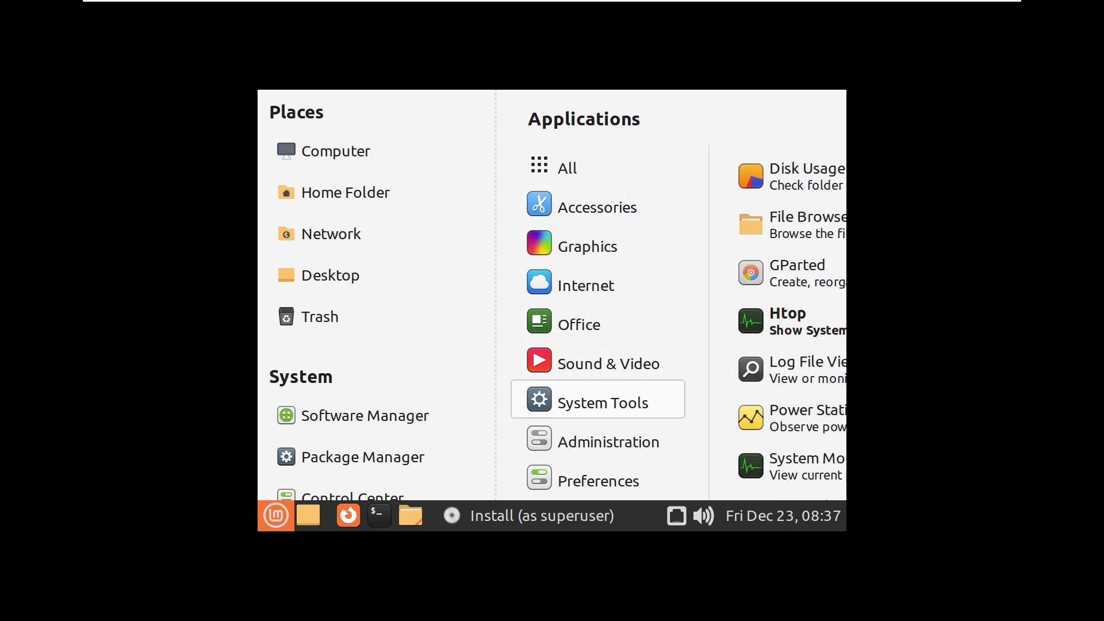
{"action": "key", "text": "Up"}
{"action": "key", "text": "Down"}
{"action": "key", "text": "Down"}
{"action": "key", "text": "Down"}
{"action": "scroll", "coordinate": [785, 359], "scroll_direction": "up", "scroll_amount": 1}
{"action": "scroll", "coordinate": [784, 359], "scroll_direction": "down", "scroll_amount": 10}
{"action": "scroll", "coordinate": [784, 359], "scroll_direction": "up", "scroll_amount": 2}
{"action": "key", "text": "Up"}
{"action": "key", "text": "Up"}
{"action": "key", "text": "Return"}
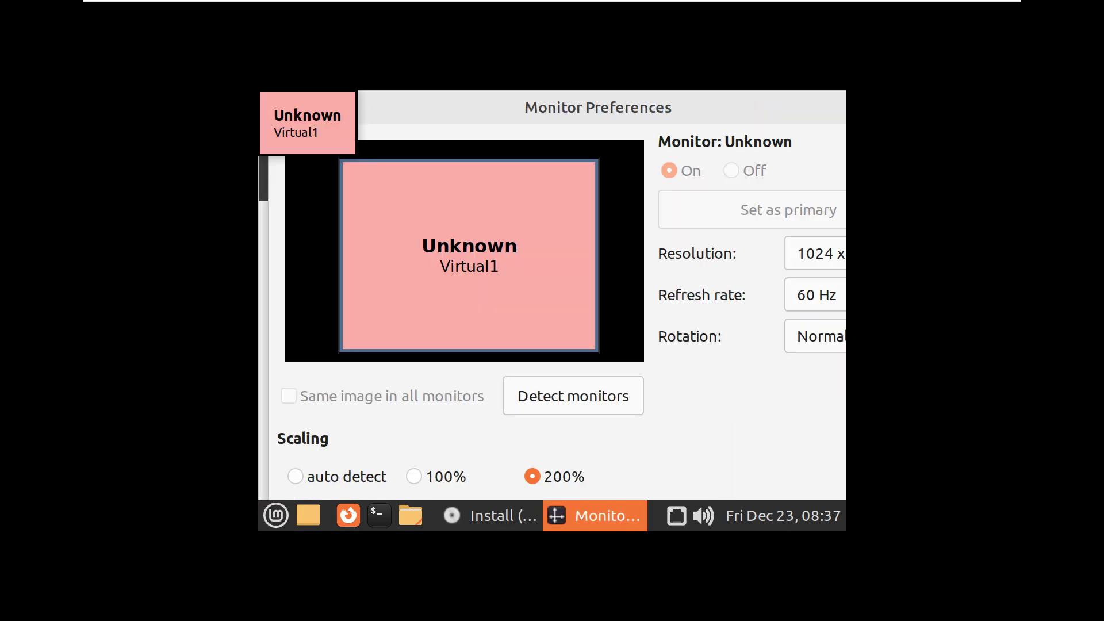
Step: Set the monitor resolution to 1920 x 1080 in Monitor Preferences
{"action": "key", "text": "space"}
{"action": "key", "text": "Up"}
{"action": "key", "text": "Up"}
{"action": "key", "text": "Up"}
{"action": "key", "text": "Up"}
{"action": "key", "text": "Up"}
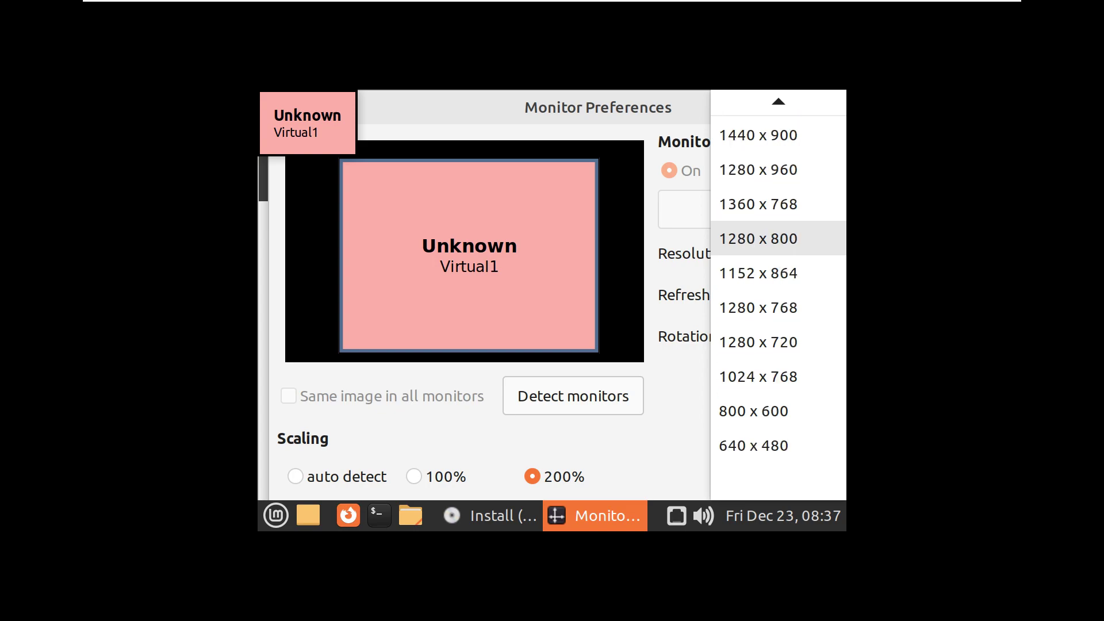
{"action": "key", "text": "Up"}
{"action": "key", "text": "Up"}
{"action": "key", "text": "Up"}
{"action": "key", "text": "Up"}
{"action": "key", "text": "Up"}
{"action": "key", "text": "Up"}
{"action": "key", "text": "Up"}
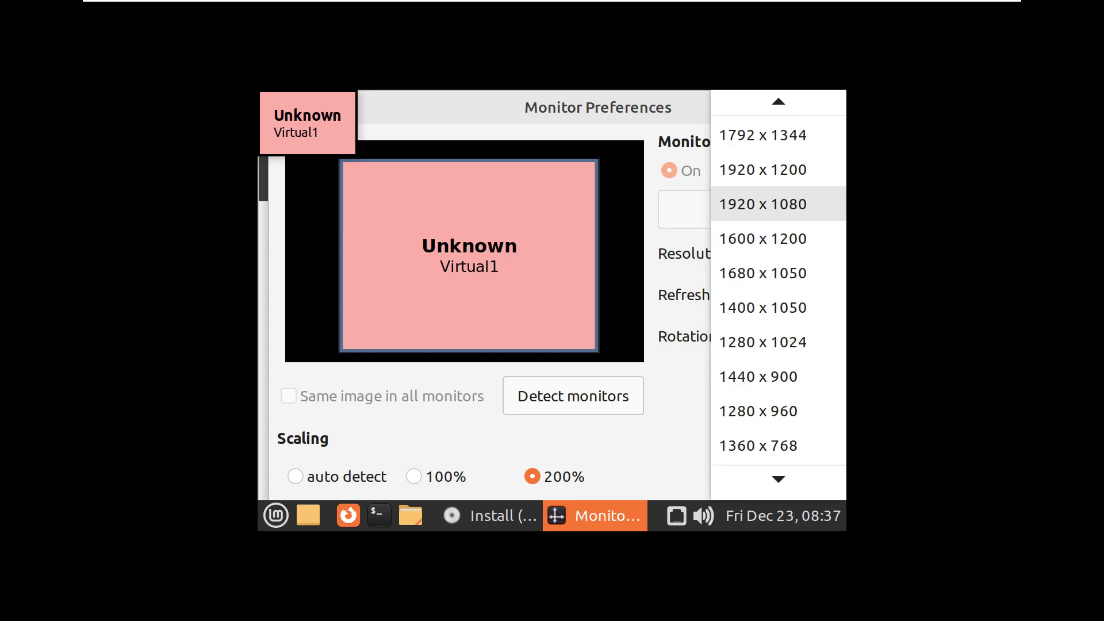
{"action": "key", "text": "Return"}
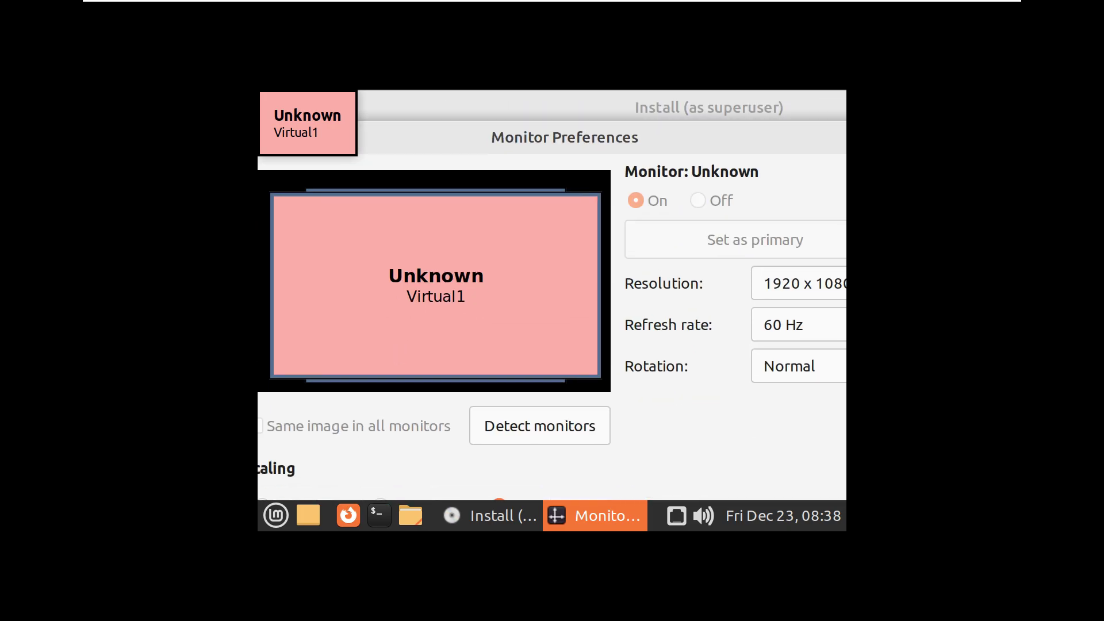
{"action": "key", "text": "space"}
{"action": "key", "text": "Return"}
{"action": "key", "text": "Tab"}
{"action": "key", "text": "Tab"}
{"action": "key", "text": "Tab"}
{"action": "key", "text": "Tab"}
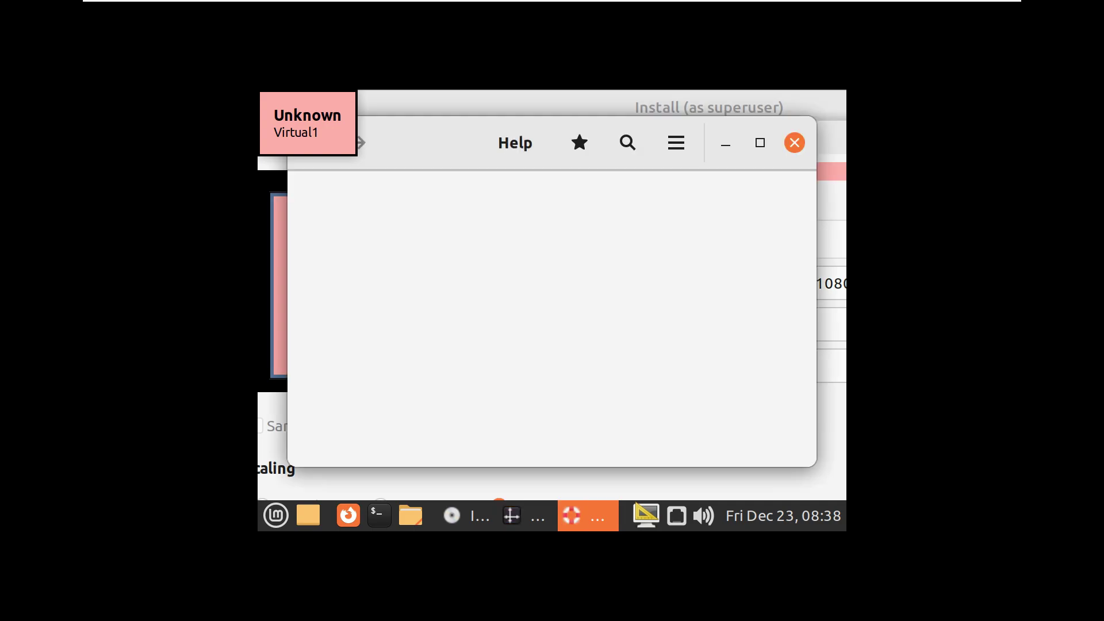
{"action": "left_click", "coordinate": [794, 143]}
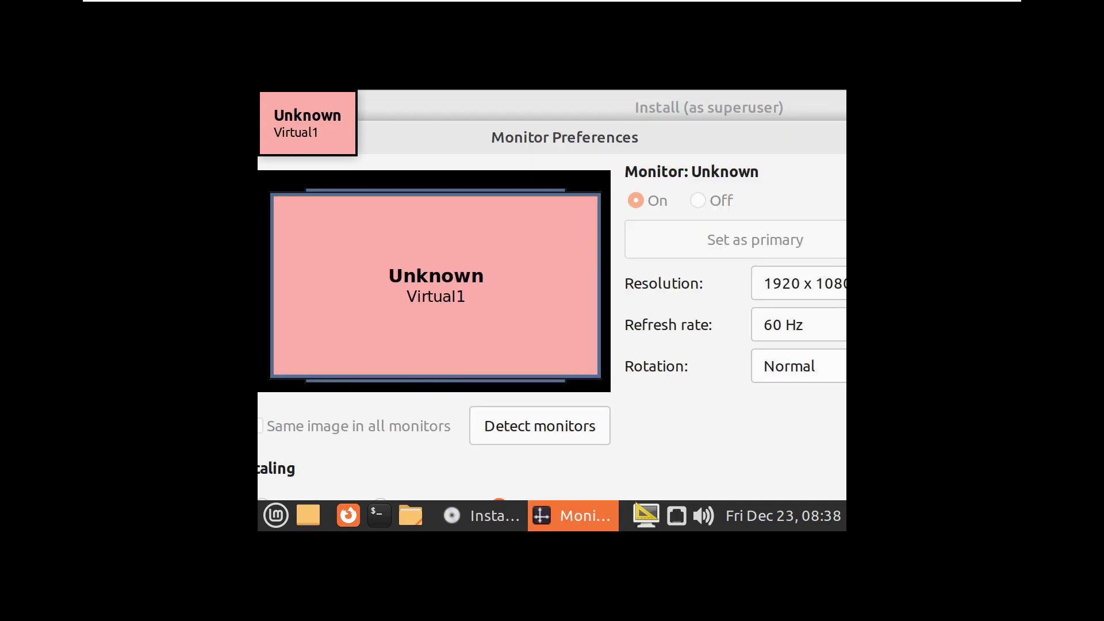
{"action": "left_click", "coordinate": [798, 365]}
{"action": "key", "text": "Escape"}
{"action": "key", "text": "Tab"}
{"action": "key", "text": "Return"}
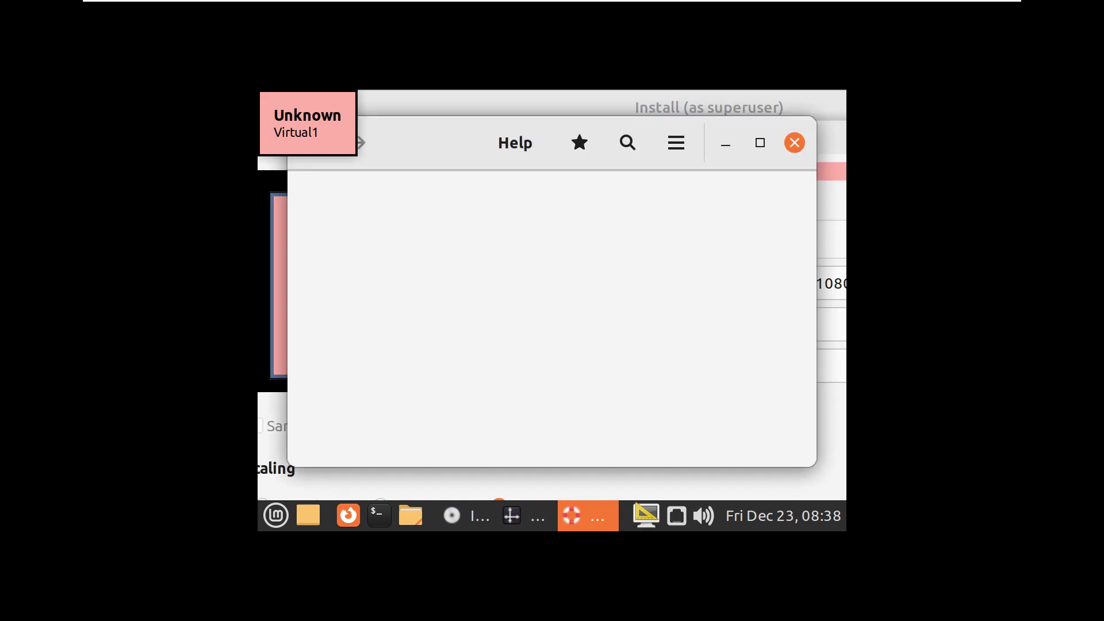
{"action": "left_click", "coordinate": [795, 142]}
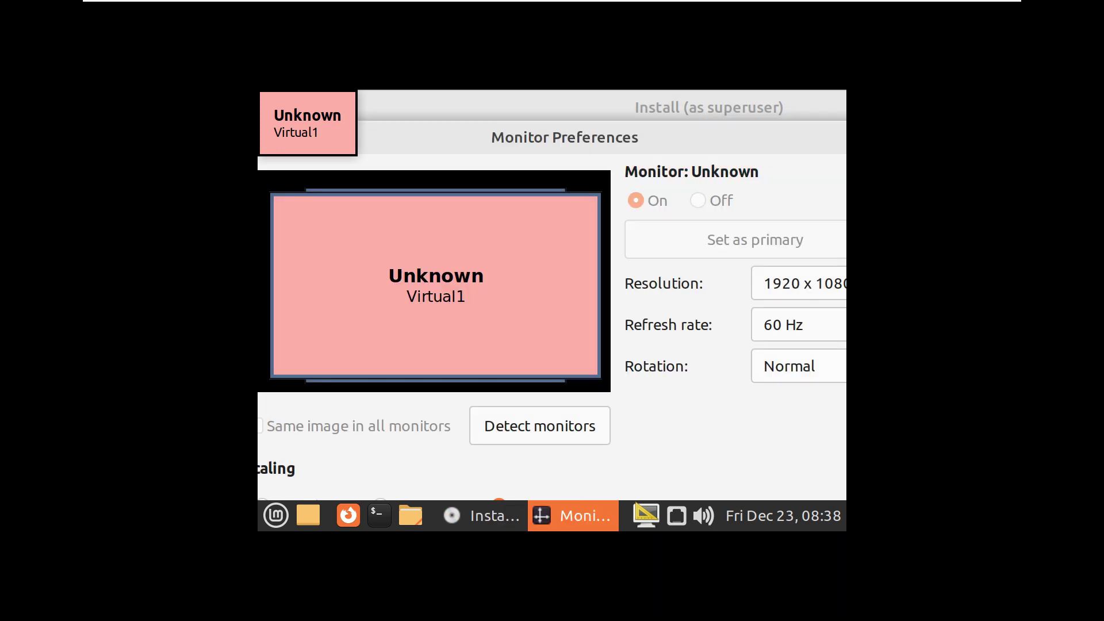
{"action": "key", "text": "space"}
{"action": "key", "text": "Escape"}
Step: Apply the 1920 x 1080 display configuration, keep it, and close Monitor Preferences
{"action": "key", "text": "Tab"}
{"action": "key", "text": "Tab"}
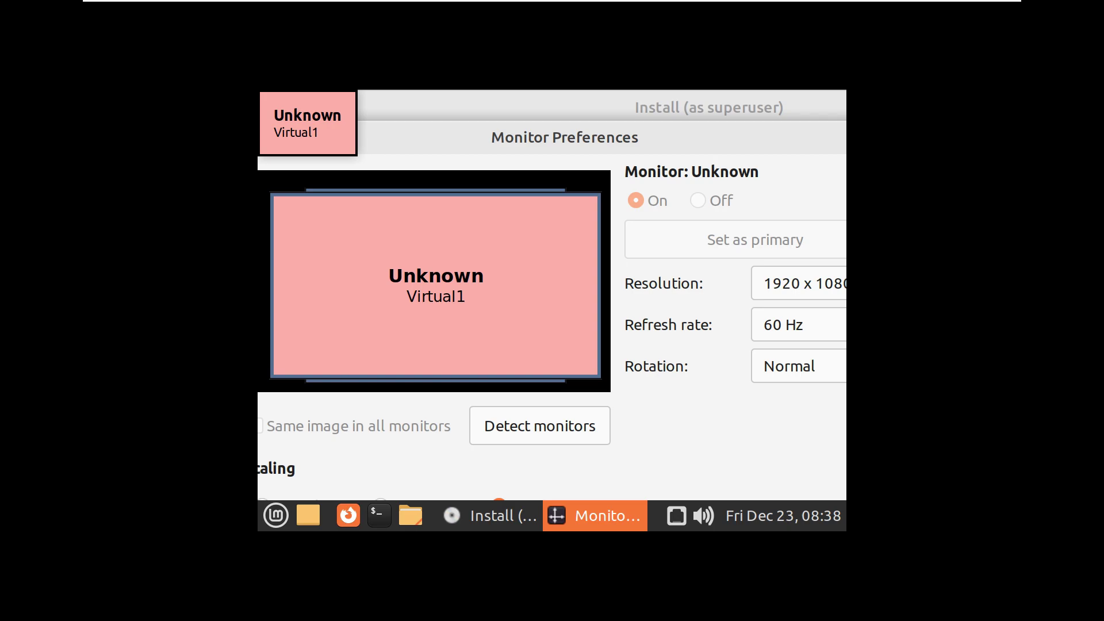
{"action": "key", "text": "Return"}
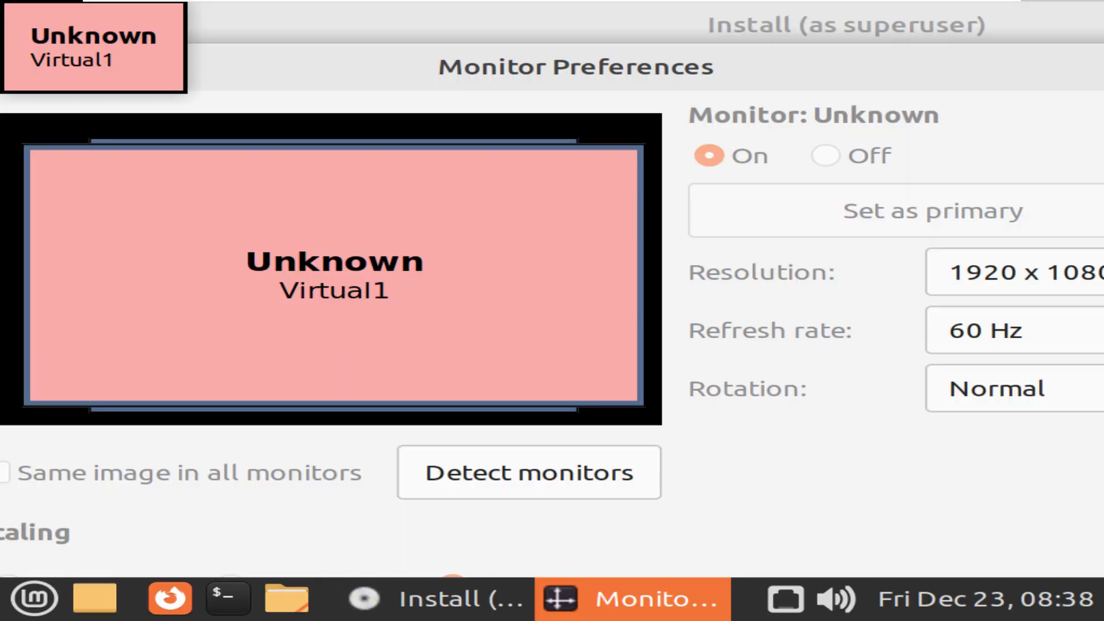
{"action": "key", "text": "Return"}
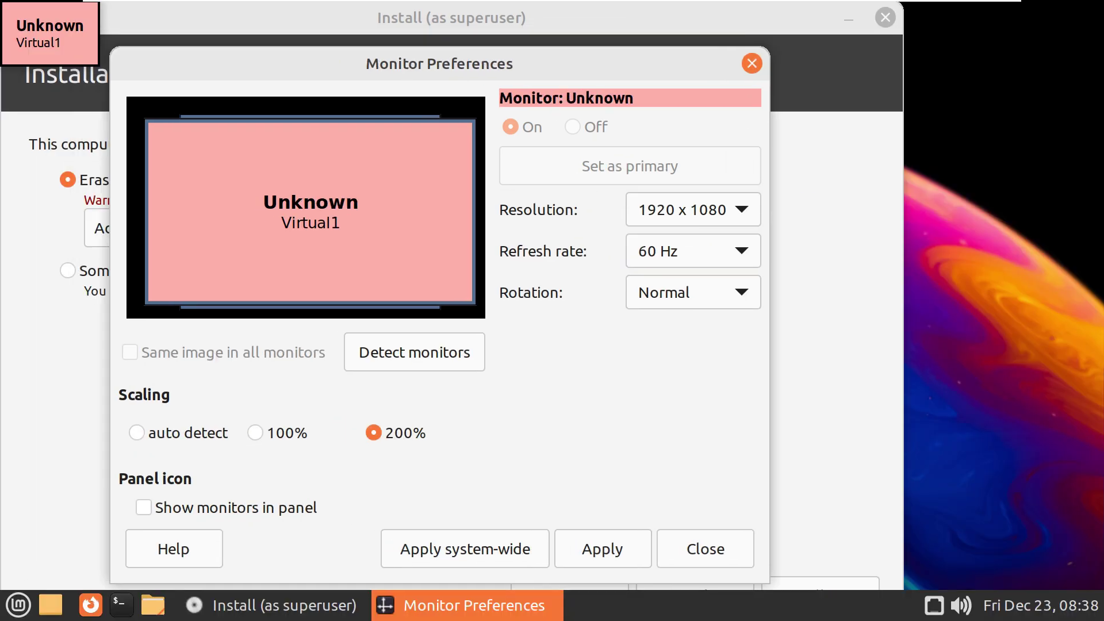
{"action": "left_click", "coordinate": [838, 54]}
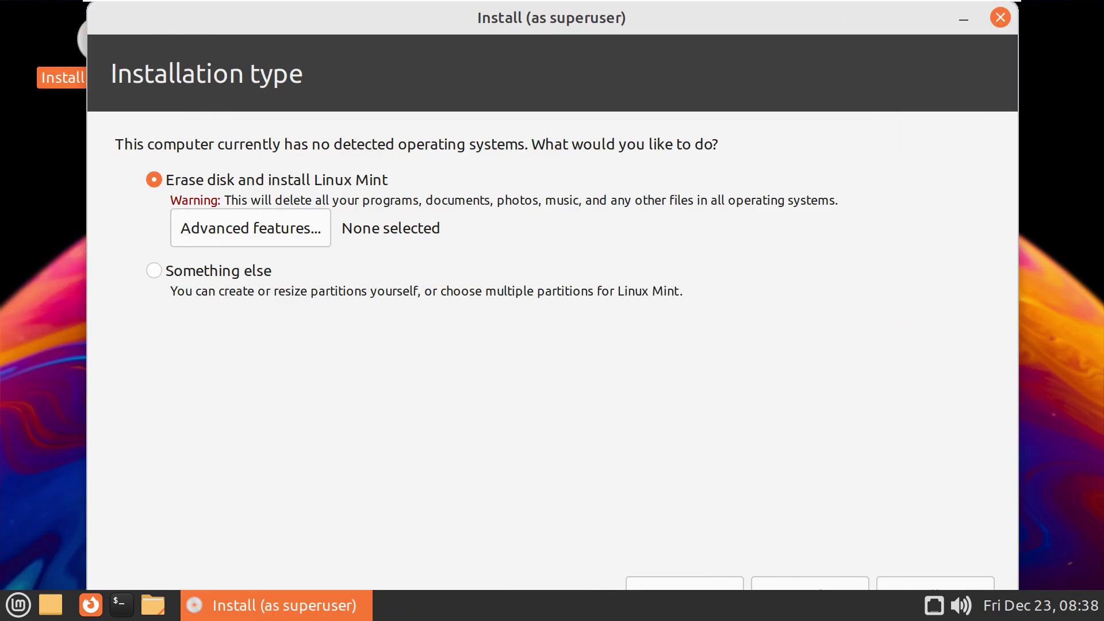
Step: Review the advanced features of the Erase disk installation type, keep None selected, and quit the Linux Mint installer
{"action": "left_click", "coordinate": [251, 227]}
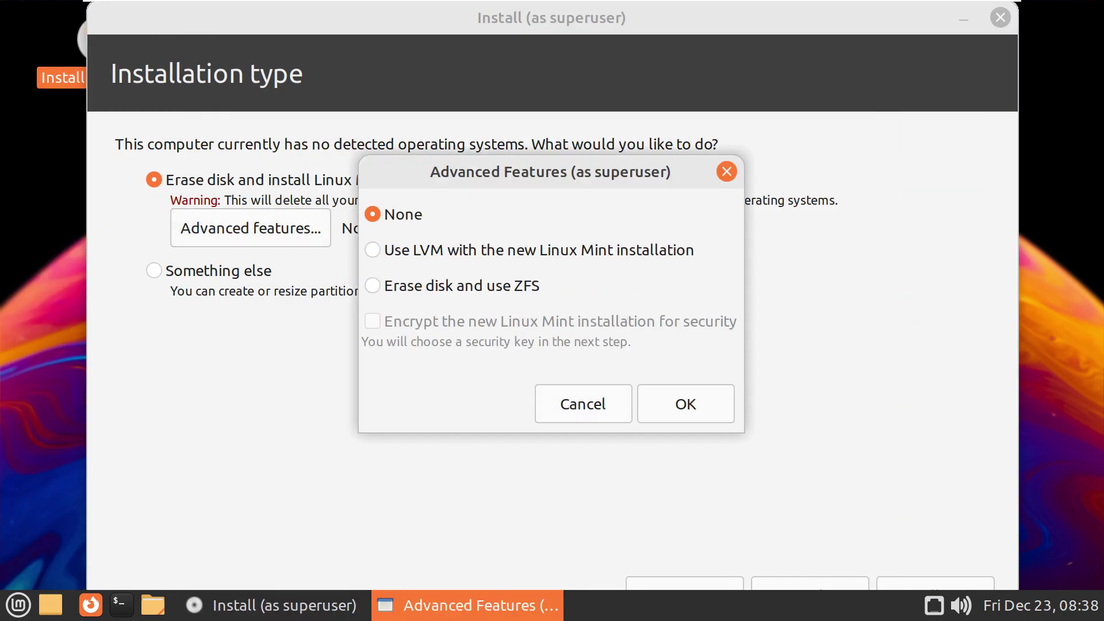
{"action": "key", "text": "Return"}
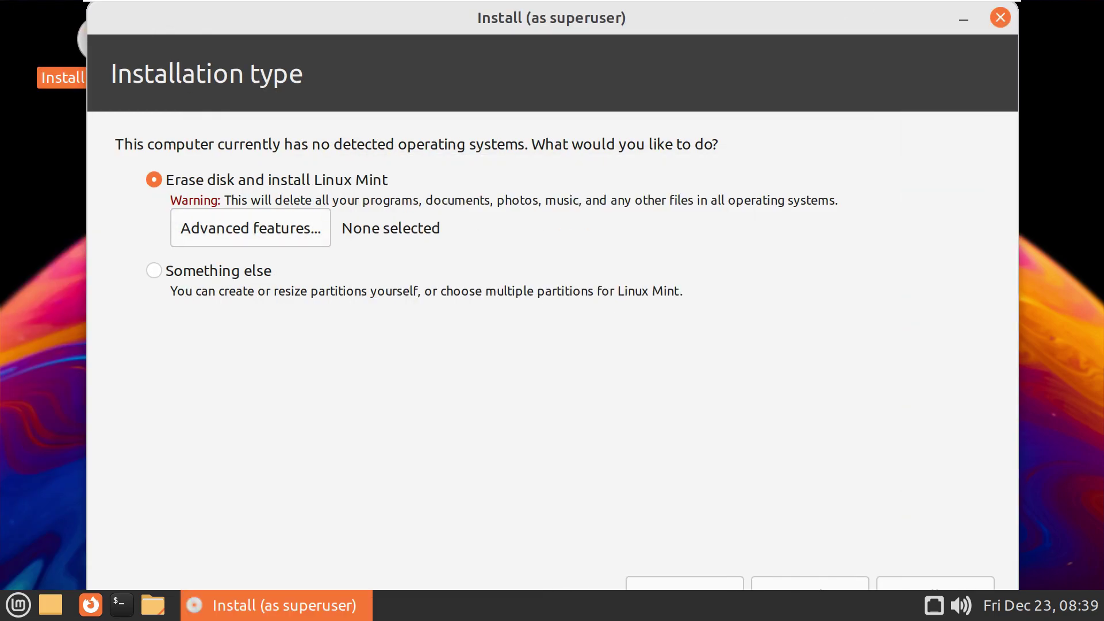
{"action": "key", "text": "Return"}
{"action": "key", "text": "Return"}
{"action": "left_click", "coordinate": [1000, 17]}
{"action": "left_click", "coordinate": [718, 340]}
{"action": "key", "text": "alt+F4"}
{"action": "key", "text": "Return"}
Step: Open System Monitor from the system tools, examine the CPU, memory and network resource usage, and close it
{"action": "left_click", "coordinate": [18, 604]}
{"action": "mouse_move", "coordinate": [347, 311]}
{"action": "left_click", "coordinate": [653, 376]}
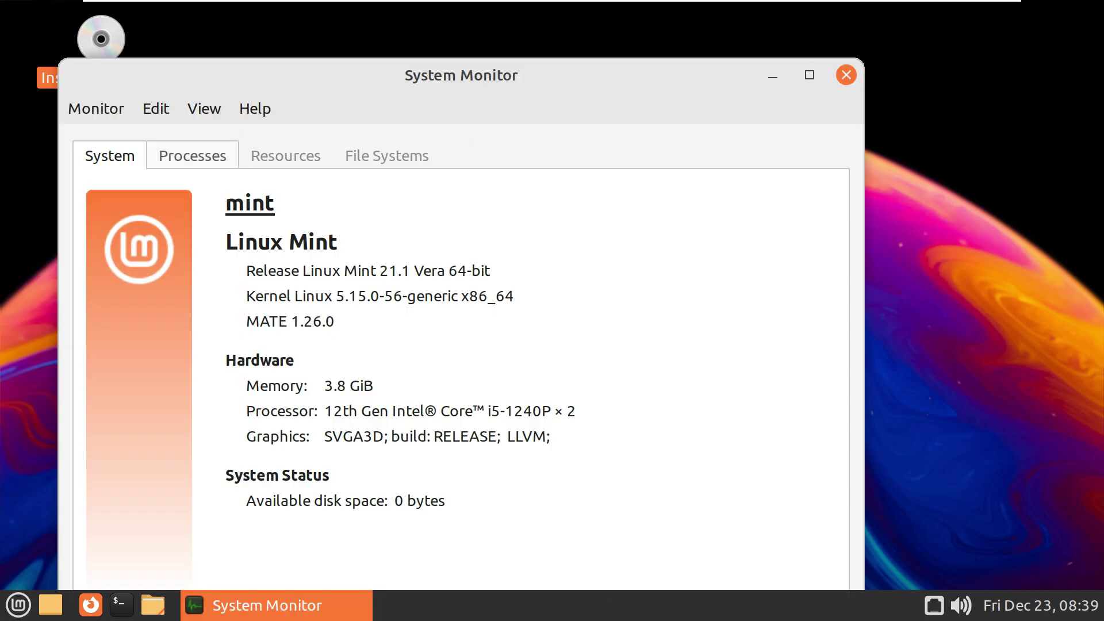
{"action": "key", "text": "ctrl+Page_Down"}
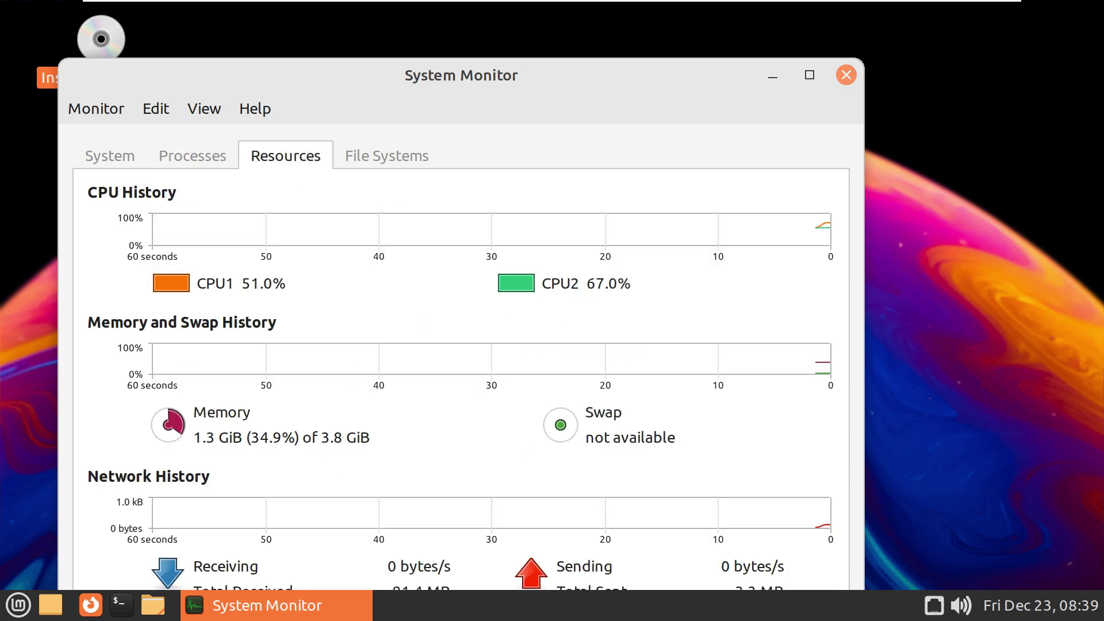
{"action": "left_click", "coordinate": [846, 75]}
Step: Quit the live session and shut down the system
{"action": "key", "text": "super"}
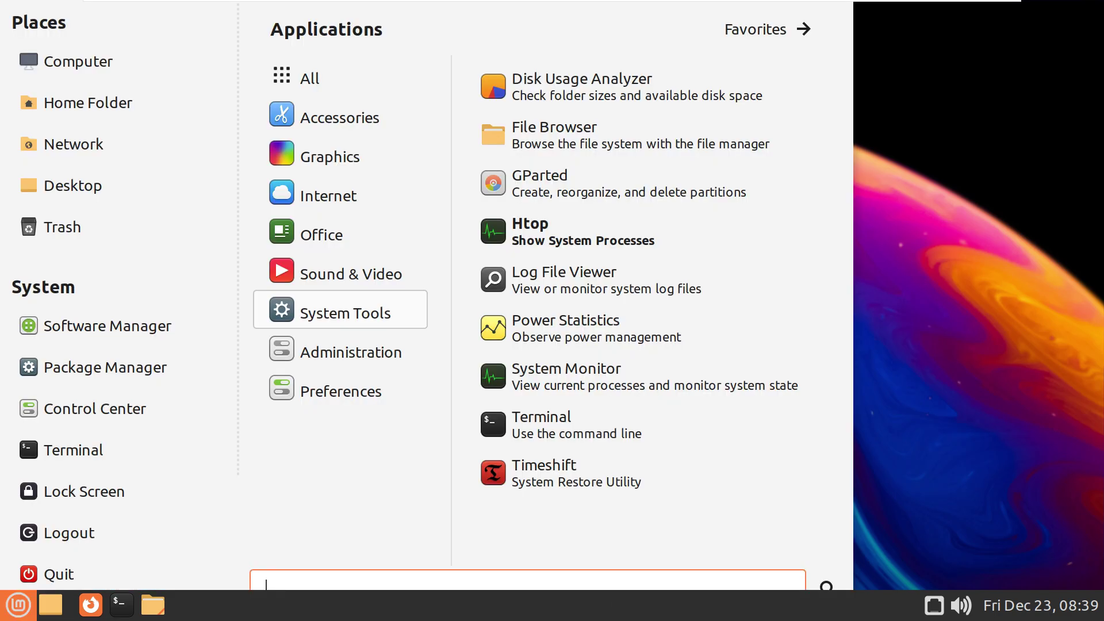
{"action": "left_click", "coordinate": [59, 574]}
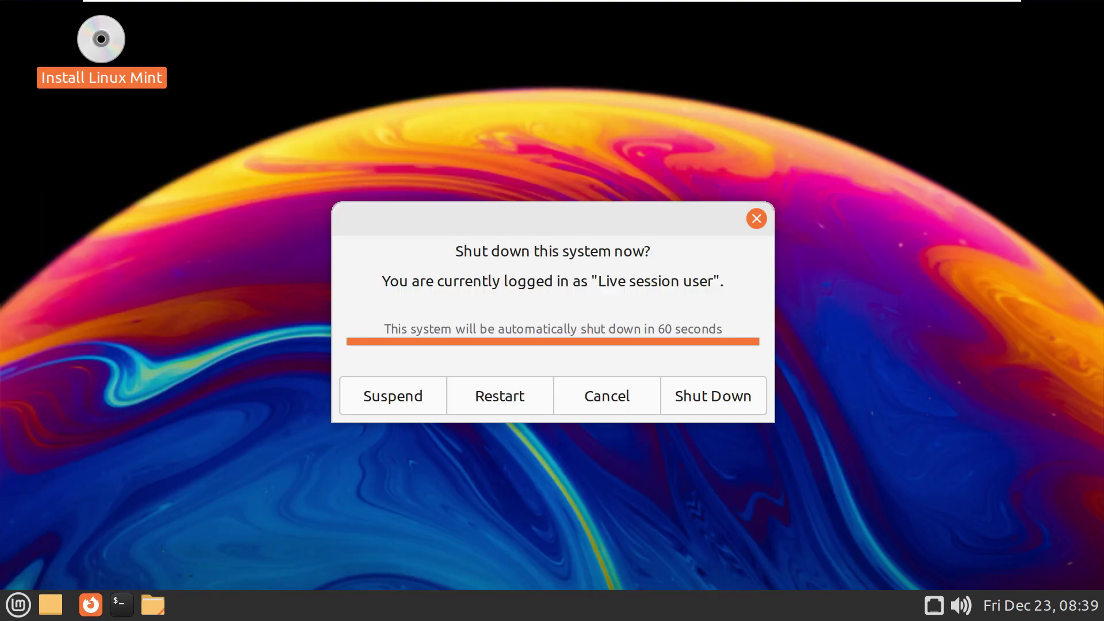
{"action": "key", "text": "Return"}
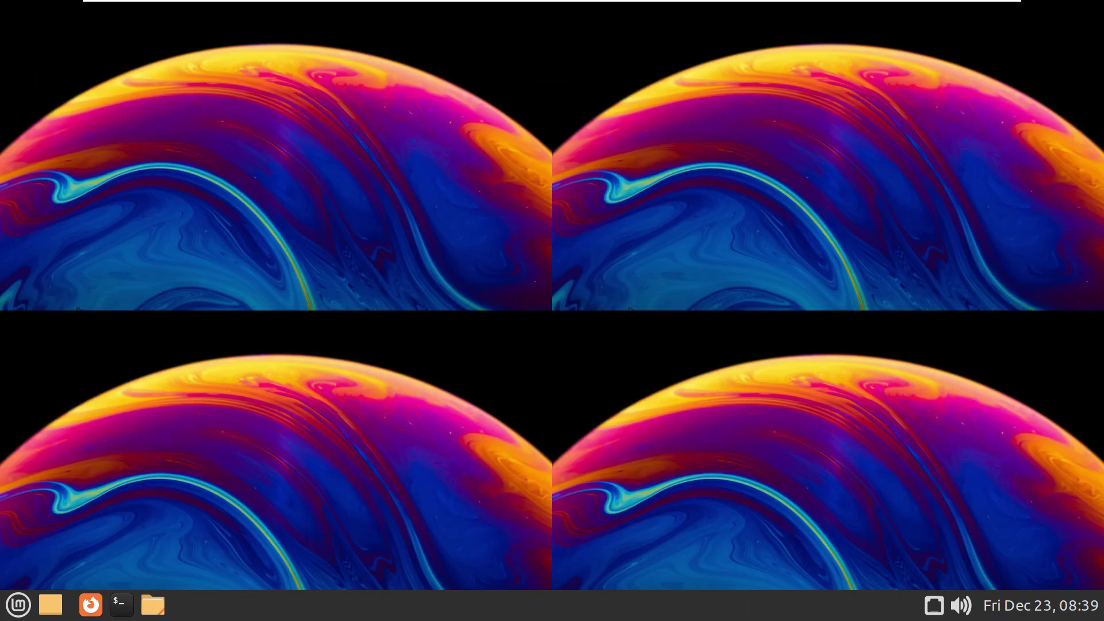